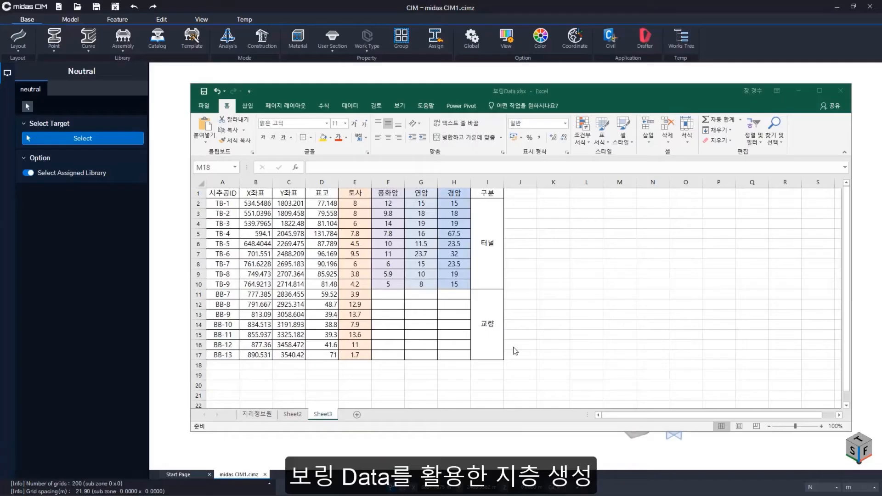
- Copy the X, Y and elevation coordinates of the tunnel boreholes TB-1 to TB-9 from the spreadsheet and return to midas CIM
{"action": "left_click_drag", "start_coordinate": [227, 203], "coordinate": [489, 358]}
{"action": "left_click", "coordinate": [556, 335]}
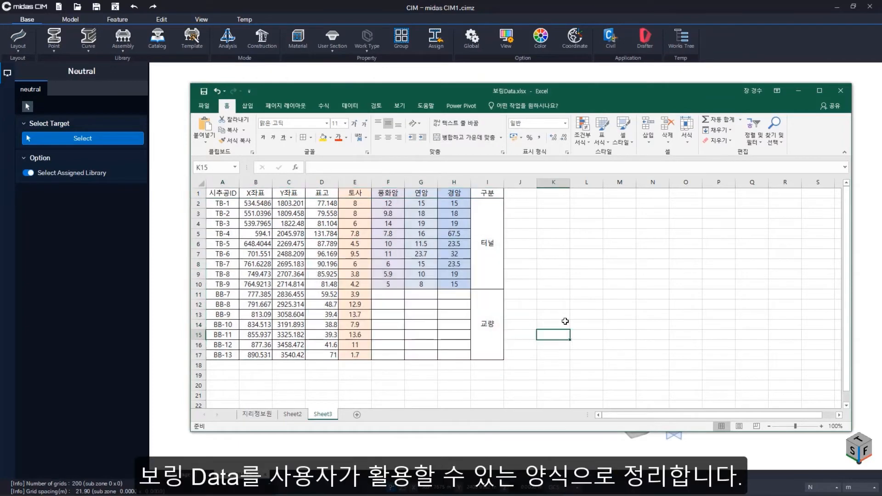
{"action": "left_click_drag", "start_coordinate": [244, 204], "coordinate": [319, 285]}
{"action": "key", "text": "ctrl+c"}
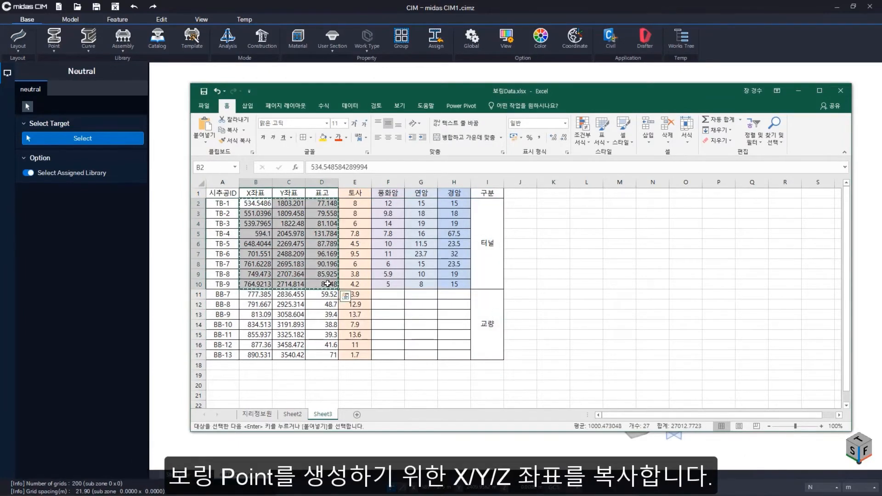
{"action": "left_click", "coordinate": [481, 75]}
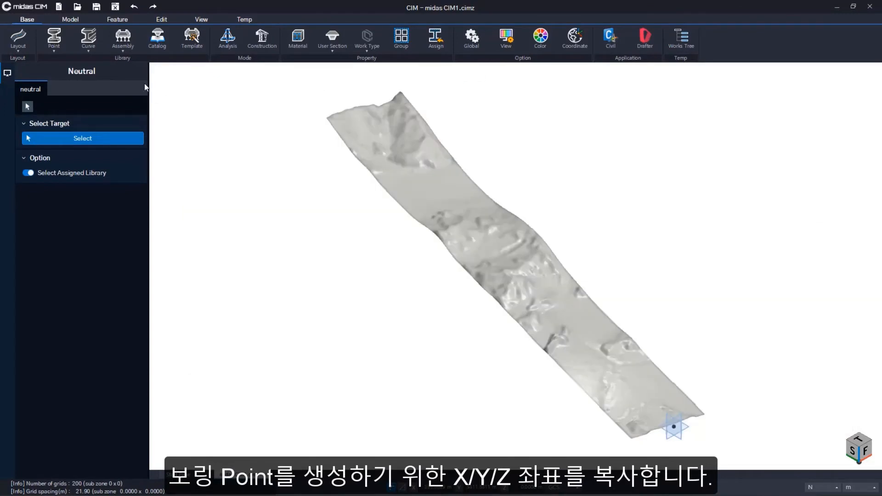
- Create borehole points on the terrain by pasting the copied coordinates into the point coordinate table, previewing them and confirming
{"action": "left_click", "coordinate": [118, 20]}
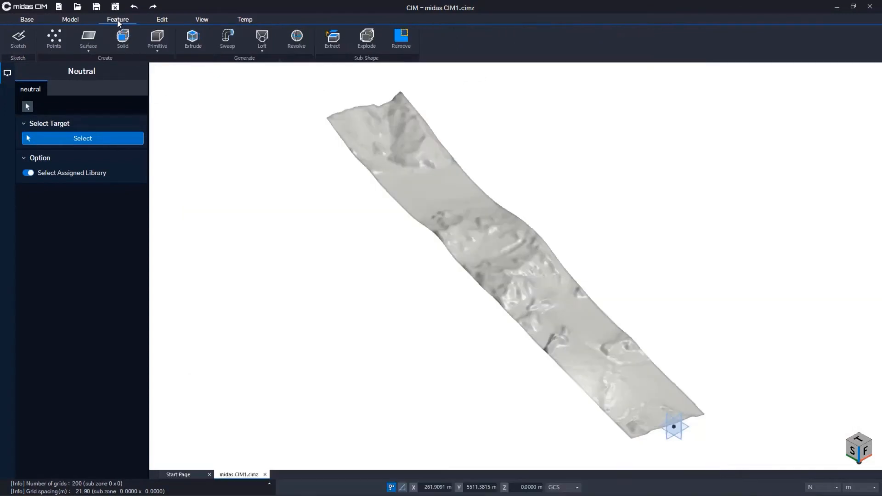
{"action": "left_click", "coordinate": [54, 38]}
{"action": "left_click", "coordinate": [49, 173]}
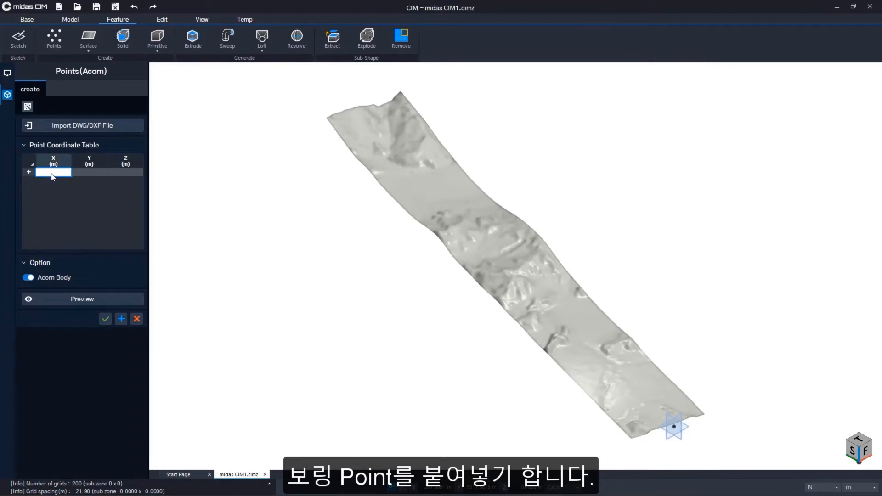
{"action": "key", "text": "ctrl+v"}
{"action": "scroll", "coordinate": [78, 213], "scroll_direction": "down", "scroll_amount": 1}
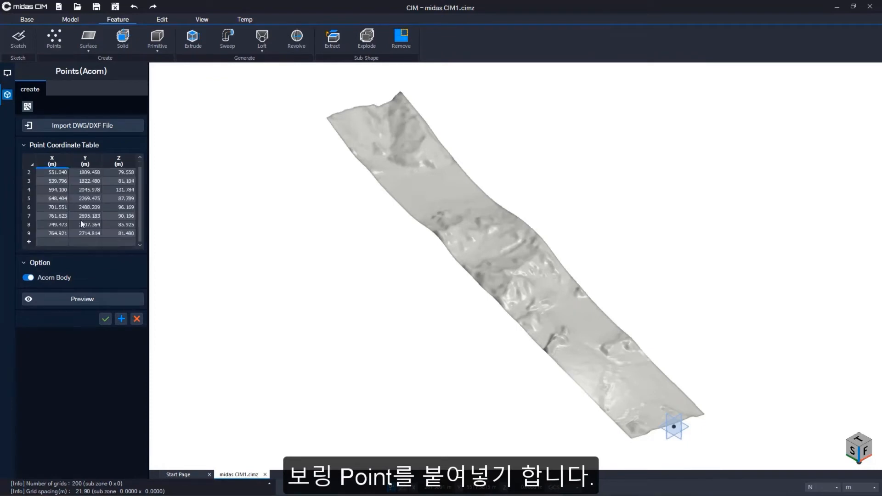
{"action": "left_click", "coordinate": [104, 303]}
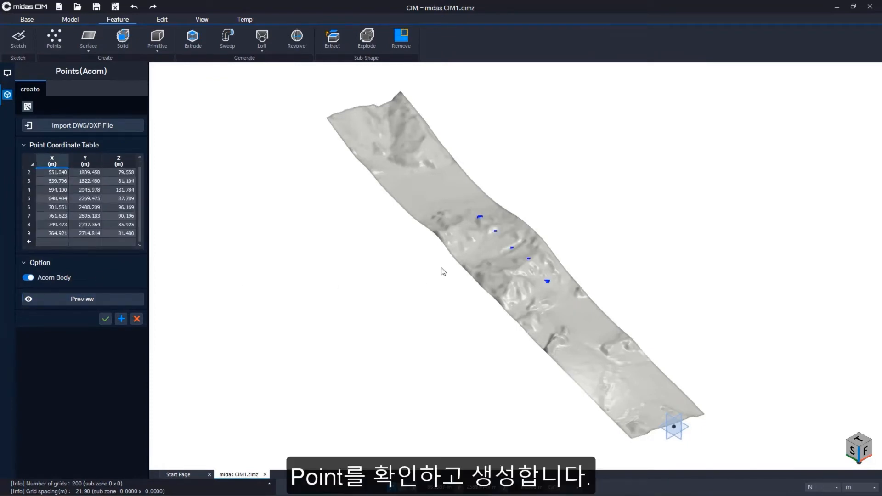
{"action": "scroll", "coordinate": [512, 255], "scroll_direction": "up", "scroll_amount": 5}
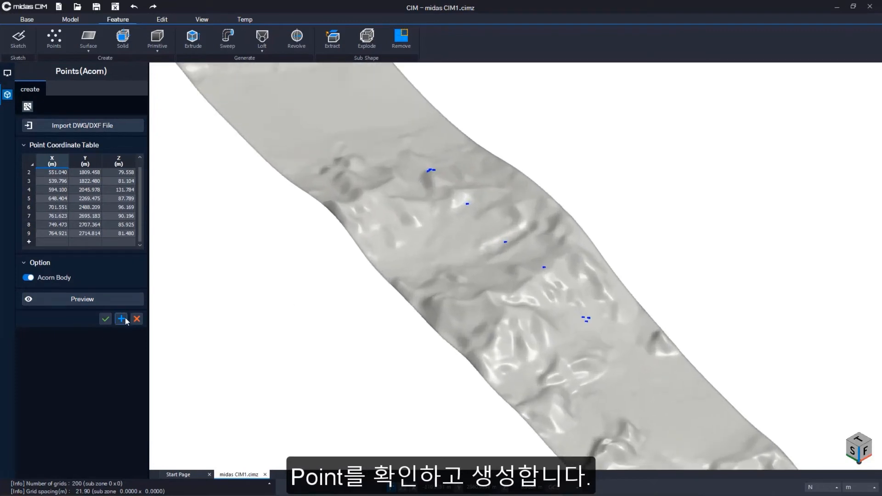
{"action": "left_click", "coordinate": [102, 321]}
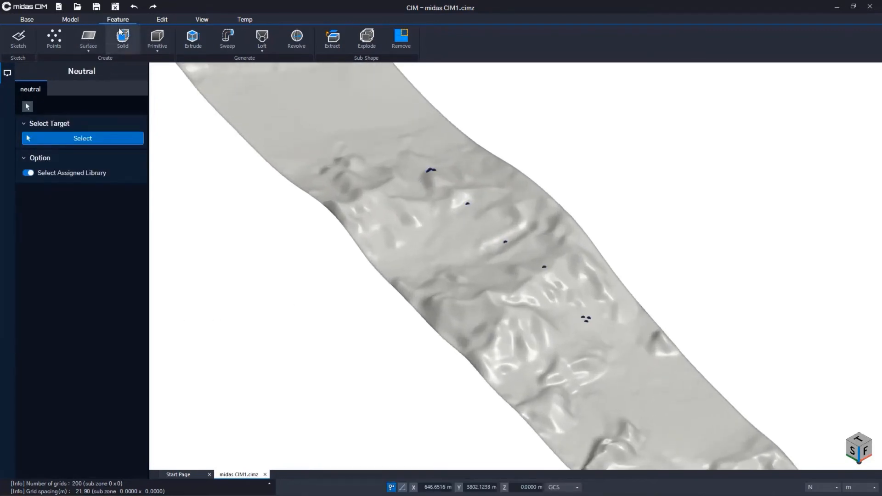
- Start a terrain soil layer definition named Tunnel_Layer and add the range 토사 with soil type Sand
{"action": "left_click", "coordinate": [73, 21]}
{"action": "left_click", "coordinate": [368, 46]}
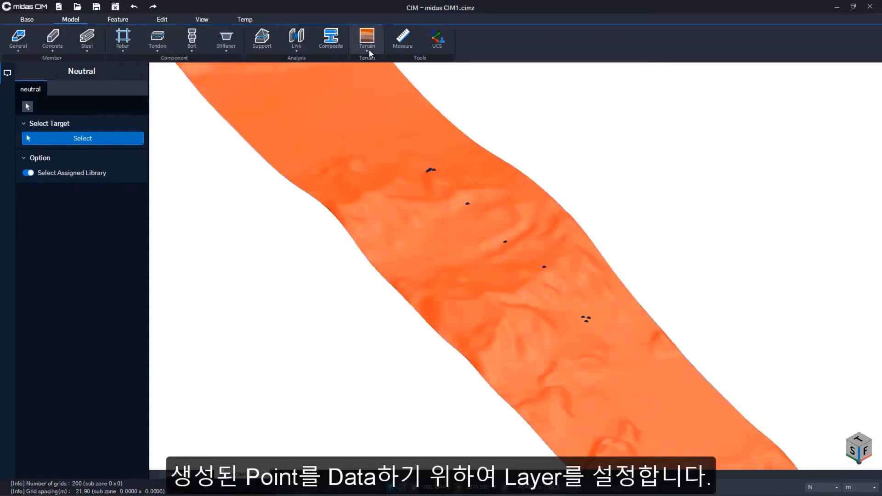
{"action": "left_click", "coordinate": [367, 69]}
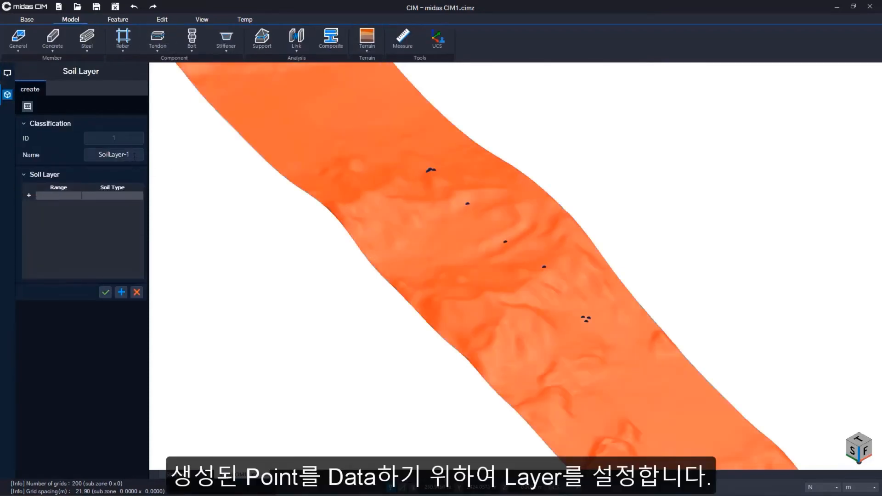
{"action": "type", "text": "Tunnel_Layer"}
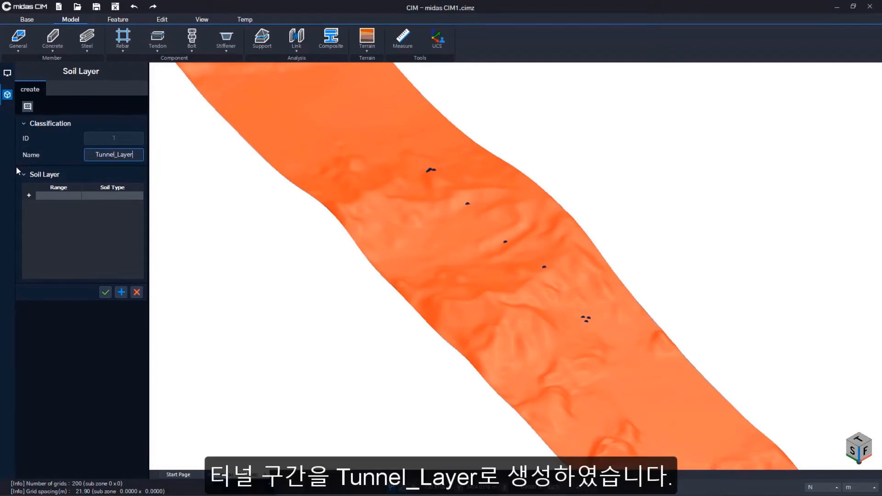
{"action": "left_click", "coordinate": [125, 235]}
{"action": "left_click", "coordinate": [130, 195]}
{"action": "left_click", "coordinate": [139, 197]}
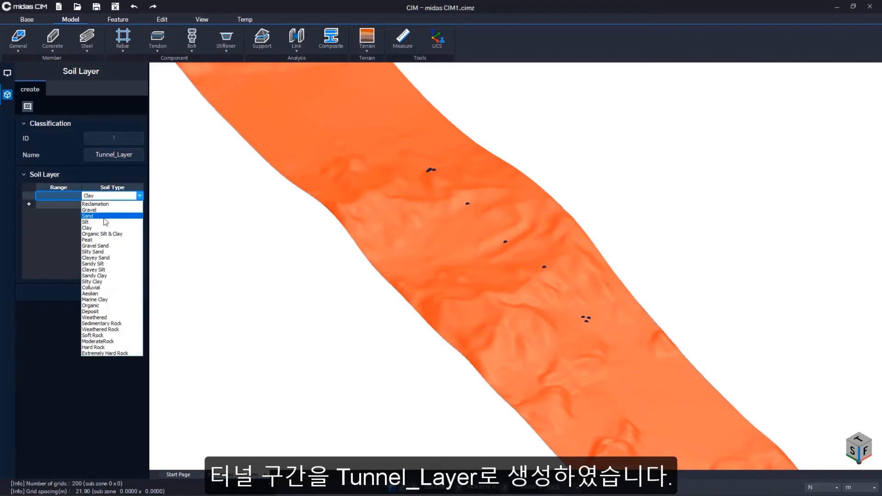
{"action": "left_click", "coordinate": [104, 219]}
{"action": "left_click", "coordinate": [66, 197]}
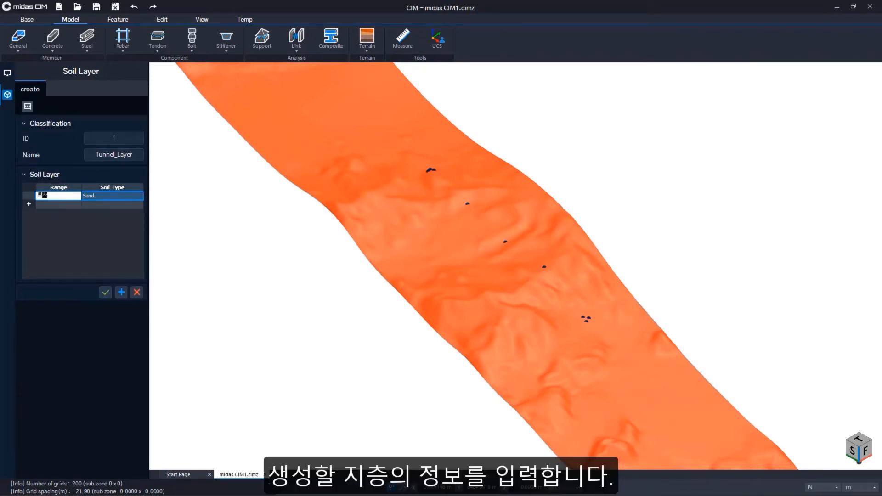
- Add a second range named 풍화암 with soil type Weathered Rock to Tunnel_Layer
{"action": "left_click", "coordinate": [140, 204]}
{"action": "left_click", "coordinate": [139, 204]}
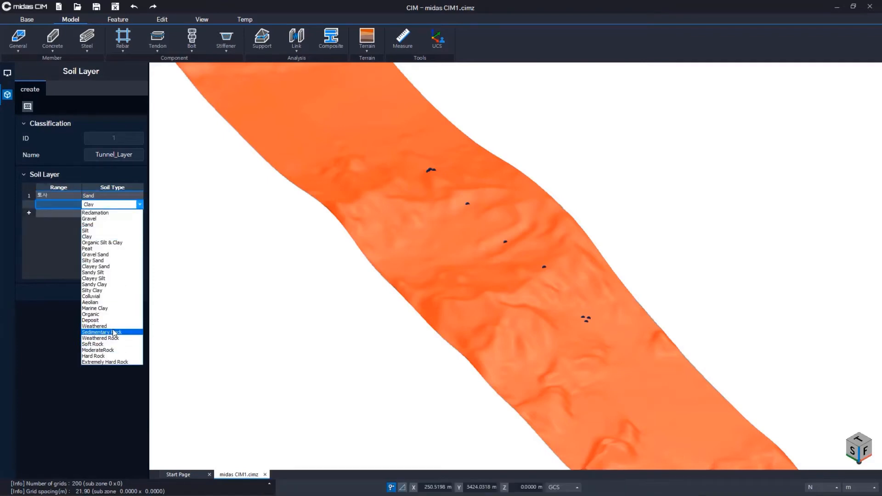
{"action": "left_click", "coordinate": [101, 338]}
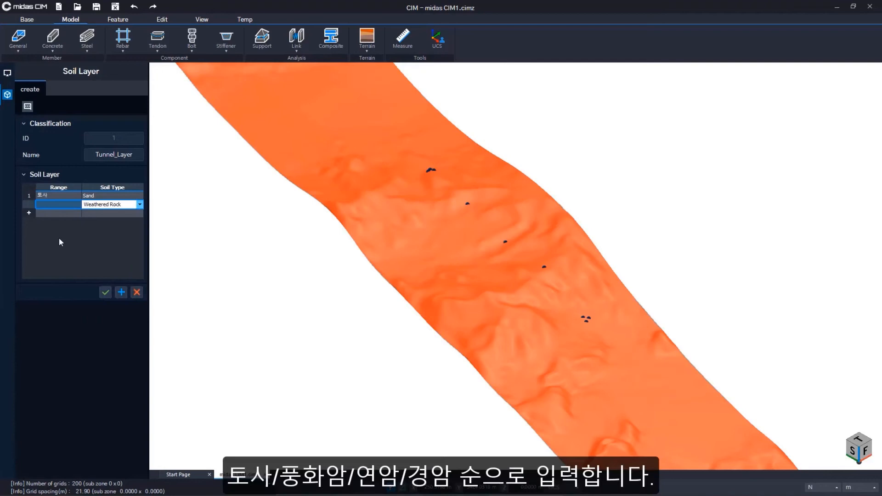
{"action": "left_click", "coordinate": [63, 204]}
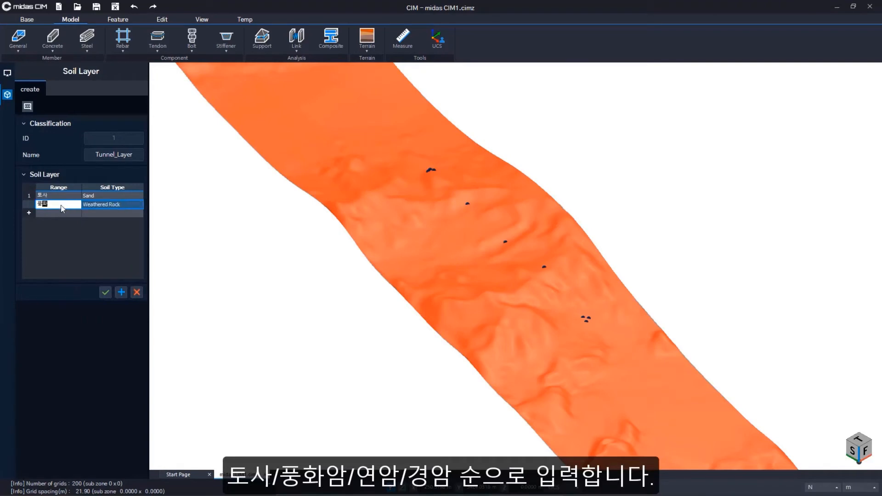
{"action": "left_click", "coordinate": [129, 249]}
- Add a third range named 연암 with soil type Soft Rock to Tunnel_Layer
{"action": "left_click", "coordinate": [117, 213]}
{"action": "left_click", "coordinate": [139, 213]}
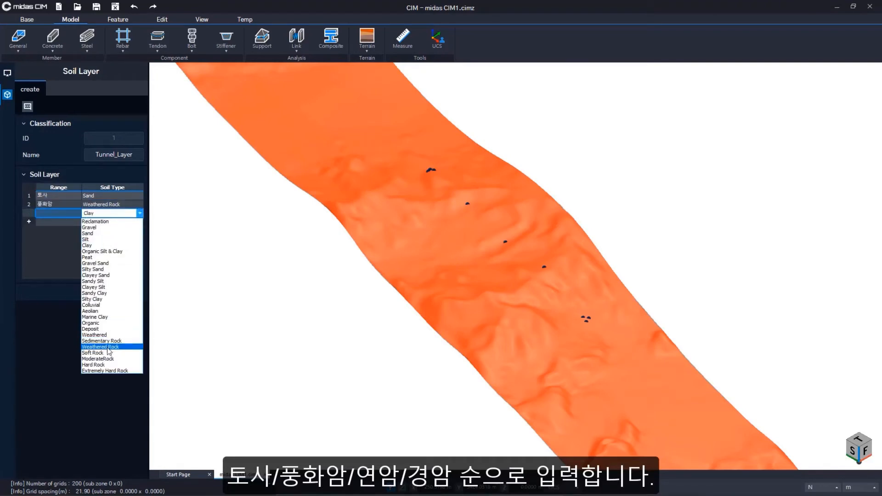
{"action": "left_click", "coordinate": [110, 355]}
{"action": "left_click", "coordinate": [53, 214]}
{"action": "left_click", "coordinate": [85, 215]}
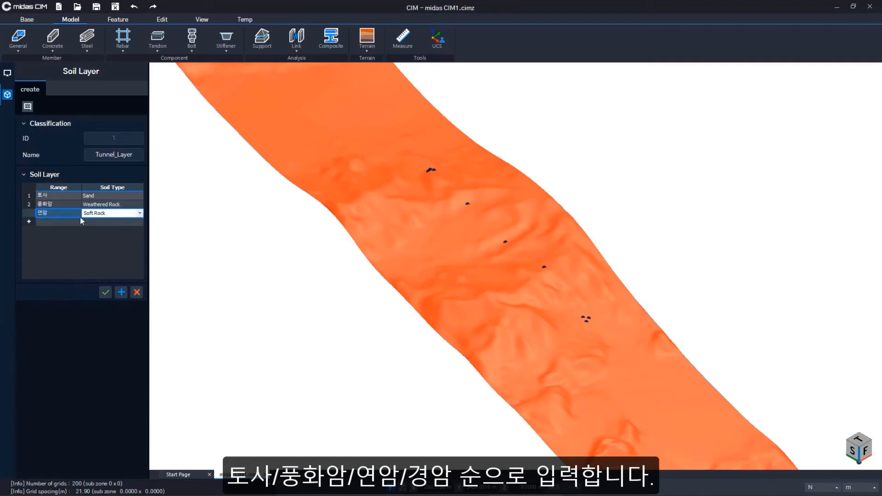
- Add a fourth range named 경암 with soil type Hard Rock and create the Tunnel_Layer soil layer
{"action": "left_click", "coordinate": [105, 222]}
{"action": "left_click", "coordinate": [139, 222]}
{"action": "left_click", "coordinate": [111, 373]}
{"action": "left_click", "coordinate": [47, 222]}
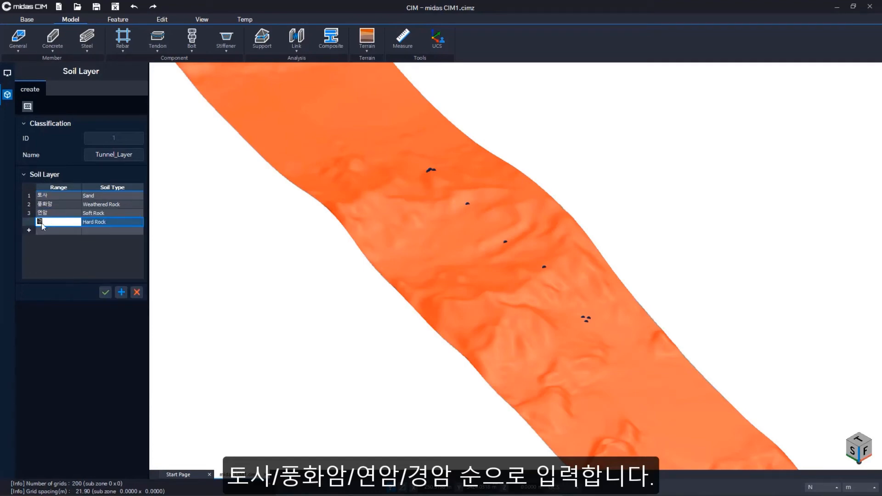
{"action": "left_click", "coordinate": [51, 248]}
{"action": "left_click", "coordinate": [105, 293]}
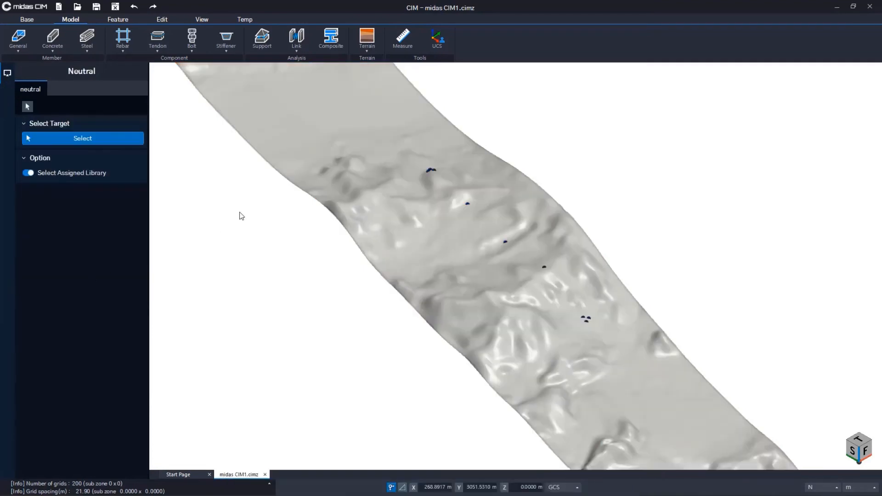
- Create boring data at the TB-1 point with Tunnel_Layer depths of 토사 8, 풍화암 12, 연암 15 and 경암 15 m
{"action": "left_click", "coordinate": [596, 321]}
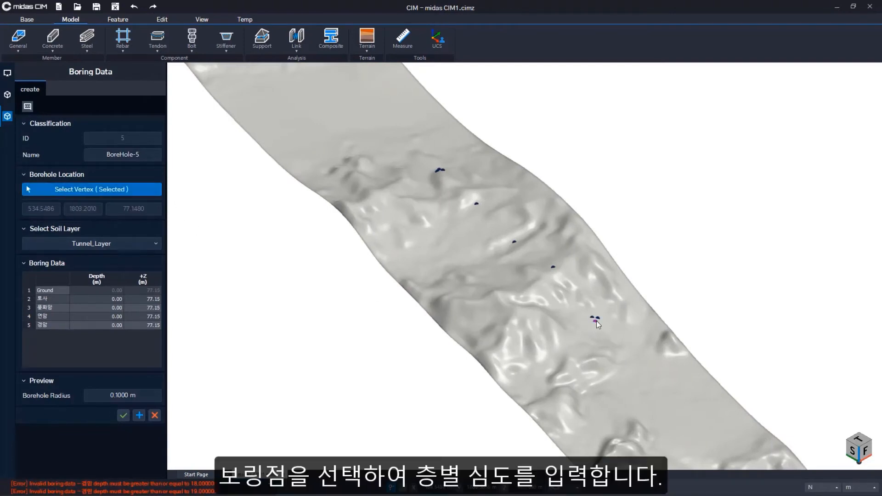
{"action": "left_click", "coordinate": [96, 298]}
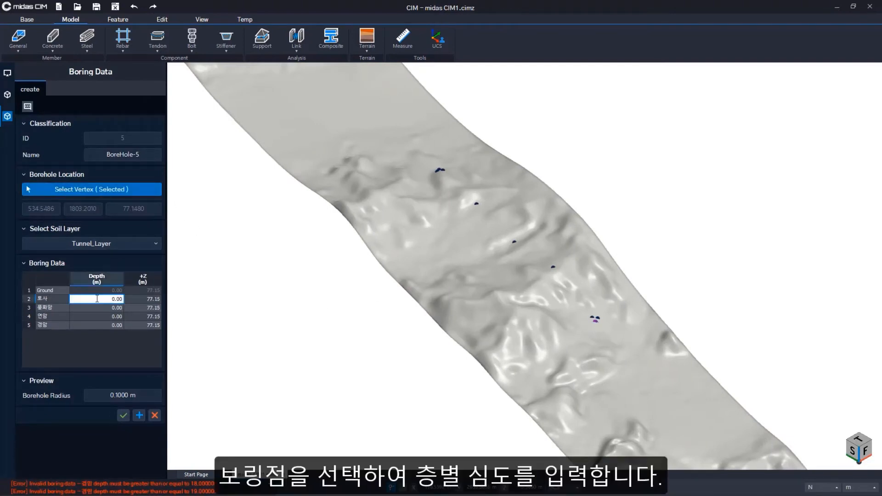
{"action": "type", "text": "8"}
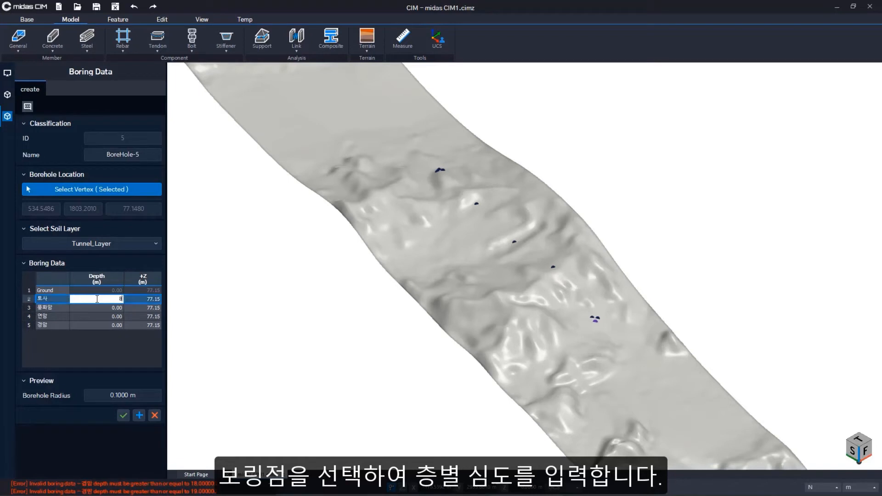
{"action": "key", "text": "Return"}
{"action": "type", "text": "12"}
{"action": "key", "text": "Return"}
{"action": "type", "text": "15"}
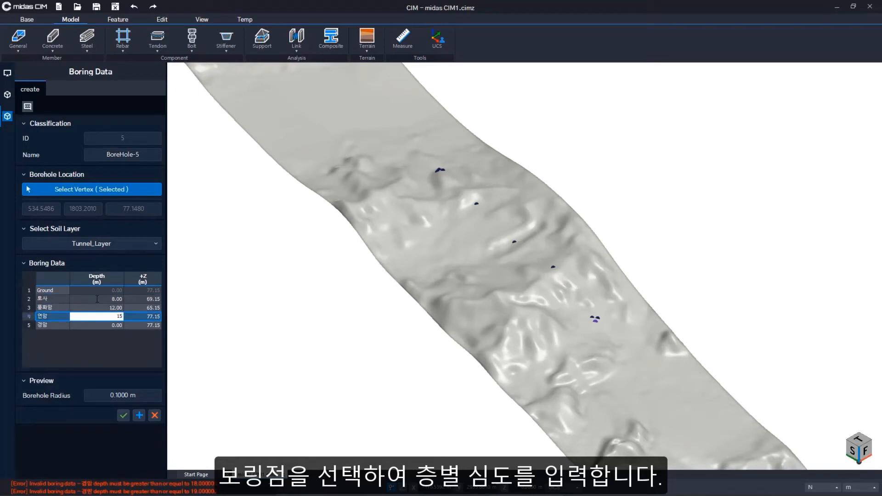
{"action": "key", "text": "Return"}
{"action": "type", "text": "15"}
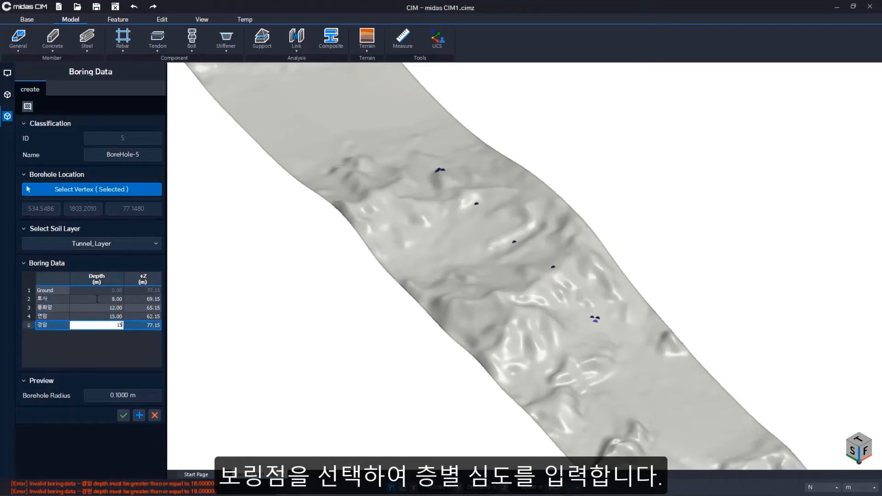
{"action": "key", "text": "Tab"}
{"action": "left_click", "coordinate": [89, 371]}
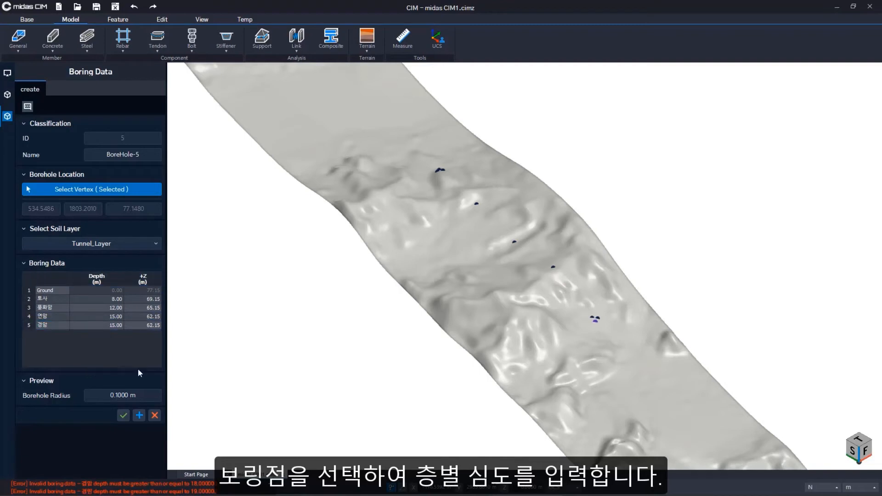
{"action": "left_click", "coordinate": [139, 414]}
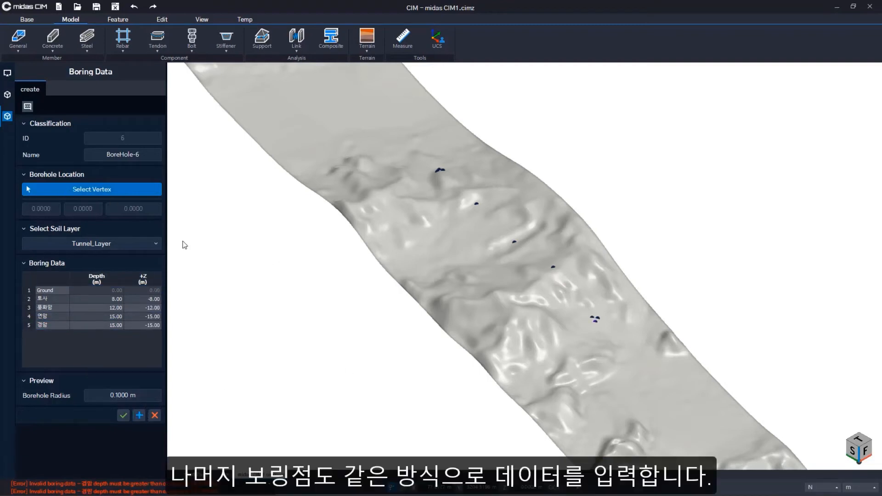
- Create boring data at the TB-2 point, setting the depths to 풍화암 9.8, 연암 18 and 경암 18 m
{"action": "left_click", "coordinate": [597, 316]}
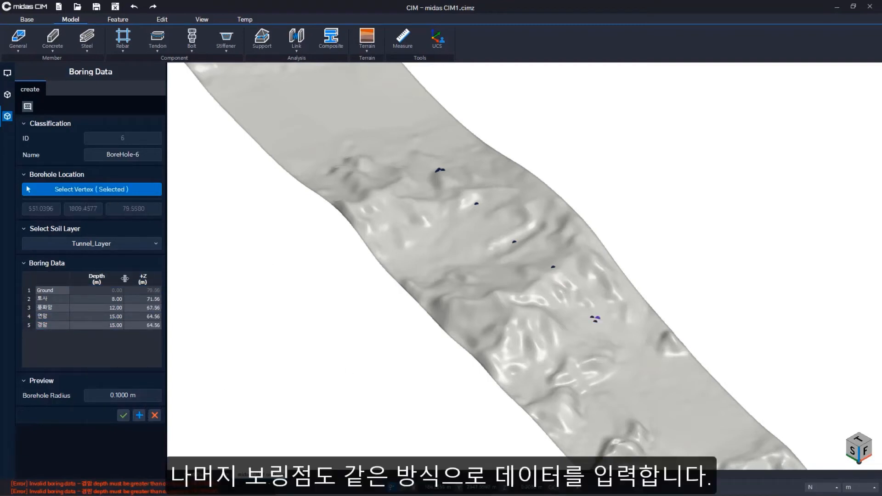
{"action": "double_click", "coordinate": [107, 307]}
{"action": "type", "text": "14"}
{"action": "key", "text": "Return"}
{"action": "type", "text": "18"}
{"action": "left_click", "coordinate": [138, 415]}
- Create boring data at the TB-3 point with depths of 토사 6, 풍화암 14, 연암 19 and 경암 19 m
{"action": "left_click", "coordinate": [593, 317]}
{"action": "double_click", "coordinate": [96, 301]}
{"action": "type", "text": "1"}
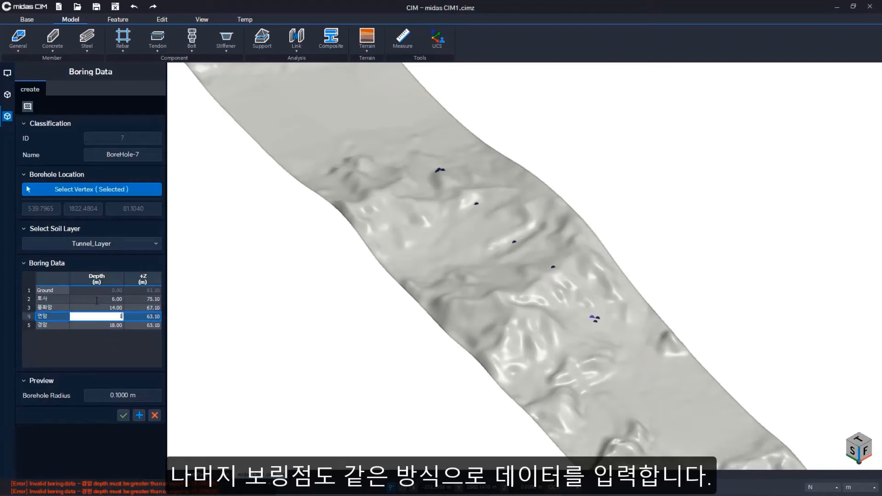
{"action": "left_click", "coordinate": [140, 415]}
- Create boring data at the TB-4 point with depths of 토사 7.8, 풍화암 7.8, 연암 16 and 경암 67.5 m
{"action": "left_click", "coordinate": [553, 267]}
{"action": "double_click", "coordinate": [97, 299]}
{"action": "type", "text": "7.8"}
{"action": "left_click", "coordinate": [143, 418]}
- Create boring data at the TB-5 point with depths of 토사 4.5, 풍화암 10, 연암 11.5 and 경암 23.5 m
{"action": "left_click", "coordinate": [514, 242]}
{"action": "double_click", "coordinate": [94, 302]}
{"action": "type", "text": "10"}
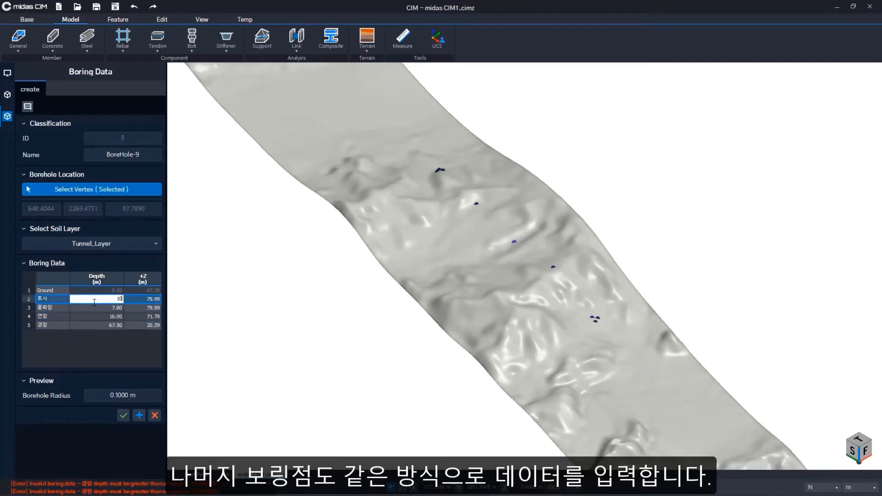
{"action": "key", "text": "Return"}
{"action": "type", "text": "11.5"}
{"action": "key", "text": "Return"}
{"action": "type", "text": "23.5"}
{"action": "key", "text": "Return"}
{"action": "double_click", "coordinate": [103, 299]}
{"action": "type", "text": "4.5"}
{"action": "key", "text": "Return"}
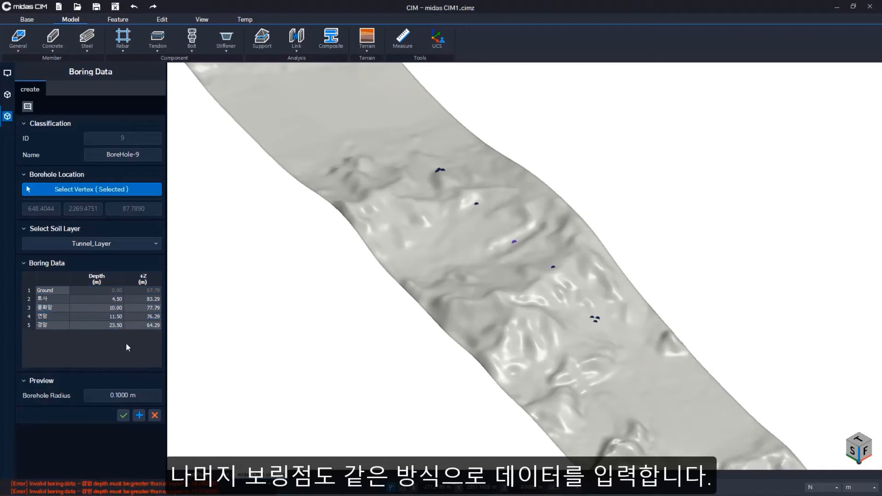
{"action": "left_click", "coordinate": [140, 415]}
- Create boring data at the TB-6 point with depths of 토사 9.5, 풍화암 11, 연암 23.7 and 경암 32 m
{"action": "left_click", "coordinate": [476, 204]}
{"action": "double_click", "coordinate": [103, 299]}
{"action": "type", "text": "9.5"}
{"action": "key", "text": "Return"}
{"action": "type", "text": "11"}
{"action": "key", "text": "Return"}
{"action": "type", "text": "23.7"}
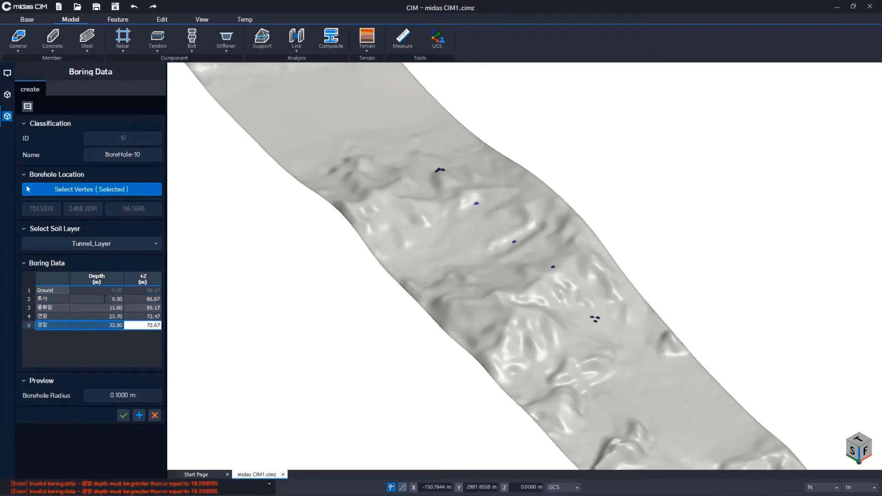
{"action": "left_click", "coordinate": [139, 415]}
- Create boring data at the TB-7 point with depths of 토사 6, 풍화암 6, 연암 15 and 경암 23.5 m
{"action": "left_click", "coordinate": [442, 171]}
{"action": "double_click", "coordinate": [96, 299]}
{"action": "type", "text": "6"}
{"action": "key", "text": "Return"}
{"action": "type", "text": "6"}
{"action": "key", "text": "Return"}
{"action": "type", "text": "15"}
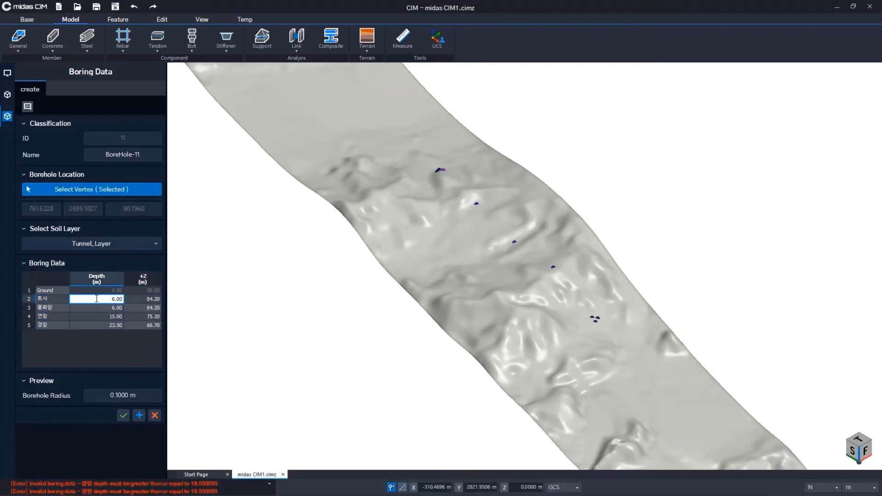
{"action": "left_click", "coordinate": [139, 416]}
- Create boring data at the next borehole point with depths of 토사 3.8, 풍화암 5.9, 연암 10 and 경암 19 m
{"action": "left_click", "coordinate": [437, 170]}
{"action": "double_click", "coordinate": [107, 299]}
{"action": "type", "text": "3.8"}
{"action": "key", "text": "Return"}
{"action": "type", "text": "5.9"}
{"action": "key", "text": "Return"}
{"action": "type", "text": "10"}
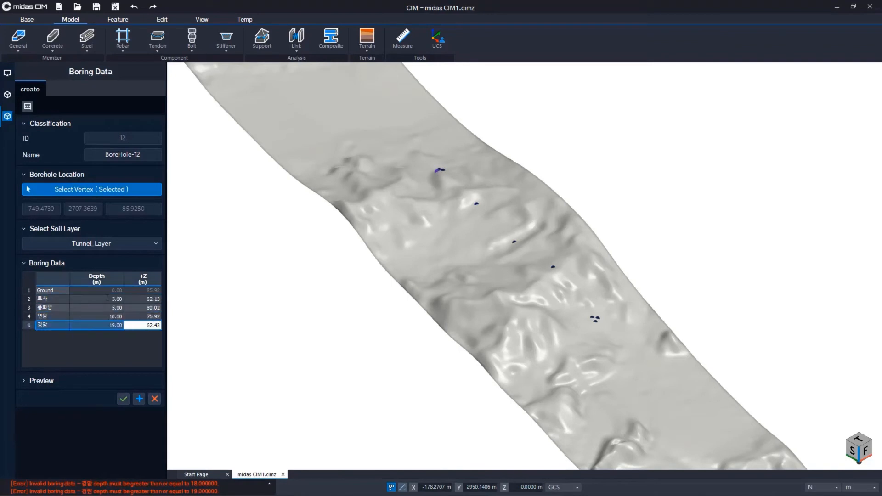
{"action": "left_click", "coordinate": [140, 399]}
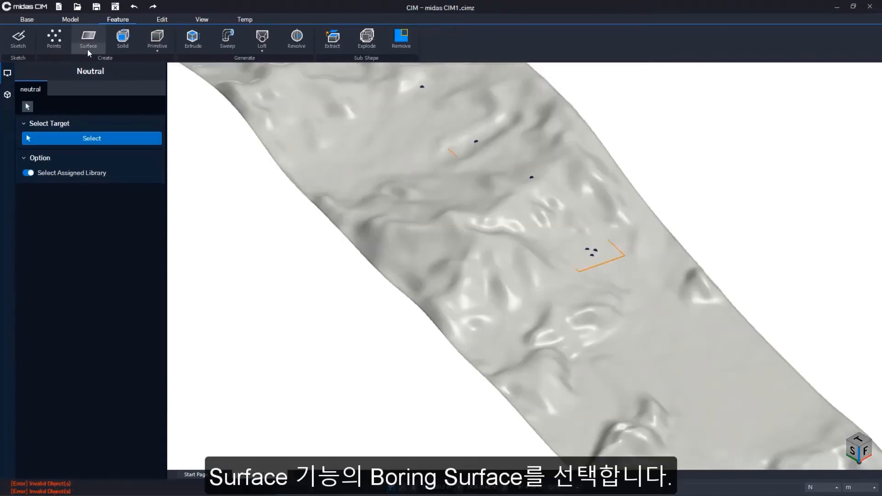
- Start a curved surface using the Boring Surface method
{"action": "left_click", "coordinate": [87, 46]}
{"action": "left_click", "coordinate": [89, 96]}
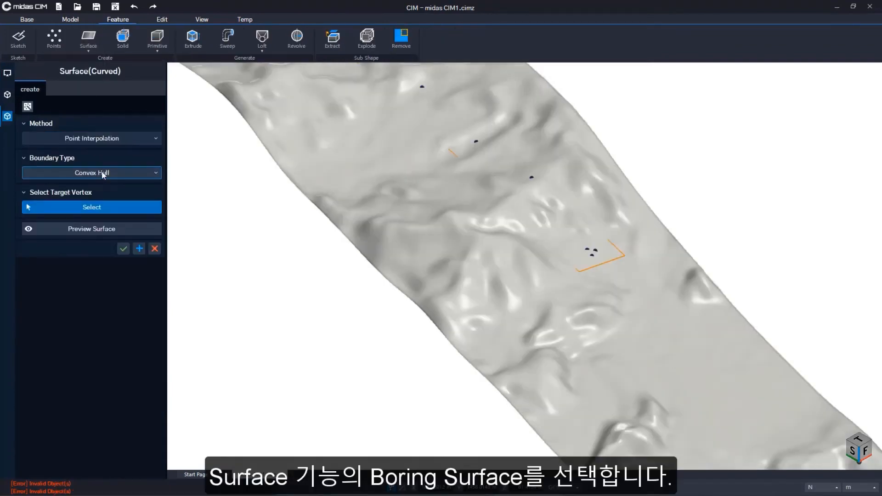
{"action": "left_click", "coordinate": [110, 138]}
{"action": "left_click", "coordinate": [84, 179]}
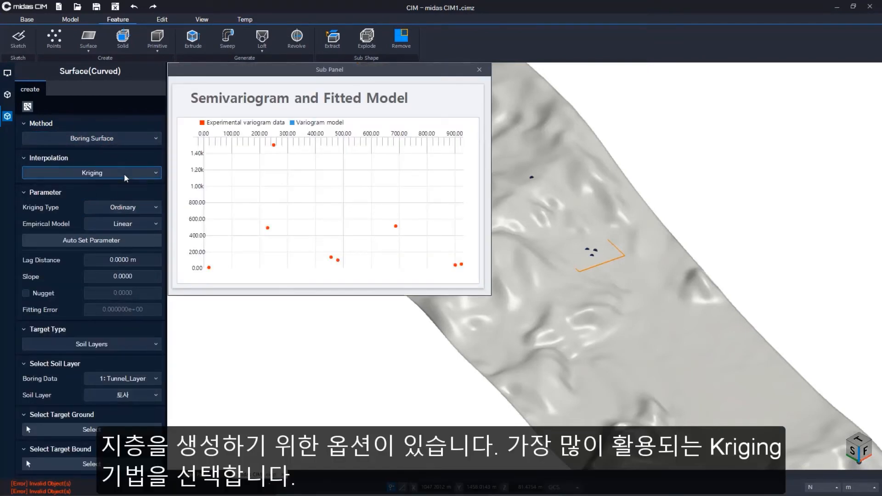
- Try the IDW, Smooth Spline and Delaunay Triangle interpolations, and return to Kriging
{"action": "left_click", "coordinate": [112, 173]}
{"action": "left_click", "coordinate": [115, 194]}
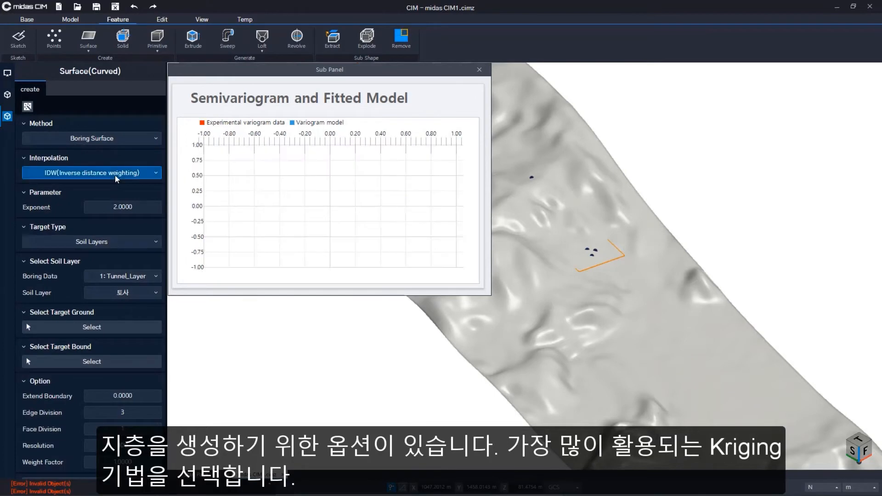
{"action": "left_click", "coordinate": [114, 173]}
{"action": "left_click", "coordinate": [103, 204]}
{"action": "left_click", "coordinate": [111, 174]}
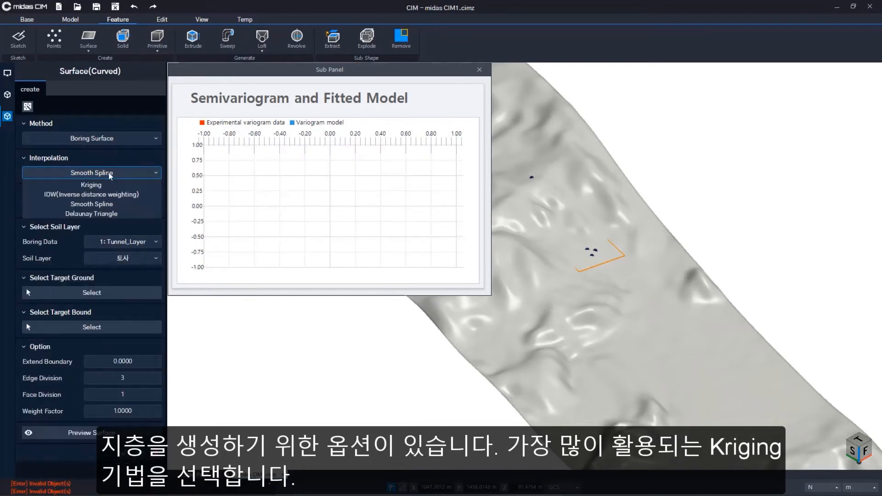
{"action": "left_click", "coordinate": [97, 214]}
{"action": "left_click", "coordinate": [98, 180]}
{"action": "left_click", "coordinate": [96, 185]}
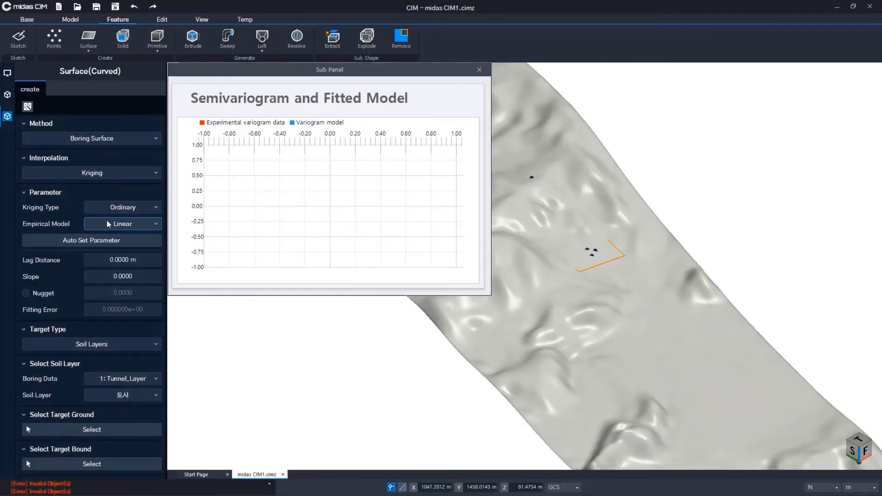
- Compare the Spherical, Linear, Exponential and Wave empirical models using automatically set parameters
{"action": "left_click", "coordinate": [118, 224]}
{"action": "left_click", "coordinate": [111, 246]}
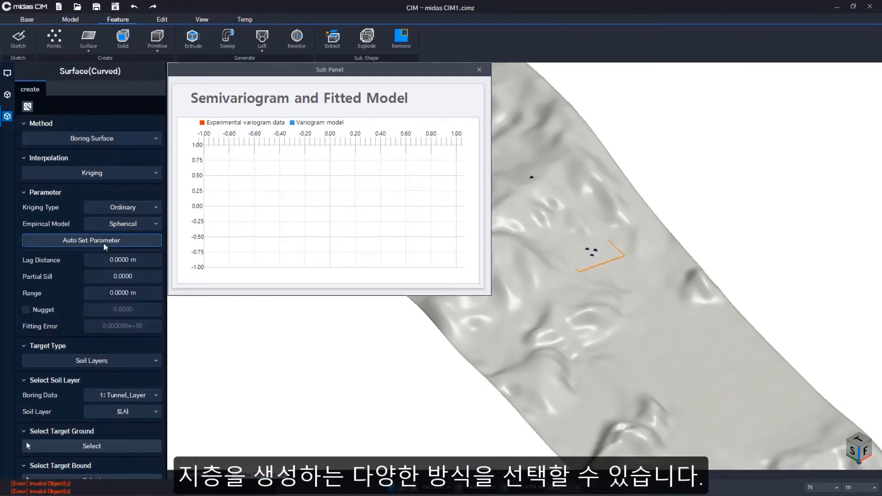
{"action": "left_click", "coordinate": [97, 240]}
{"action": "left_click", "coordinate": [120, 223]}
{"action": "left_click", "coordinate": [106, 236]}
{"action": "left_click", "coordinate": [99, 243]}
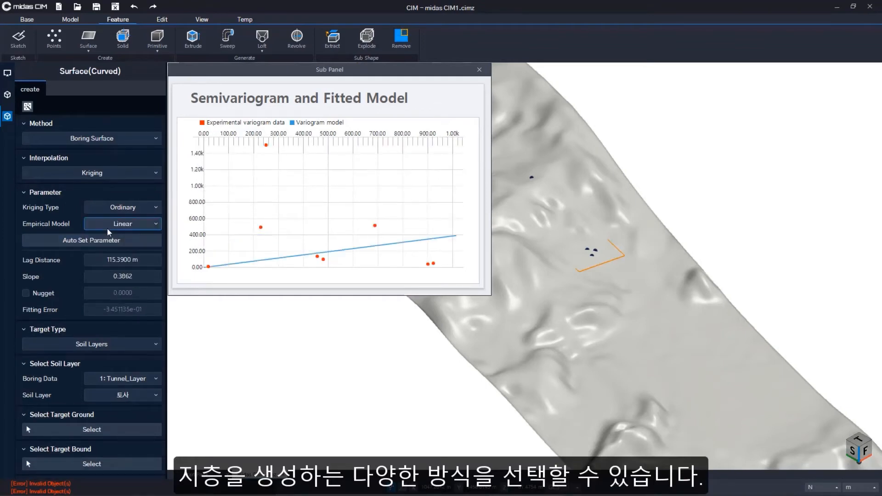
{"action": "left_click", "coordinate": [120, 223]}
{"action": "left_click", "coordinate": [111, 256]}
{"action": "left_click", "coordinate": [97, 245]}
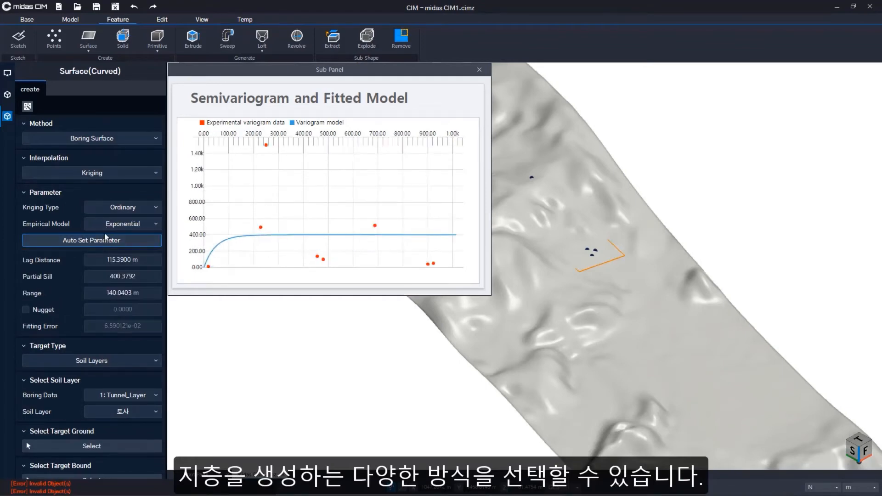
{"action": "left_click", "coordinate": [120, 224]}
{"action": "left_click", "coordinate": [116, 295]}
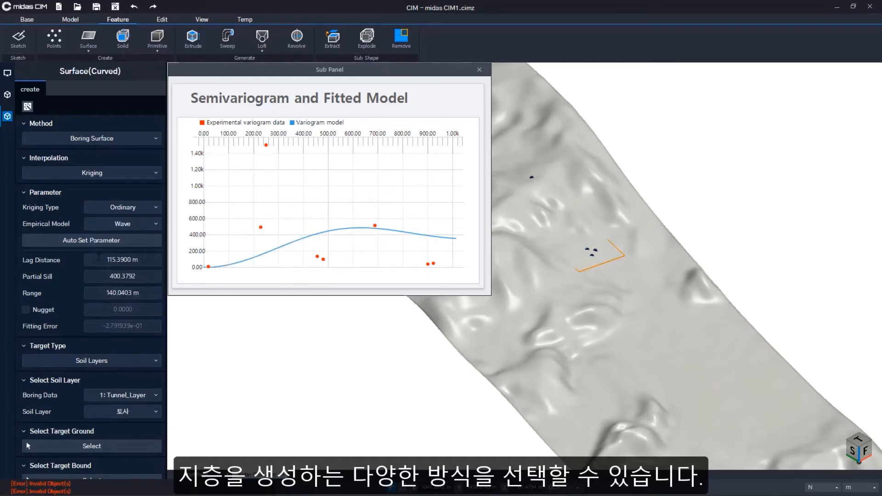
{"action": "left_click", "coordinate": [92, 240]}
- Set the empirical model to Spherical and fit its Kriging parameters automatically
{"action": "left_click", "coordinate": [107, 227]}
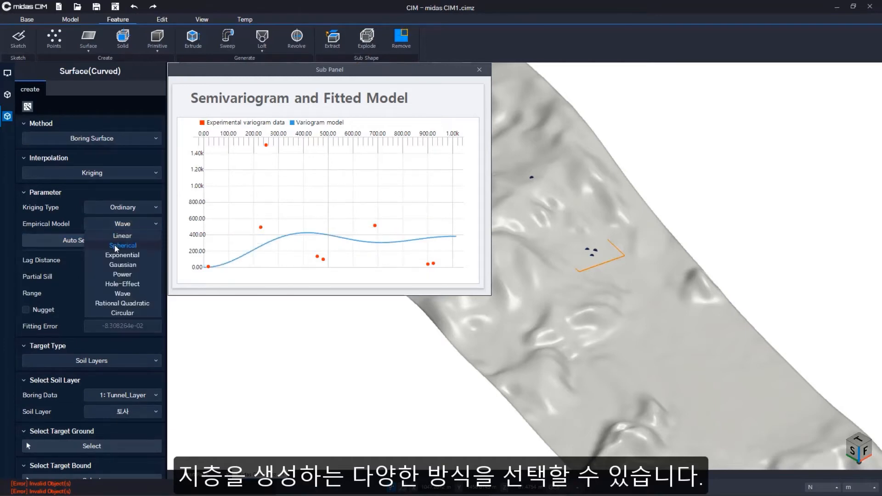
{"action": "left_click", "coordinate": [111, 245]}
{"action": "left_click", "coordinate": [92, 240]}
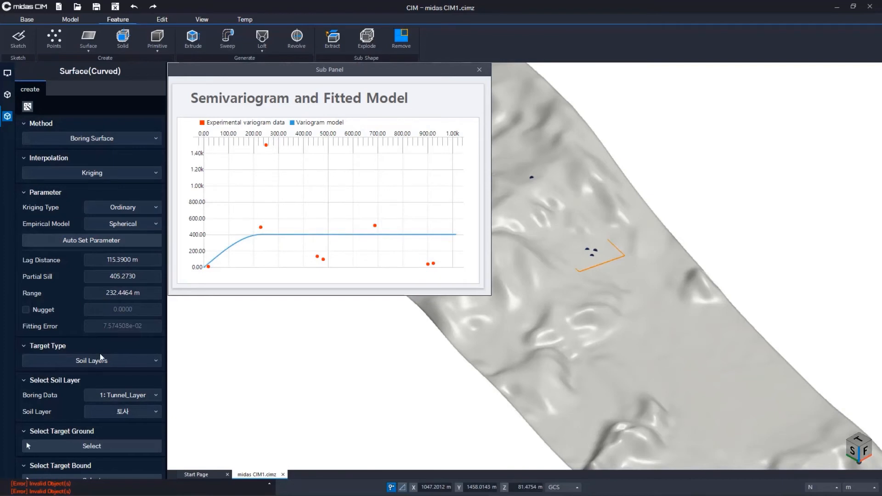
- Create the 토사 layer surface with the terrain as target ground, the rectangle around the boreholes as target bound and a resolution of 200
{"action": "scroll", "coordinate": [86, 279], "scroll_direction": "down", "scroll_amount": 5}
{"action": "left_click", "coordinate": [92, 327]}
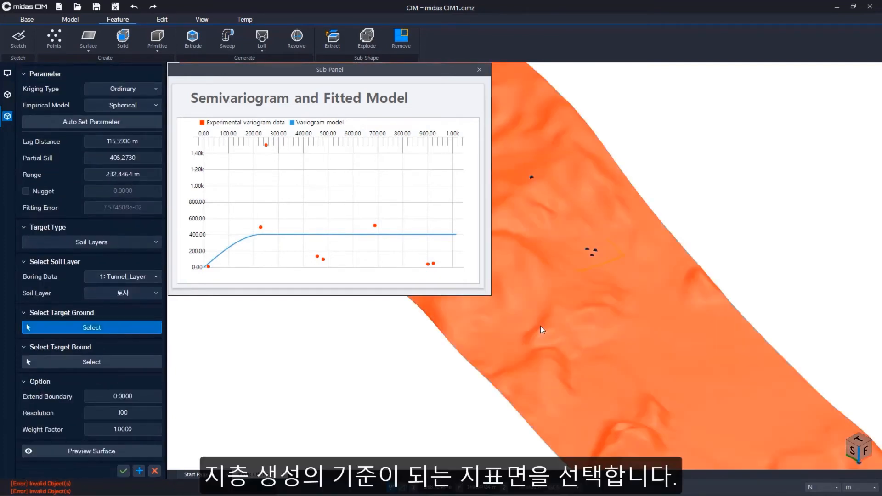
{"action": "left_click", "coordinate": [526, 305]}
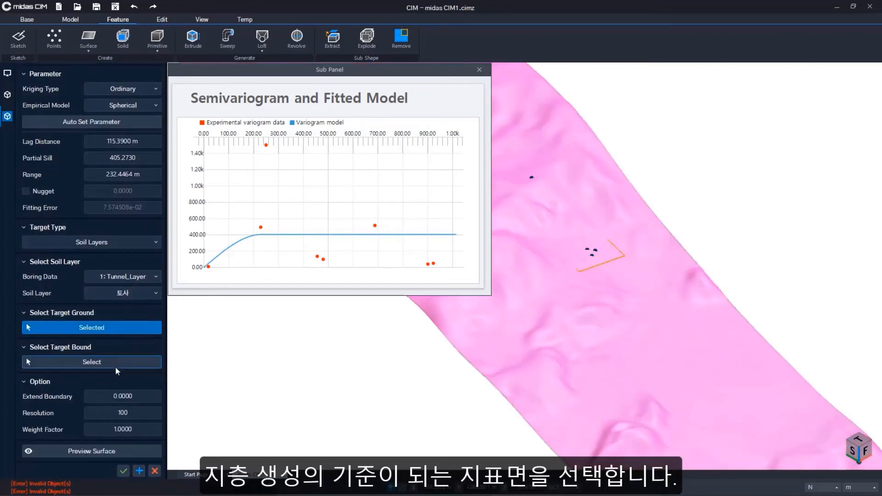
{"action": "left_click", "coordinate": [91, 362]}
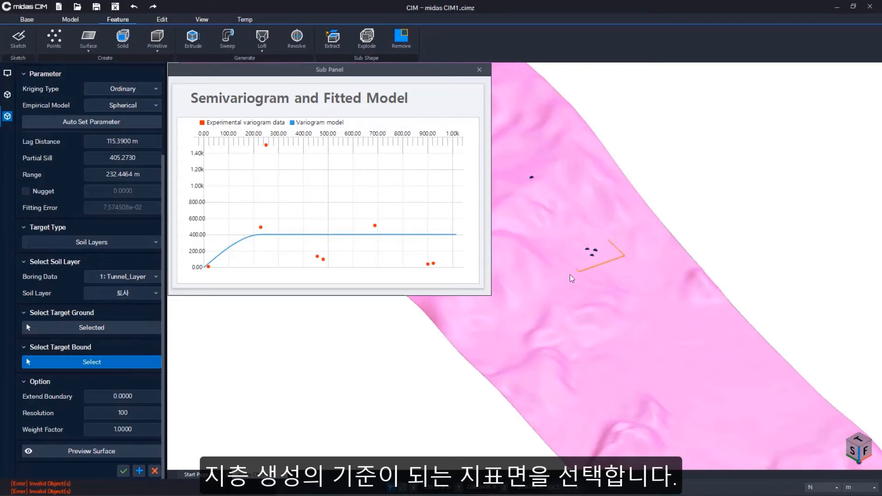
{"action": "left_click", "coordinate": [628, 259]}
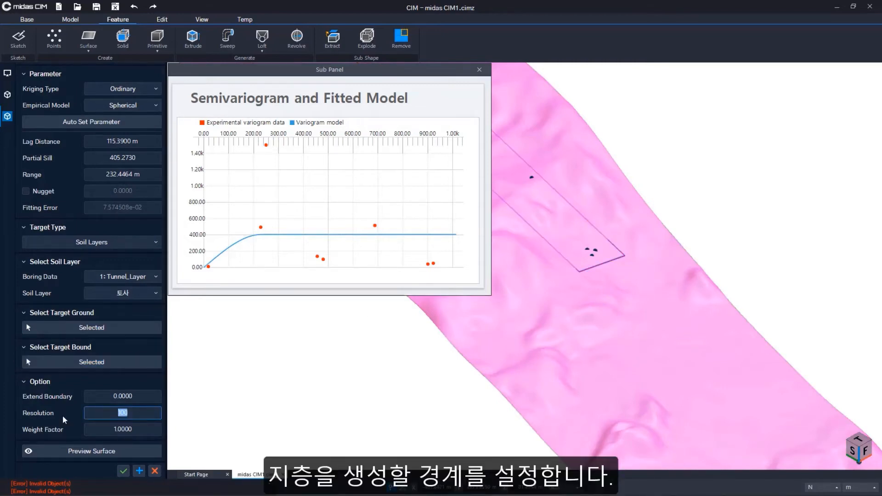
{"action": "type", "text": "200"}
{"action": "left_click", "coordinate": [124, 472]}
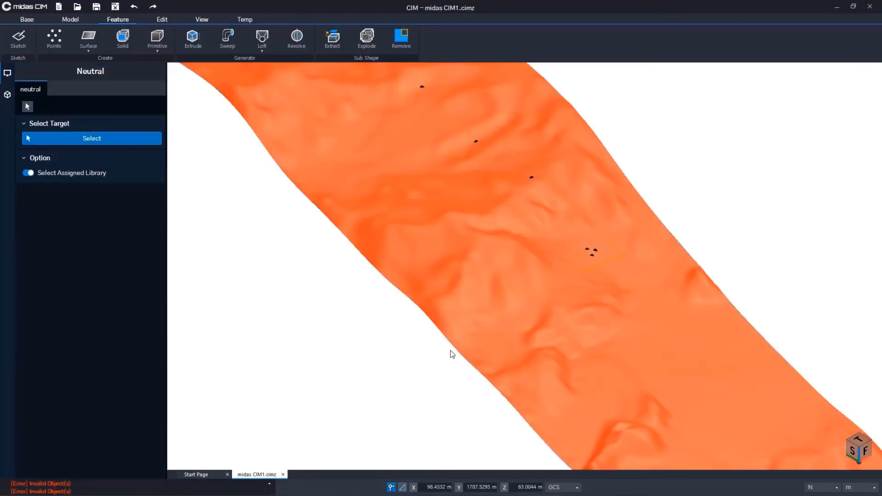
- Hide the terrain to examine the 토사 surface within its boundary, and show the terrain again
{"action": "left_click", "coordinate": [483, 316]}
{"action": "right_click", "coordinate": [483, 316]}
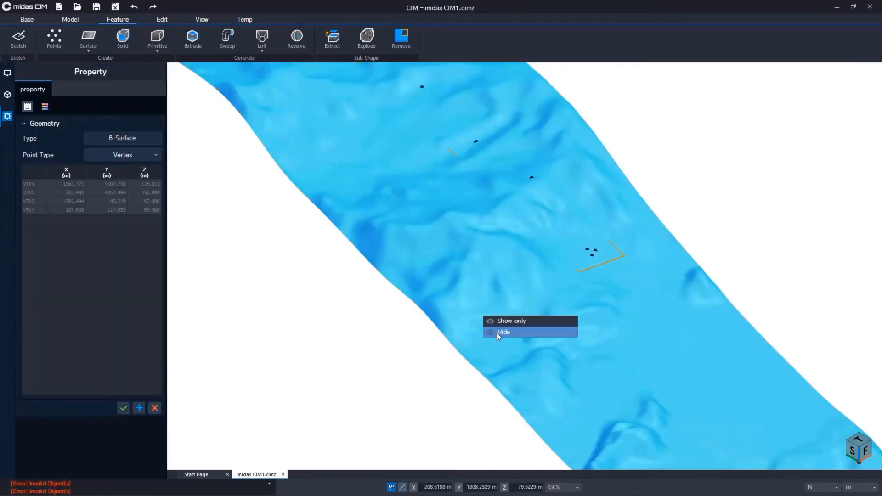
{"action": "left_click", "coordinate": [497, 332]}
{"action": "scroll", "coordinate": [536, 263], "scroll_direction": "up", "scroll_amount": 2}
{"action": "middle_click_drag", "start_coordinate": [536, 263], "coordinate": [558, 400]}
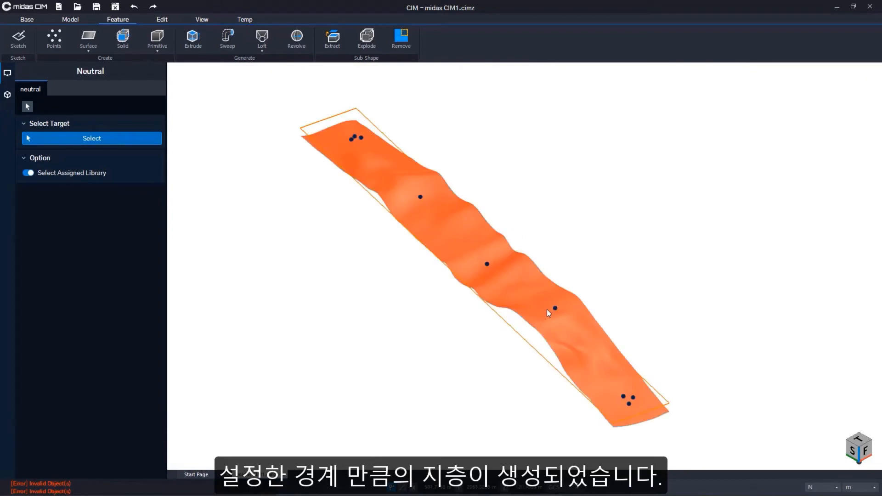
{"action": "middle_click_drag", "start_coordinate": [541, 300], "coordinate": [542, 262]}
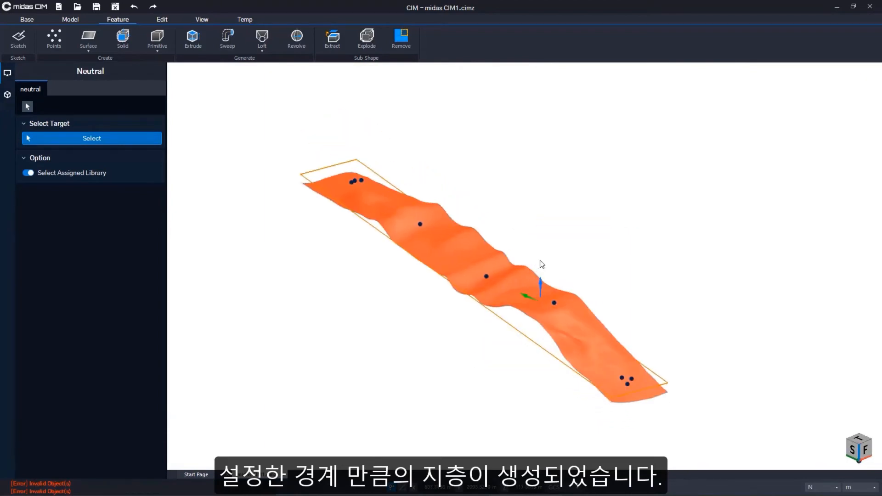
{"action": "right_click", "coordinate": [589, 232]}
{"action": "left_click", "coordinate": [594, 234]}
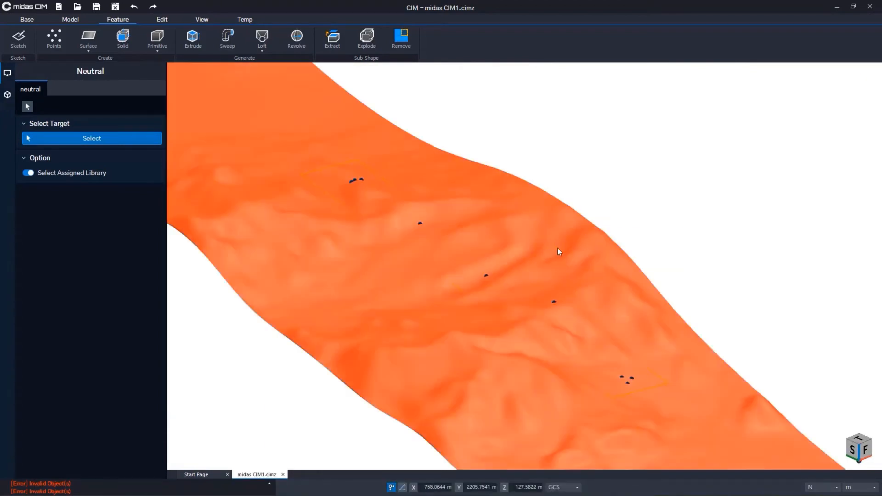
{"action": "scroll", "coordinate": [558, 250], "scroll_direction": "down", "scroll_amount": 2}
{"action": "middle_click_drag", "start_coordinate": [441, 356], "coordinate": [431, 361]}
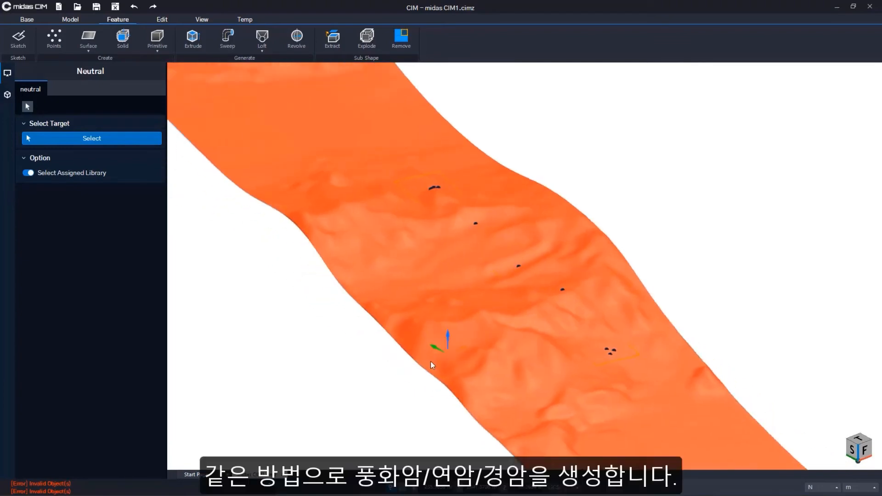
- Create the 풍화암, 연암 and 경암 layer surfaces as boring surfaces with Kriging interpolation and the Spherical model
{"action": "left_click", "coordinate": [90, 55]}
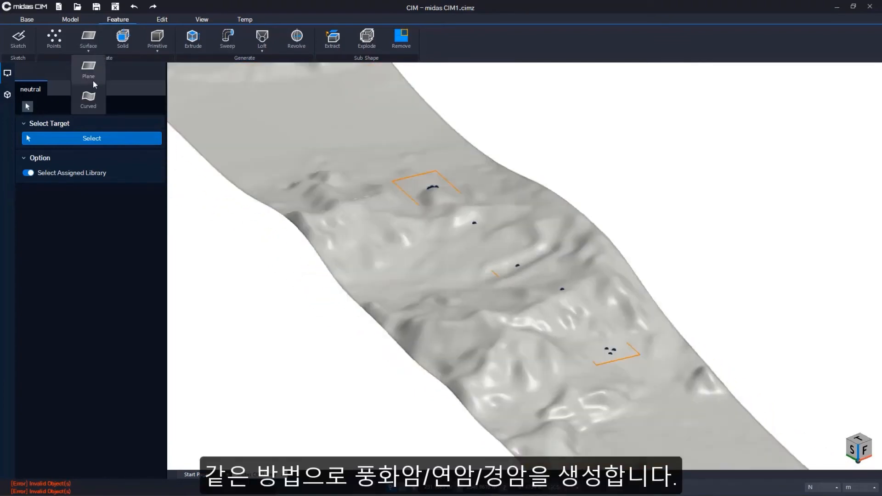
{"action": "left_click", "coordinate": [92, 80]}
{"action": "scroll", "coordinate": [26, 395], "scroll_direction": "down", "scroll_amount": 5}
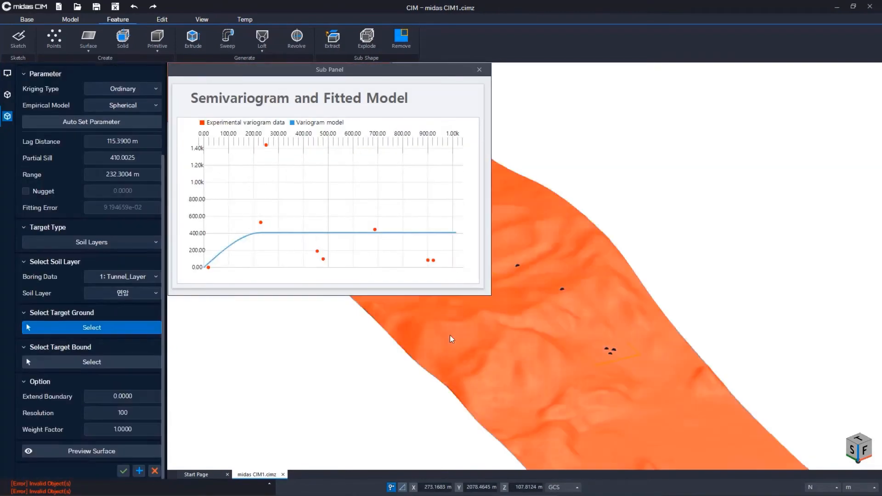
{"action": "left_click", "coordinate": [451, 338]}
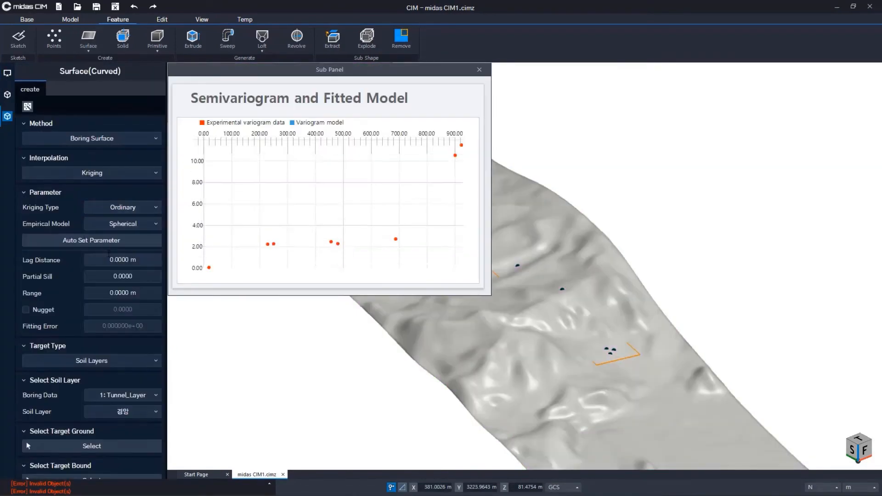
{"action": "left_click", "coordinate": [26, 358]}
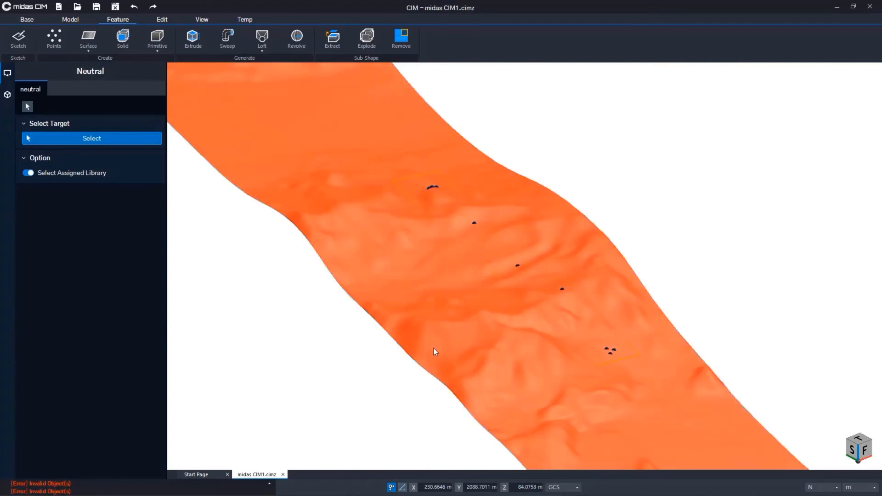
- Hide the terrain and examine the stacked soil layer surfaces beneath it
{"action": "right_click", "coordinate": [434, 348]}
{"action": "left_click", "coordinate": [459, 363]}
{"action": "scroll", "coordinate": [611, 356], "scroll_direction": "up", "scroll_amount": 5}
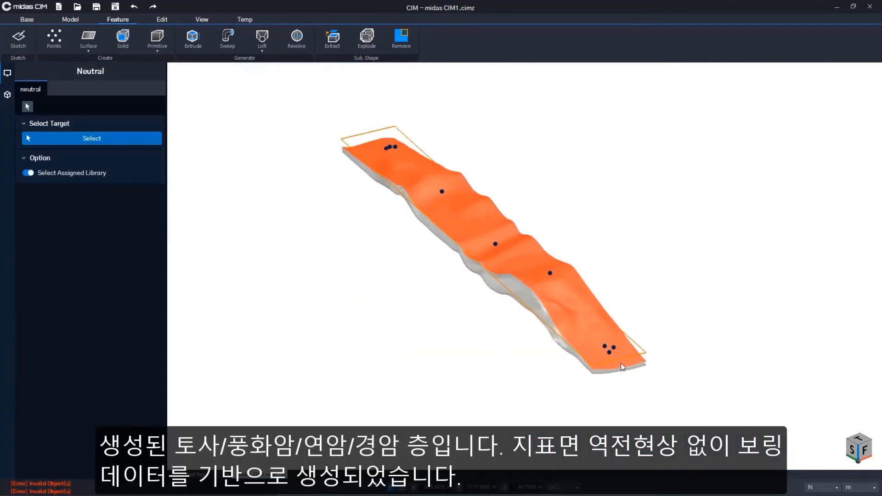
{"action": "middle_click_drag", "start_coordinate": [558, 328], "coordinate": [585, 299]}
{"action": "scroll", "coordinate": [422, 256], "scroll_direction": "down", "scroll_amount": 3}
{"action": "scroll", "coordinate": [463, 209], "scroll_direction": "up", "scroll_amount": 5}
{"action": "scroll", "coordinate": [569, 293], "scroll_direction": "down", "scroll_amount": 5}
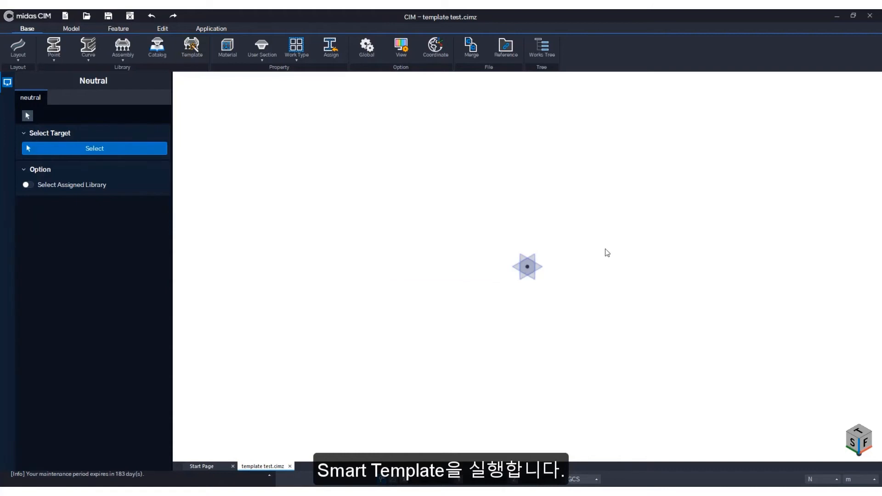
- Open the Tunnel Smart Template and display its general section settings
{"action": "left_click", "coordinate": [192, 57]}
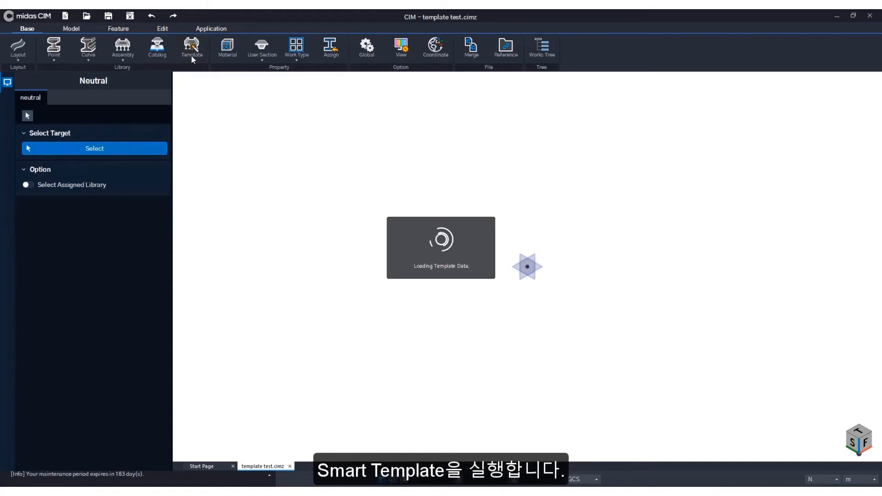
{"action": "left_click", "coordinate": [46, 363]}
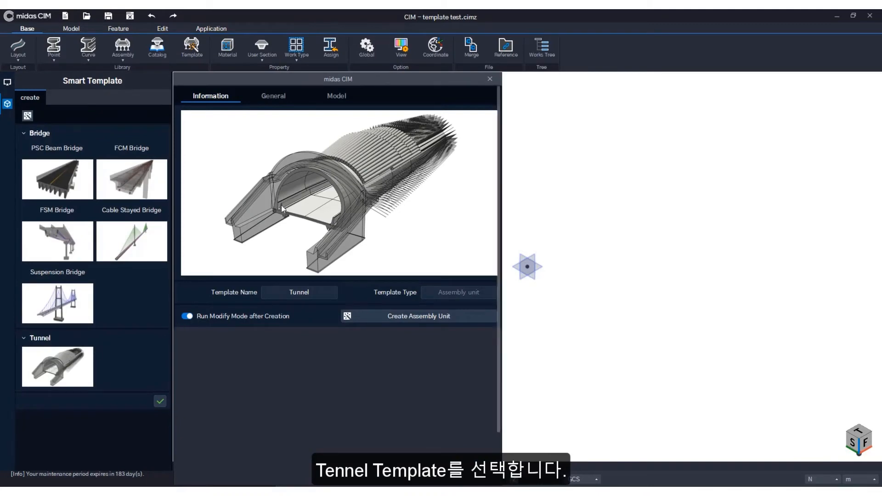
{"action": "left_click", "coordinate": [272, 98]}
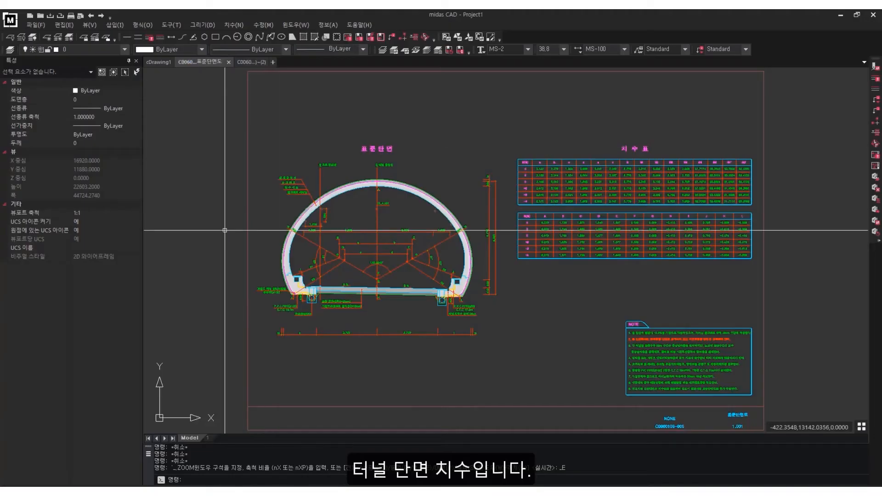
- Switch to the midas CAD drawing and examine the standard tunnel section and its dimension tables
{"action": "middle_click_drag", "start_coordinate": [232, 234], "coordinate": [244, 237]}
{"action": "scroll", "coordinate": [324, 286], "scroll_direction": "up", "scroll_amount": 5}
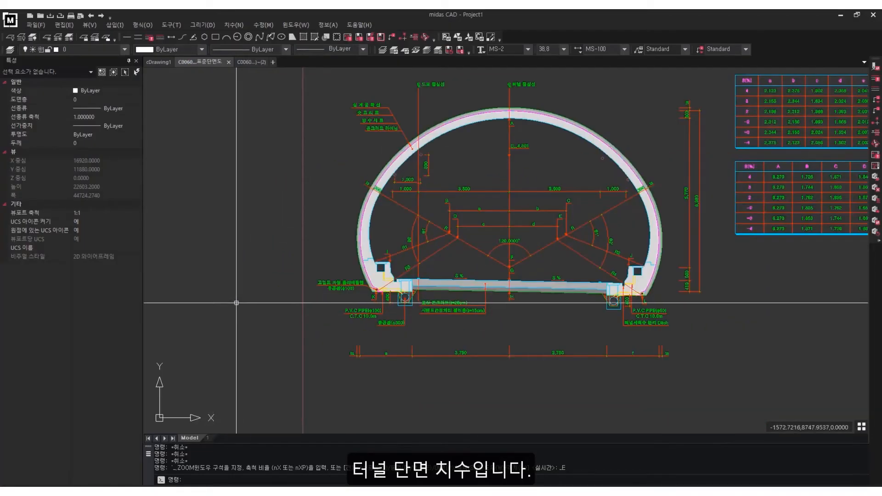
{"action": "mouse_move", "coordinate": [571, 270]}
{"action": "middle_mouse_down"}
{"action": "mouse_move", "coordinate": [522, 309]}
{"action": "mouse_move", "coordinate": [270, 324]}
{"action": "mouse_move", "coordinate": [107, 352]}
{"action": "middle_mouse_up"}
{"action": "middle_click_drag", "start_coordinate": [657, 258], "coordinate": [433, 317]}
{"action": "left_click", "coordinate": [212, 111]}
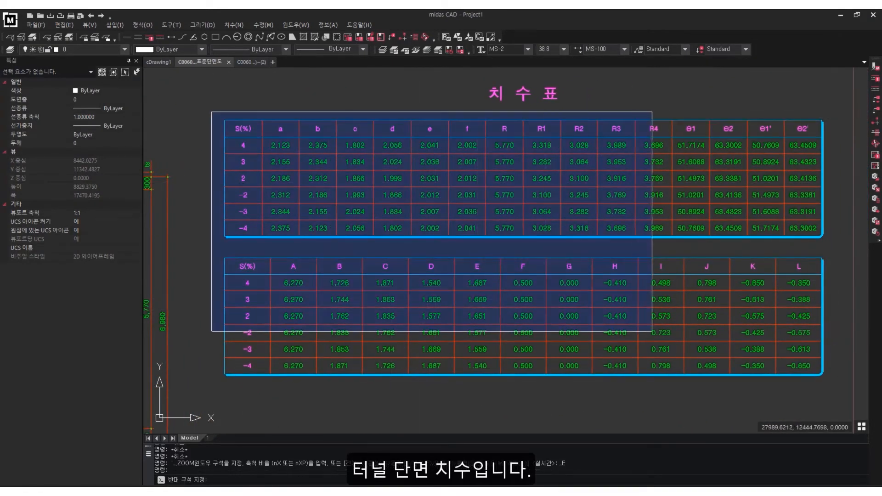
{"action": "left_click", "coordinate": [857, 387]}
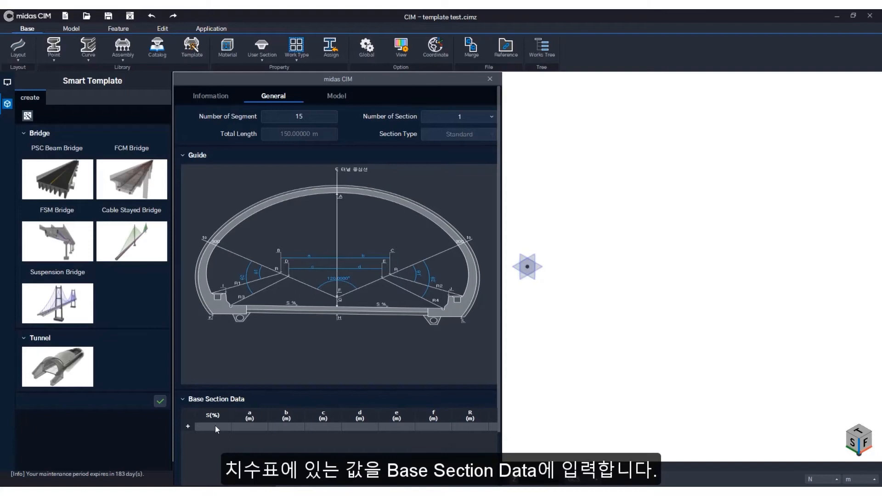
- Paste the dimension table values into the Base Section Data and set the number of sections to 5
{"action": "left_click", "coordinate": [216, 428]}
{"action": "key", "text": "ctrl+v"}
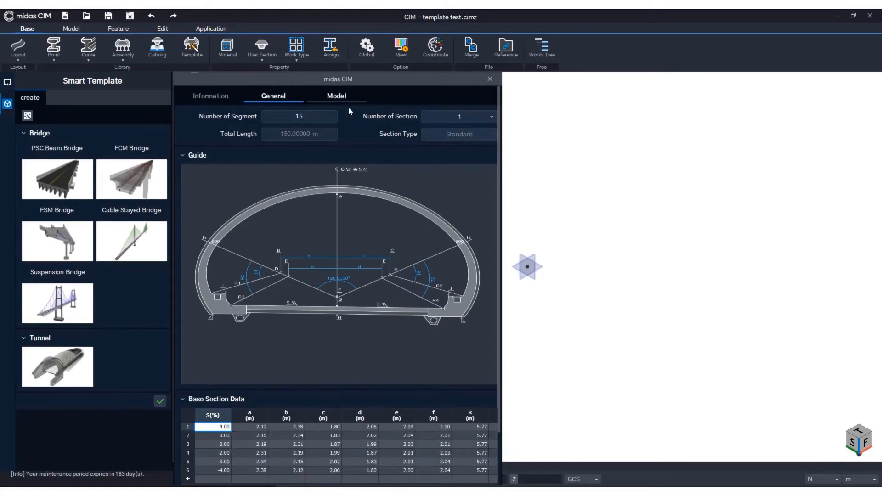
{"action": "left_click", "coordinate": [450, 115]}
{"action": "left_click", "coordinate": [452, 164]}
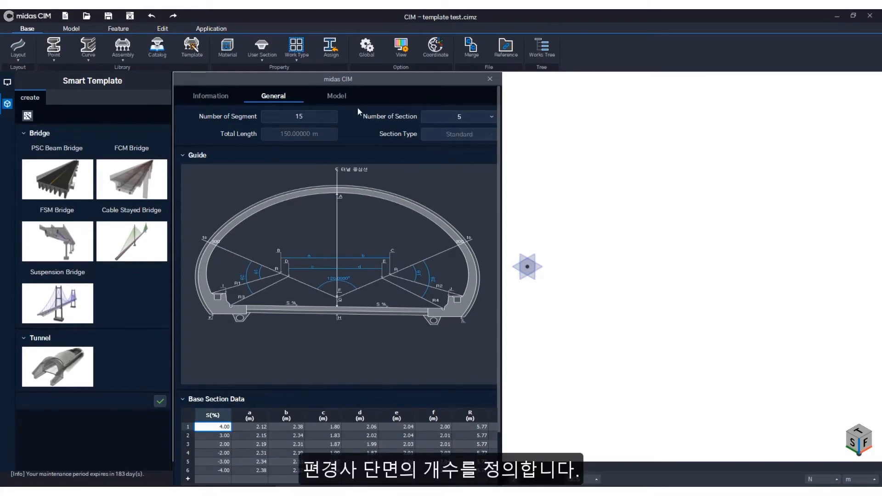
- In the model settings' Superelevation Data, set sections 1, 2, 3, 4 and 5 to 3, 2, 1, 0 and -3
{"action": "left_click", "coordinate": [346, 98]}
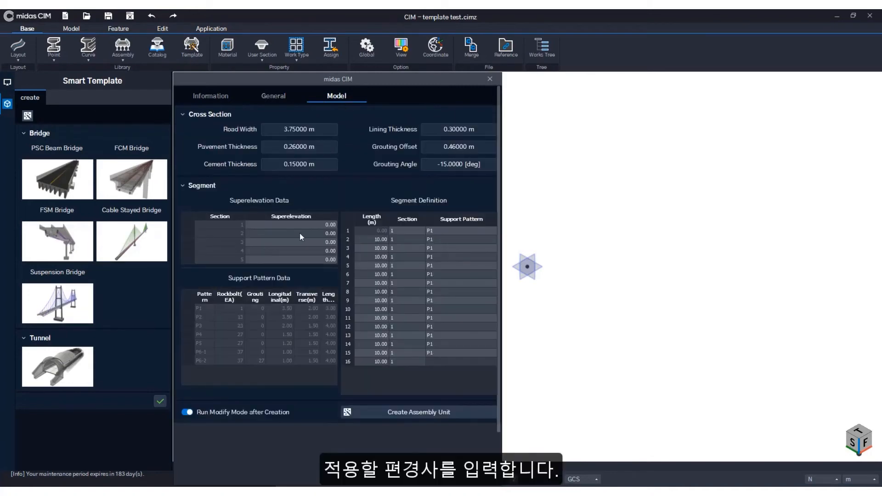
{"action": "left_click", "coordinate": [308, 226]}
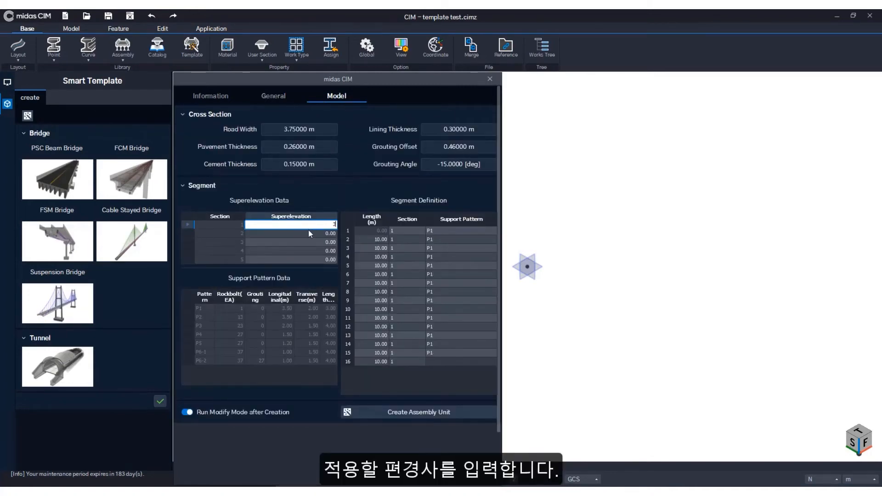
{"action": "left_click", "coordinate": [308, 234]}
{"action": "type", "text": "2"}
{"action": "left_click", "coordinate": [308, 242]}
{"action": "type", "text": "1"}
{"action": "left_click", "coordinate": [308, 251]}
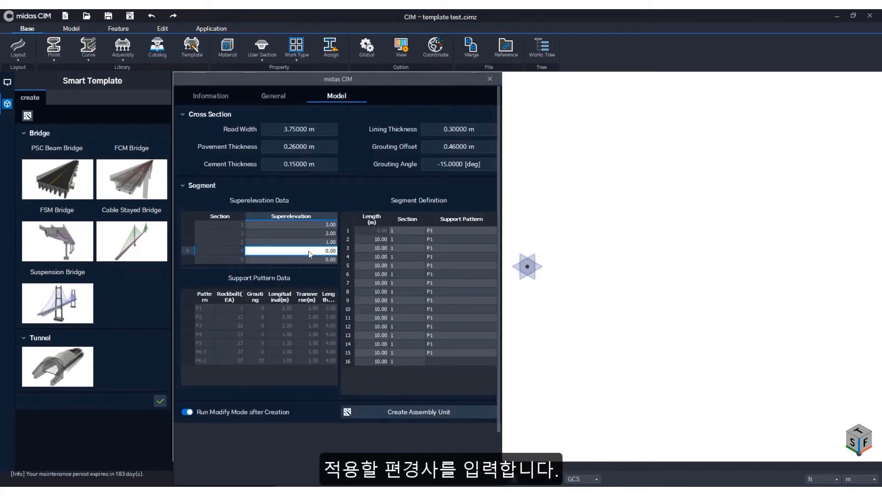
{"action": "left_click", "coordinate": [311, 260]}
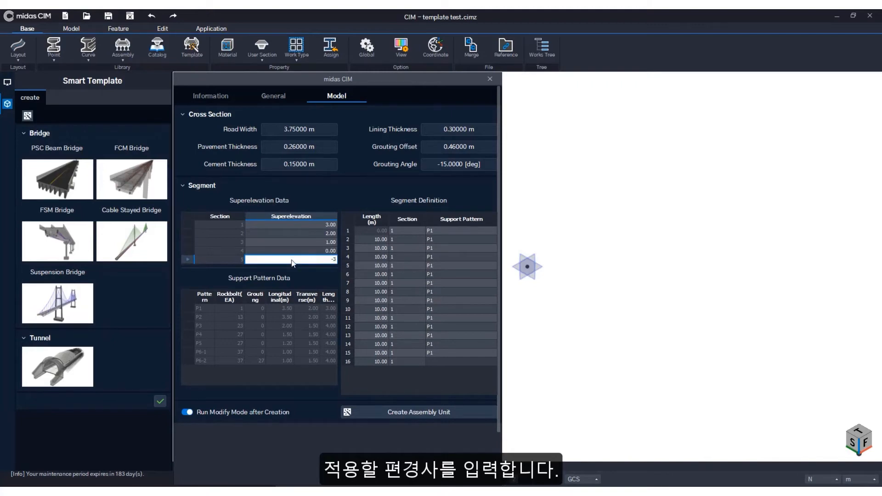
{"action": "type", "text": "-3"}
{"action": "left_click", "coordinate": [254, 253]}
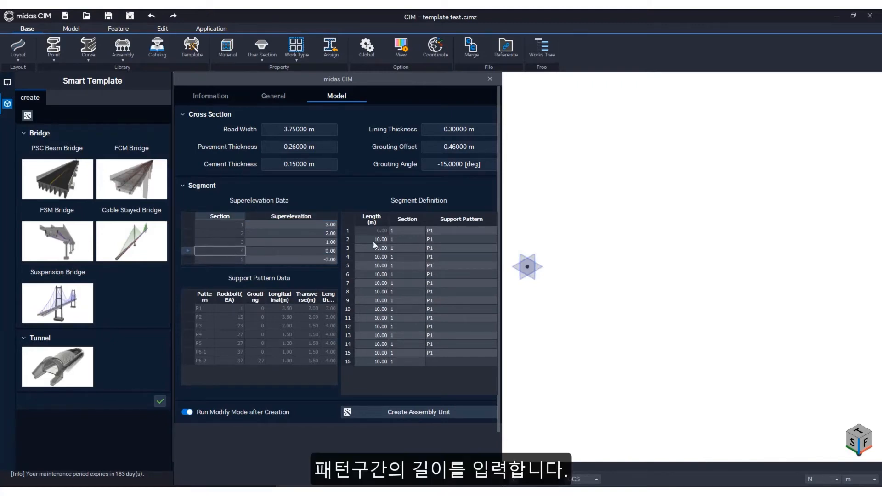
- Set the Segment Definition lengths of rows 2 to 7 to 13, 15, 16, 18, 22 and 30 m
{"action": "key", "text": "Return"}
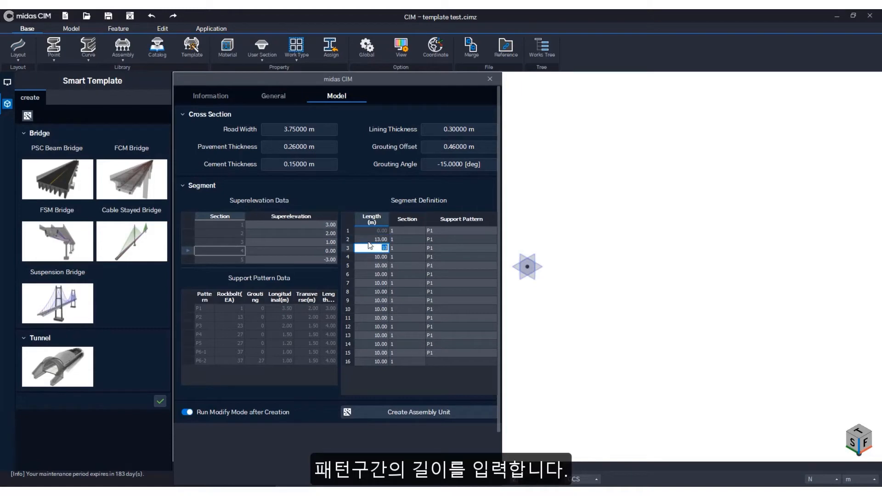
{"action": "type", "text": "16"}
{"action": "key", "text": "Return"}
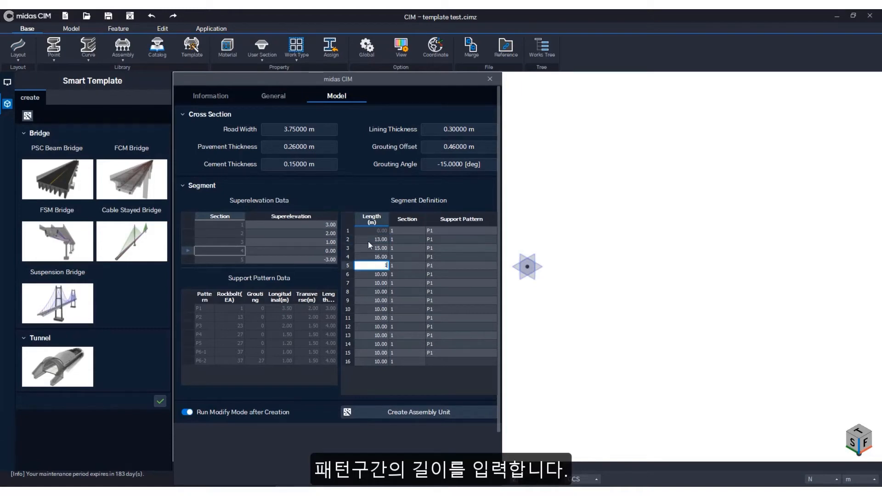
{"action": "type", "text": "18"}
{"action": "key", "text": "Return"}
{"action": "type", "text": "22.00"}
{"action": "key", "text": "Return"}
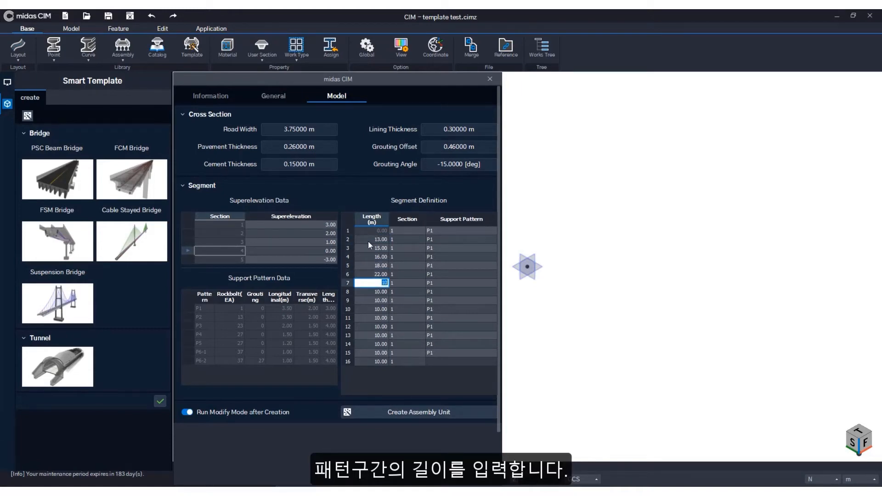
{"action": "type", "text": "30"}
{"action": "key", "text": "Return"}
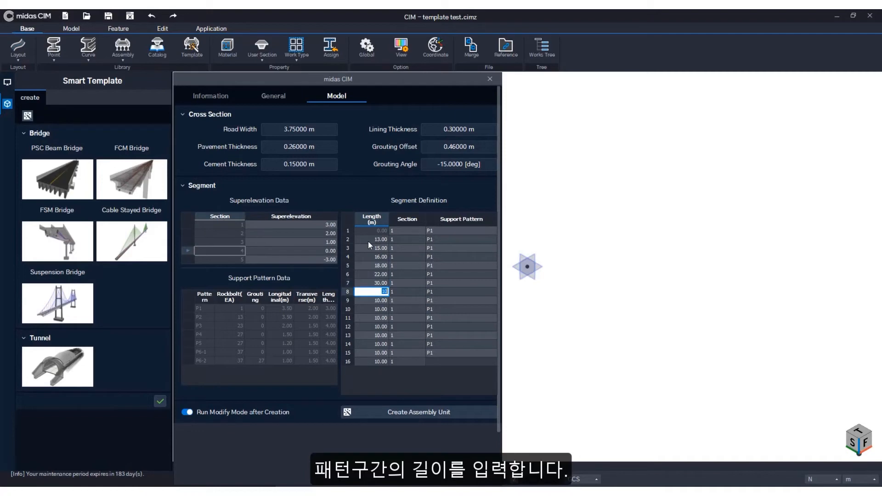
- Set the Segment Definition lengths of rows 8 to 12 to 22, 15, 7, 35 and 22 m
{"action": "type", "text": "22"}
{"action": "key", "text": "Return"}
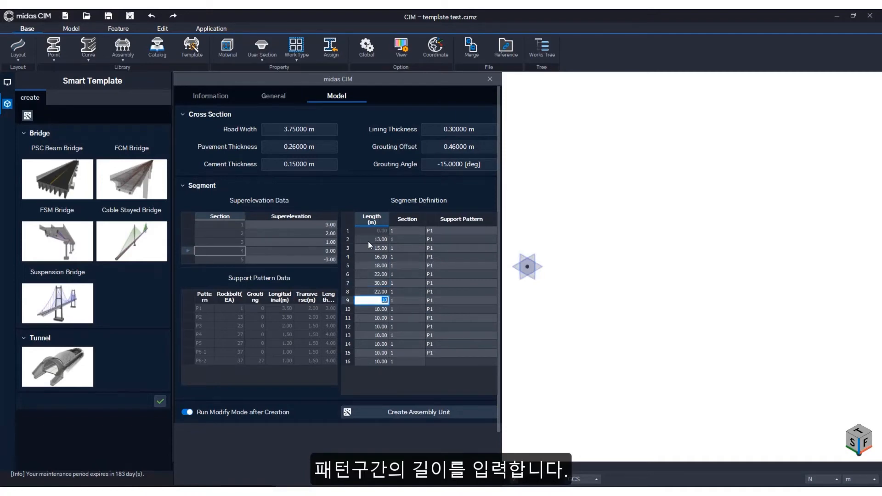
{"action": "type", "text": "15"}
{"action": "key", "text": "Return"}
{"action": "type", "text": "7"}
{"action": "key", "text": "Return"}
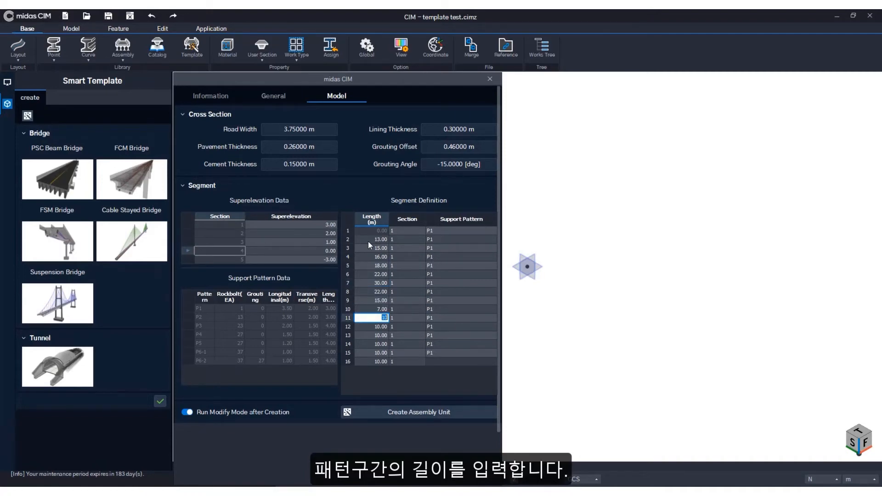
{"action": "type", "text": "35"}
{"action": "key", "text": "Return"}
{"action": "type", "text": "22"}
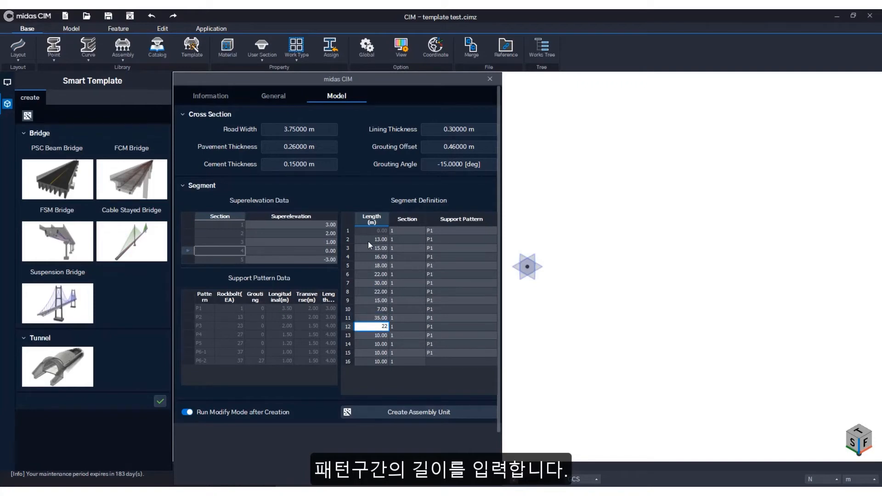
{"action": "key", "text": "Return"}
- Set the Segment Definition lengths of rows 13 to 16 to 15, 7, 9 and 17 m
{"action": "type", "text": "15"}
{"action": "key", "text": "Return"}
{"action": "type", "text": "7"}
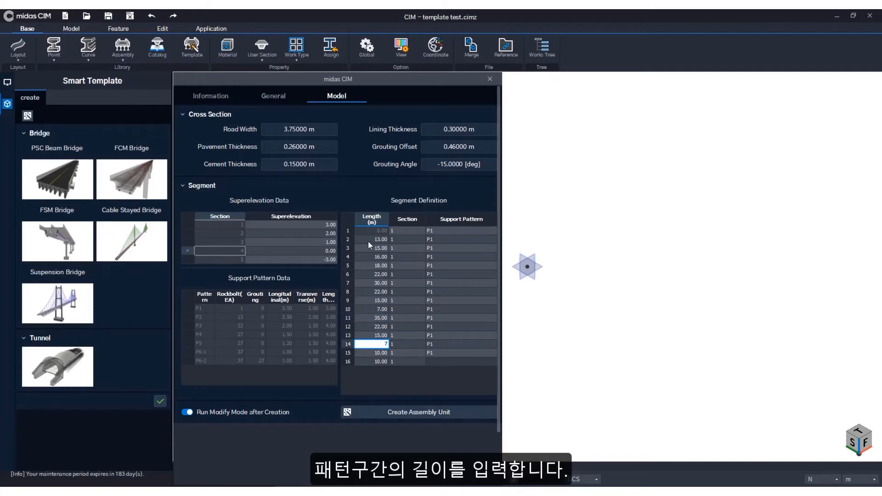
{"action": "key", "text": "Return"}
{"action": "type", "text": "9"}
{"action": "key", "text": "Return"}
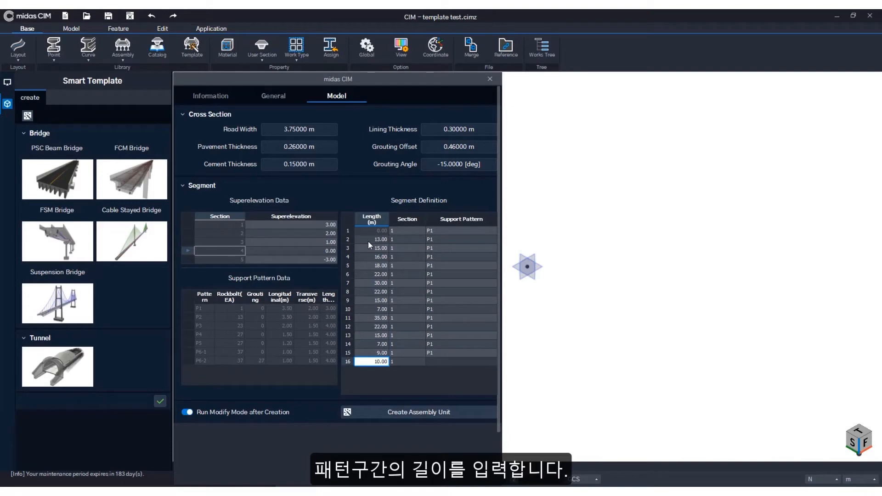
{"action": "type", "text": "17"}
{"action": "key", "text": "Return"}
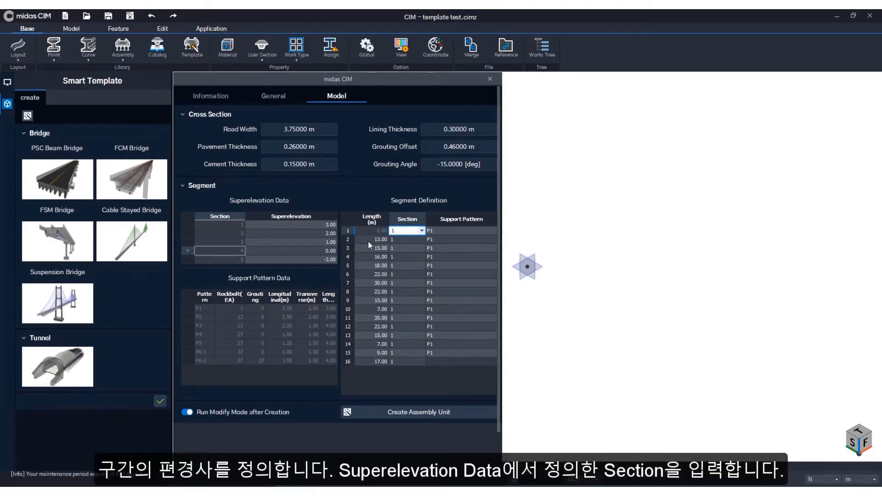
- Keep section 1 for segment row 1 and assign sections 2, 3, 4, 5, 4 and 3 to rows 2 to 7
{"action": "key", "text": "Return"}
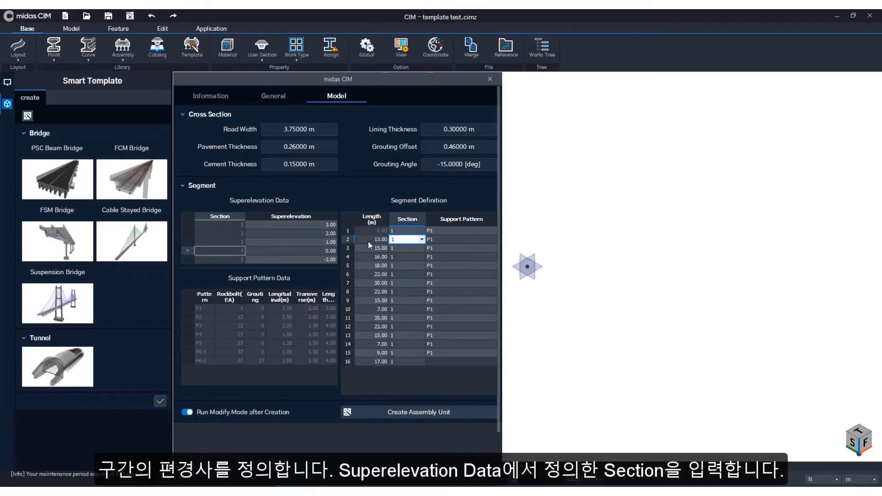
{"action": "left_click", "coordinate": [420, 239]}
{"action": "left_click", "coordinate": [417, 249]}
{"action": "left_click", "coordinate": [421, 248]}
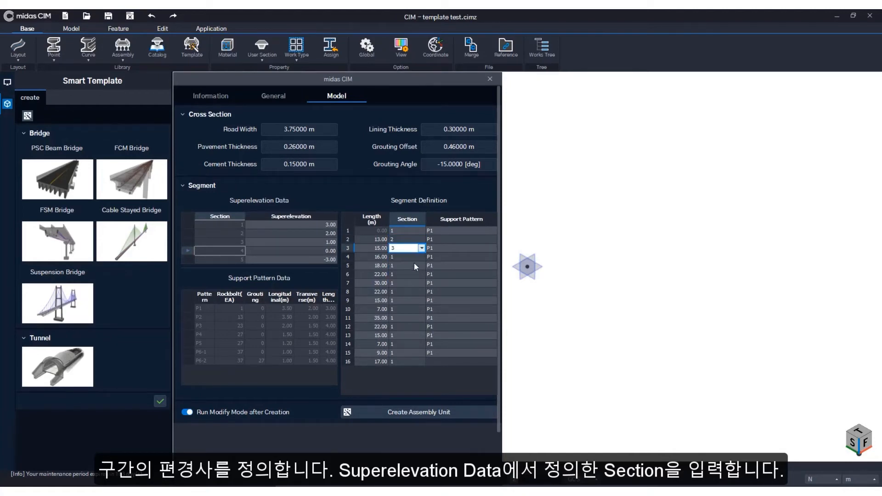
{"action": "left_click", "coordinate": [414, 260]}
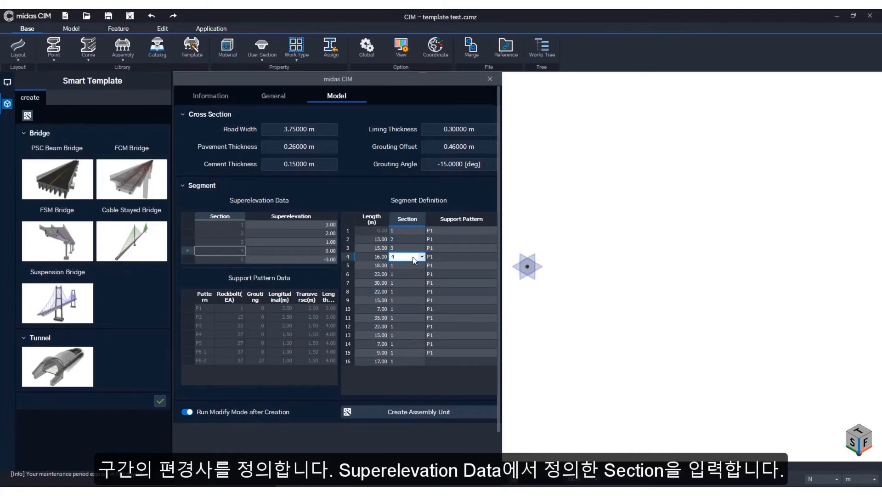
{"action": "key", "text": "Return"}
{"action": "key", "text": "Return"}
{"action": "type", "text": "4"}
{"action": "key", "text": "Return"}
{"action": "type", "text": "3"}
{"action": "key", "text": "Return"}
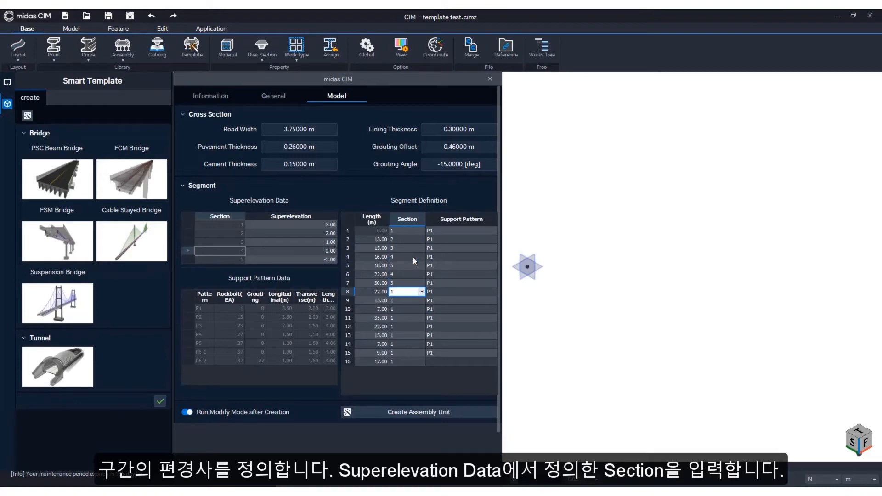
- Assign superelevation sections 2, 1, 2, 3, 4 and 5 to segment rows 8 to 13
{"action": "type", "text": "2"}
{"action": "key", "text": "Return"}
{"action": "key", "text": "Return"}
{"action": "type", "text": "2"}
{"action": "key", "text": "Return"}
{"action": "type", "text": "3"}
{"action": "key", "text": "Return"}
{"action": "type", "text": "4"}
{"action": "key", "text": "Return"}
{"action": "type", "text": "5"}
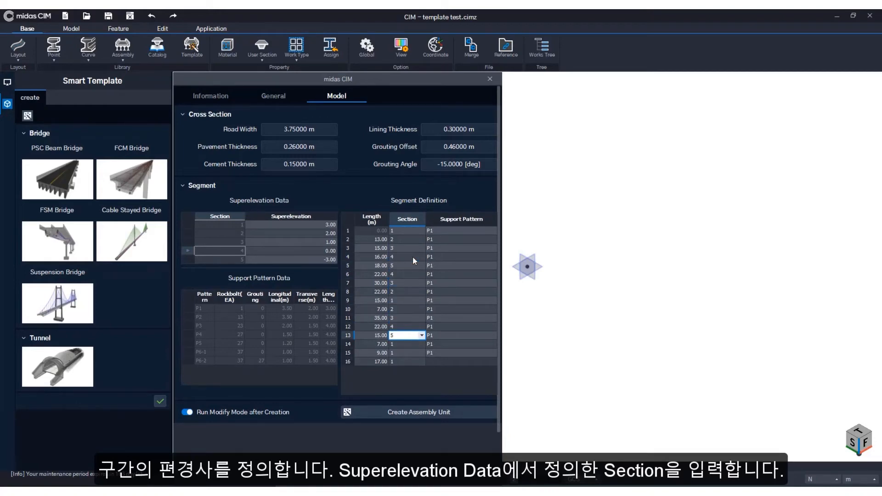
{"action": "key", "text": "Return"}
- Assign superelevation sections 4, 3 and 2 to segment rows 14 to 16
{"action": "type", "text": "4 3"}
{"action": "key", "text": "Return"}
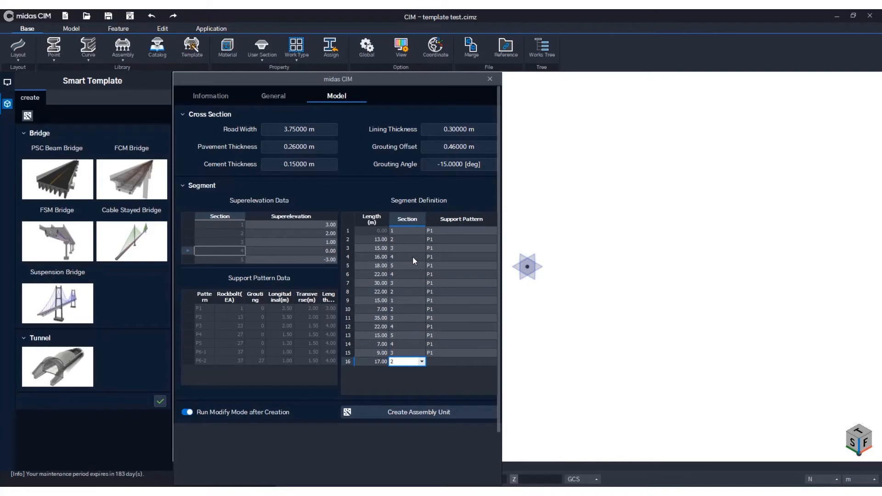
{"action": "type", "text": "2"}
{"action": "key", "text": "Return"}
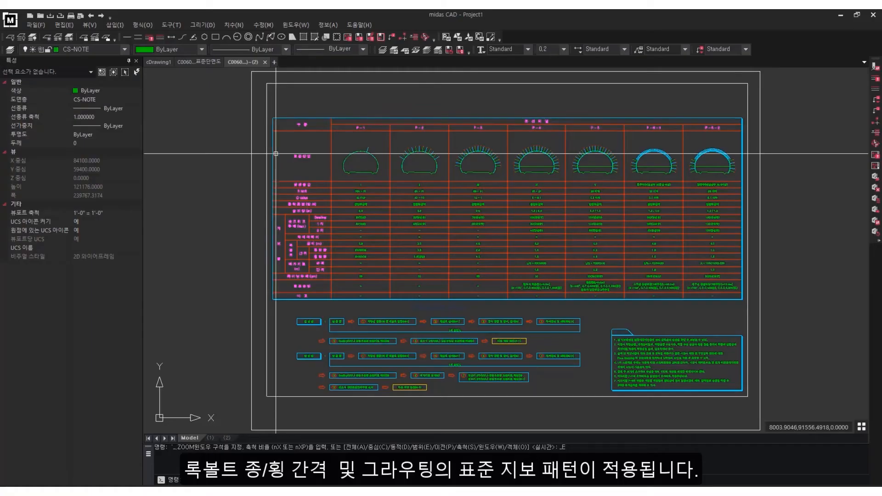
- In the midas CAD drawing, examine the standard support pattern table with its rock bolt spacings and grouting for each pattern
{"action": "scroll", "coordinate": [299, 185], "scroll_direction": "up", "scroll_amount": 5}
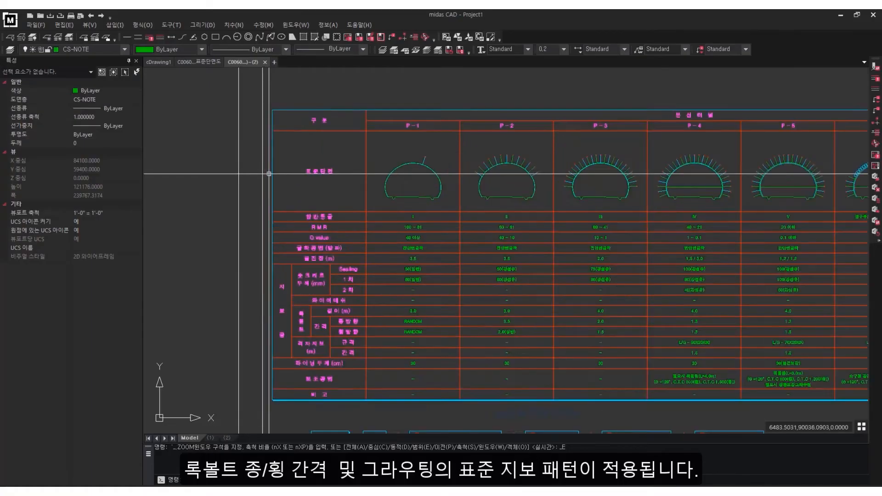
{"action": "middle_click_drag", "start_coordinate": [376, 198], "coordinate": [338, 210]}
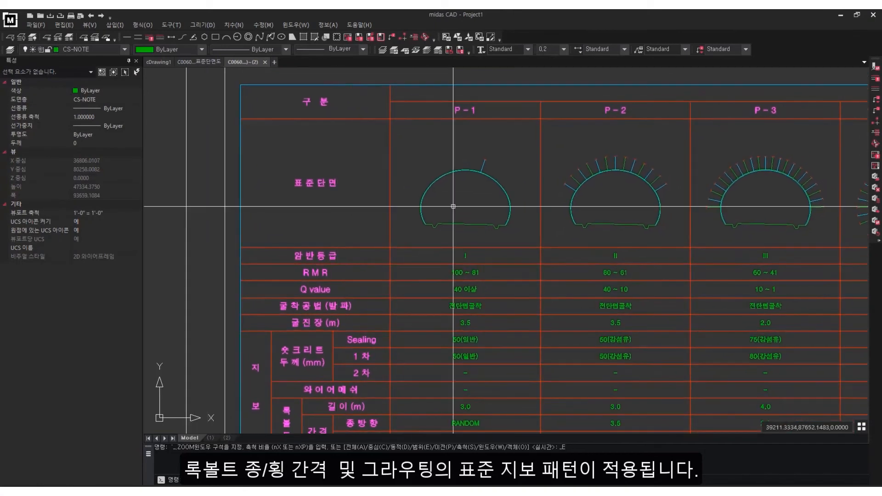
{"action": "middle_click_drag", "start_coordinate": [566, 214], "coordinate": [473, 221]}
{"action": "middle_click_drag", "start_coordinate": [672, 228], "coordinate": [234, 231]}
{"action": "scroll", "coordinate": [299, 230], "scroll_direction": "down", "scroll_amount": 6}
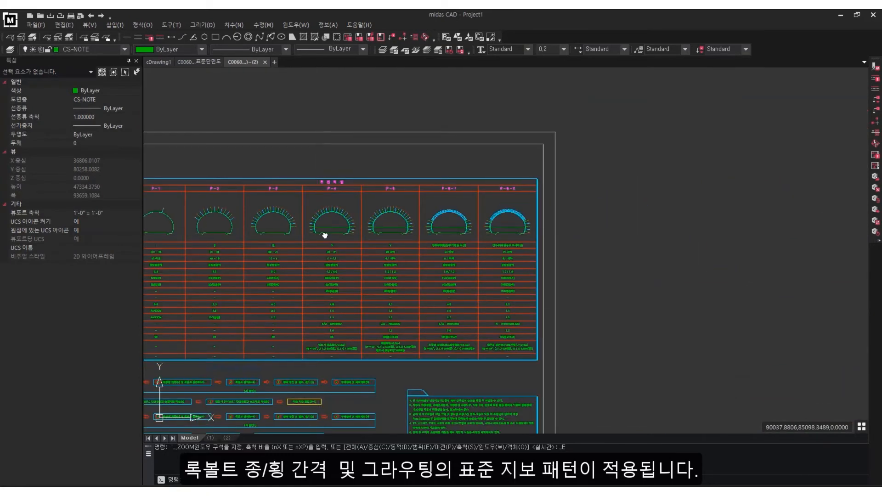
{"action": "middle_click_drag", "start_coordinate": [482, 173], "coordinate": [483, 173]}
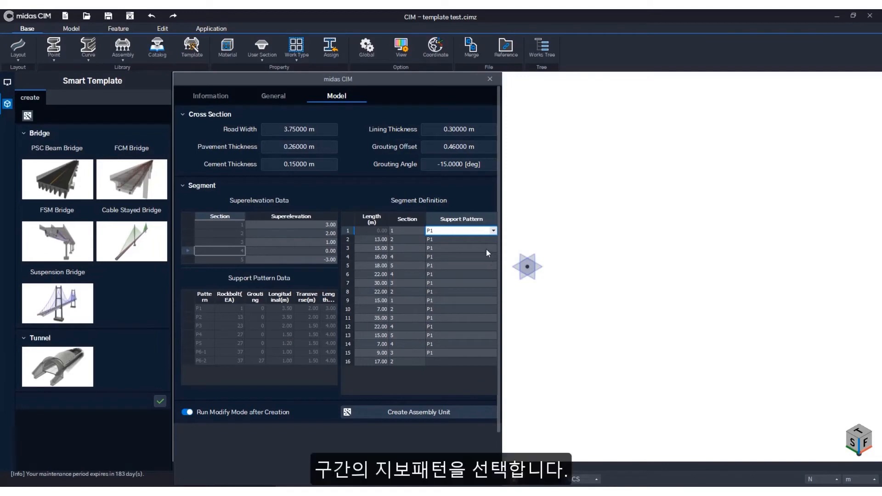
- Set the support pattern of segment row 1 to P6-1 and row 3 to P2, keeping P1 for row 2
{"action": "left_click", "coordinate": [493, 230]}
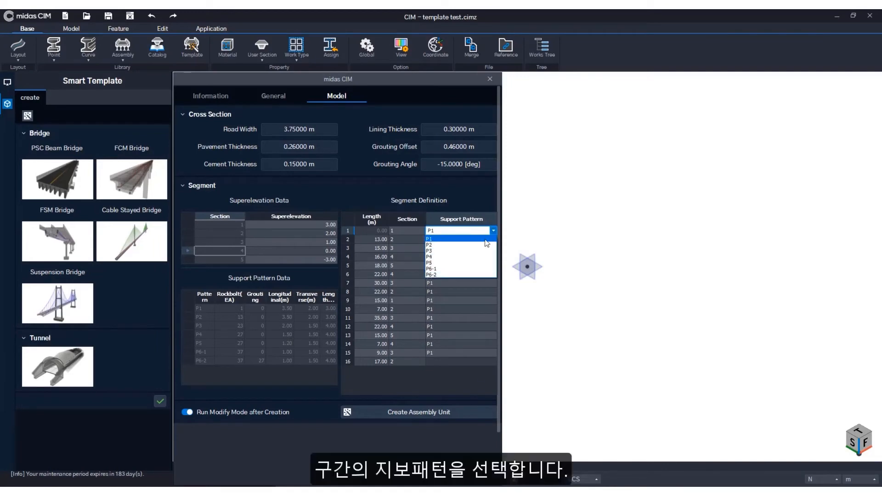
{"action": "left_click", "coordinate": [464, 270]}
{"action": "left_click", "coordinate": [474, 240]}
{"action": "left_click", "coordinate": [473, 249]}
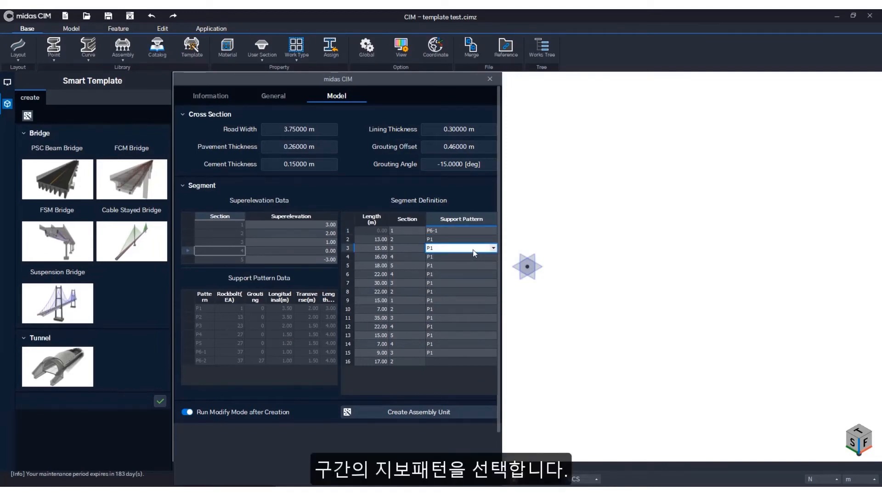
{"action": "left_click", "coordinate": [494, 248]}
{"action": "left_click", "coordinate": [489, 265]}
- Set the support pattern of segment row 4 to P3 and row 5 to P4
{"action": "left_click", "coordinate": [488, 259]}
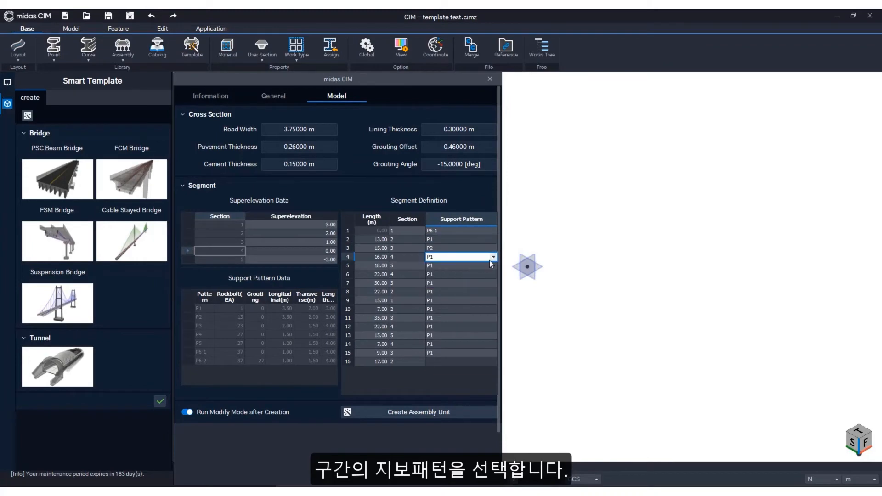
{"action": "left_click", "coordinate": [494, 257]}
{"action": "left_click", "coordinate": [477, 278]}
{"action": "left_click", "coordinate": [484, 266]}
{"action": "left_click", "coordinate": [494, 266]}
{"action": "left_click", "coordinate": [475, 292]}
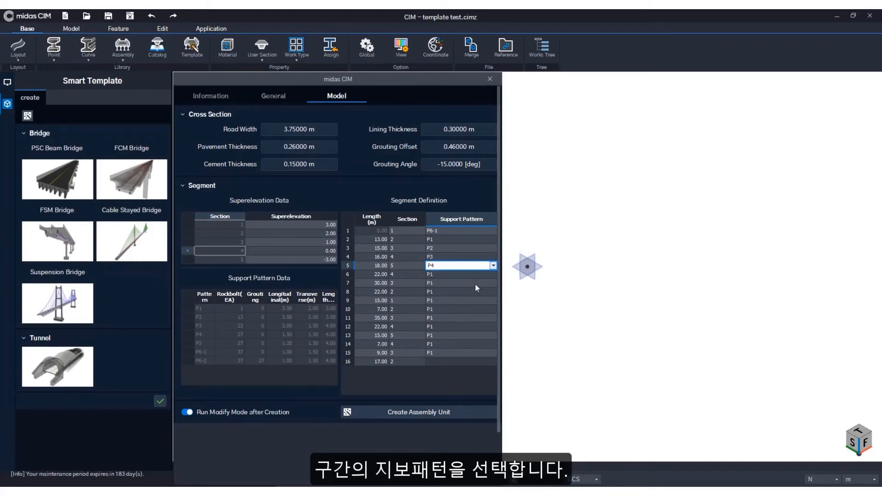
- Set the support pattern of segment rows 6 and 7 to P5 and row 8 to P4
{"action": "left_click", "coordinate": [478, 275]}
{"action": "key", "text": "Down"}
{"action": "key", "text": "Return"}
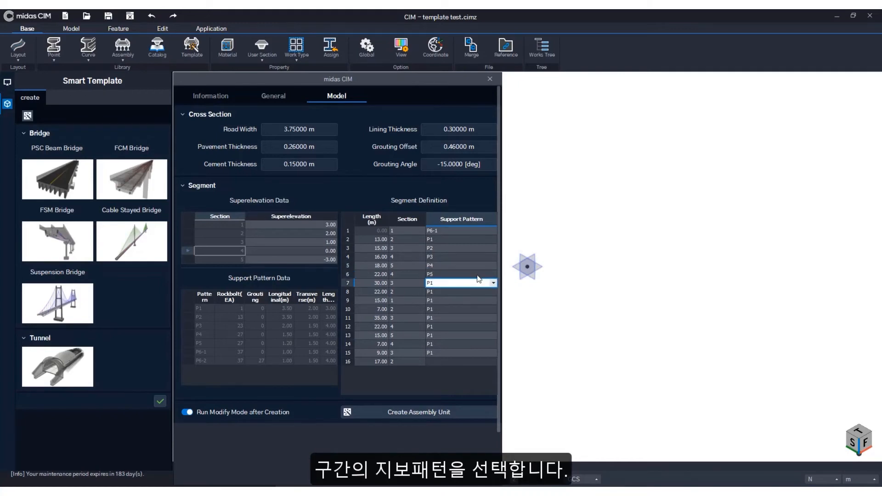
{"action": "key", "text": "Return"}
{"action": "key", "text": "Down"}
{"action": "key", "text": "Down"}
{"action": "key", "text": "Down"}
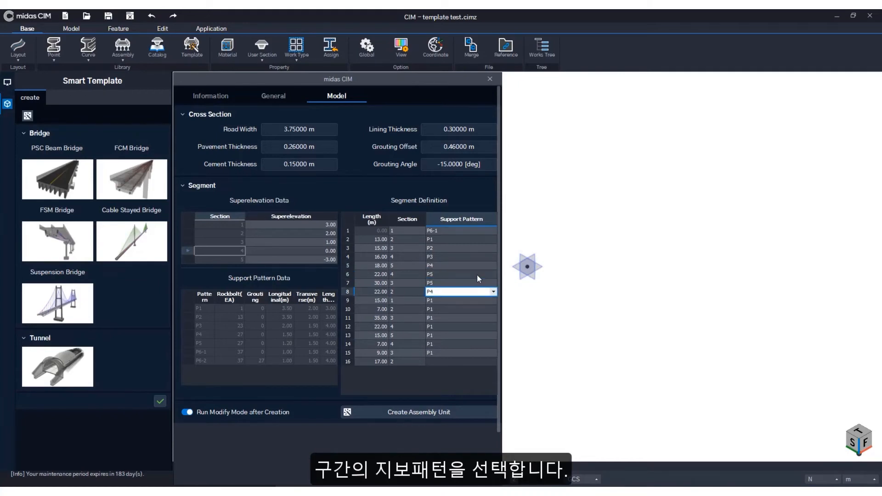
{"action": "key", "text": "Return"}
- Set the support pattern of segment row 9 to P2 and rows 10 and 11 to P3
{"action": "key", "text": "Down"}
{"action": "key", "text": "Return"}
{"action": "key", "text": "Down"}
{"action": "key", "text": "Down"}
{"action": "key", "text": "Return"}
{"action": "key", "text": "Down"}
{"action": "key", "text": "Down"}
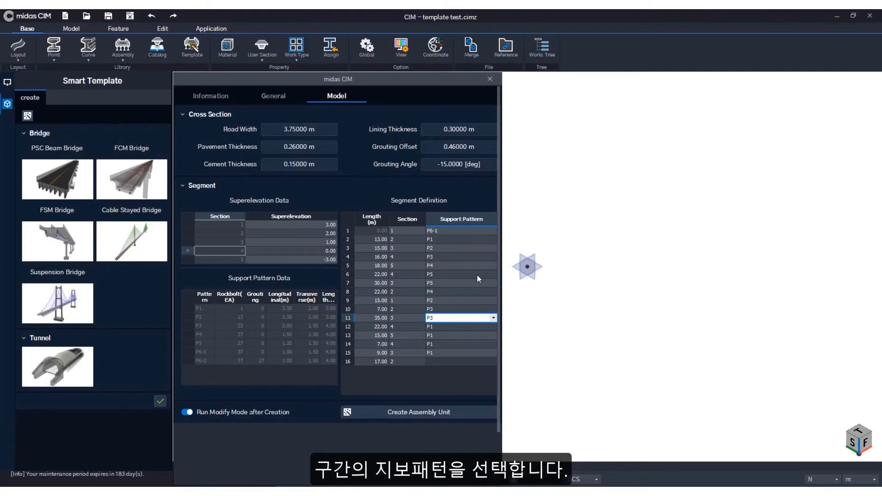
{"action": "key", "text": "Return"}
- Set the support pattern of segment row 12 to P6-1, rows 13 and 14 to P3, and row 15 to P5
{"action": "key", "text": "Down"}
{"action": "key", "text": "Down"}
{"action": "key", "text": "Down"}
{"action": "key", "text": "Down"}
{"action": "key", "text": "Down"}
{"action": "key", "text": "Return"}
{"action": "key", "text": "Down"}
{"action": "key", "text": "Down"}
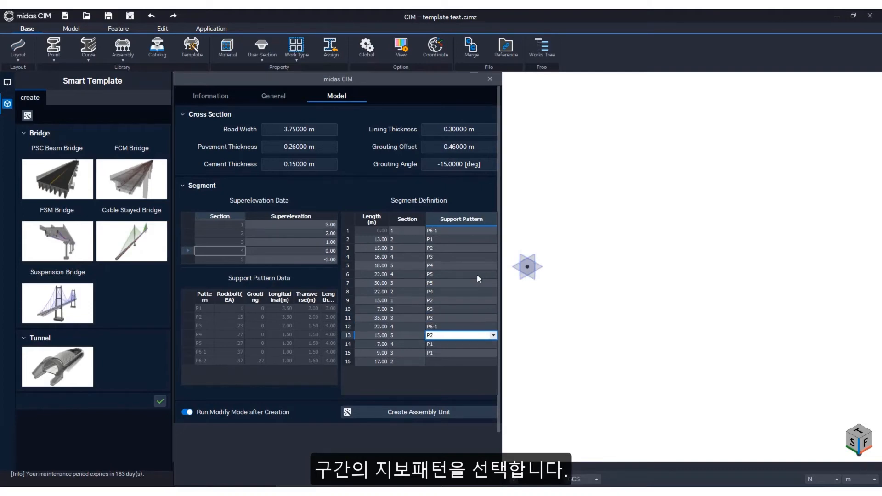
{"action": "key", "text": "Return"}
{"action": "key", "text": "Return"}
{"action": "key", "text": "Down"}
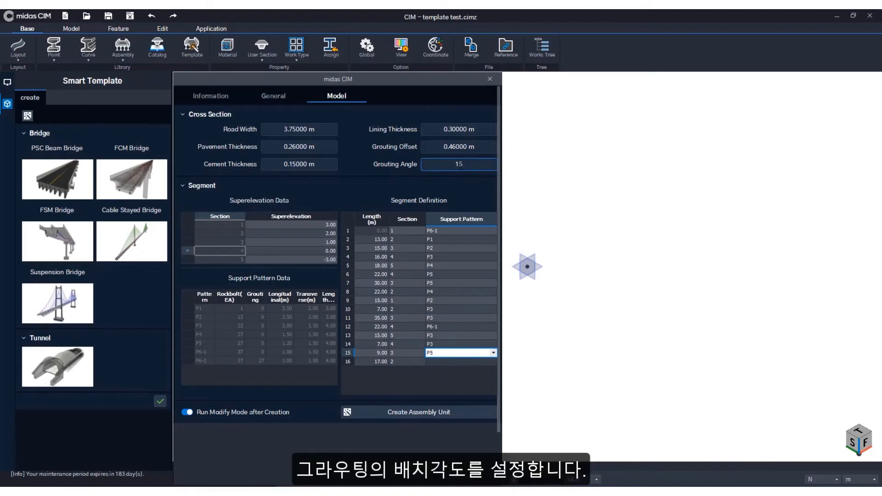
- Set the grouting angle to 15 degrees and create the tunnel assembly unit
{"action": "left_click", "coordinate": [457, 180]}
{"action": "left_click", "coordinate": [457, 180]}
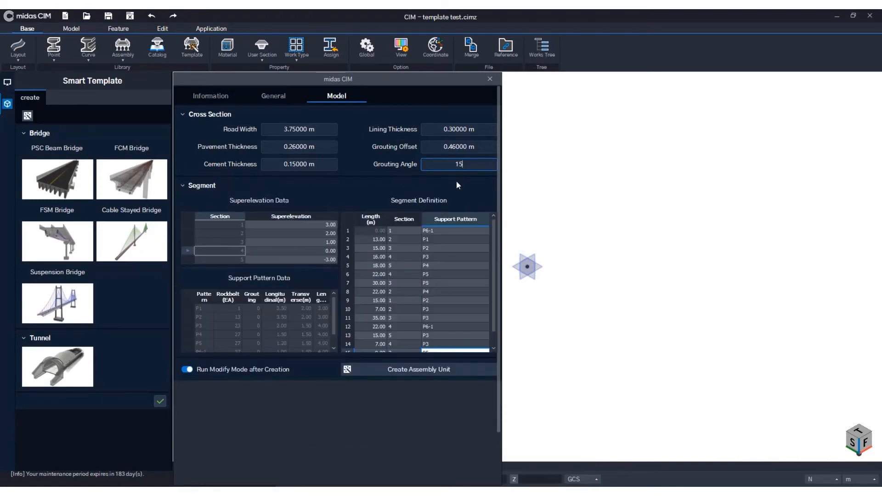
{"action": "left_click", "coordinate": [410, 412]}
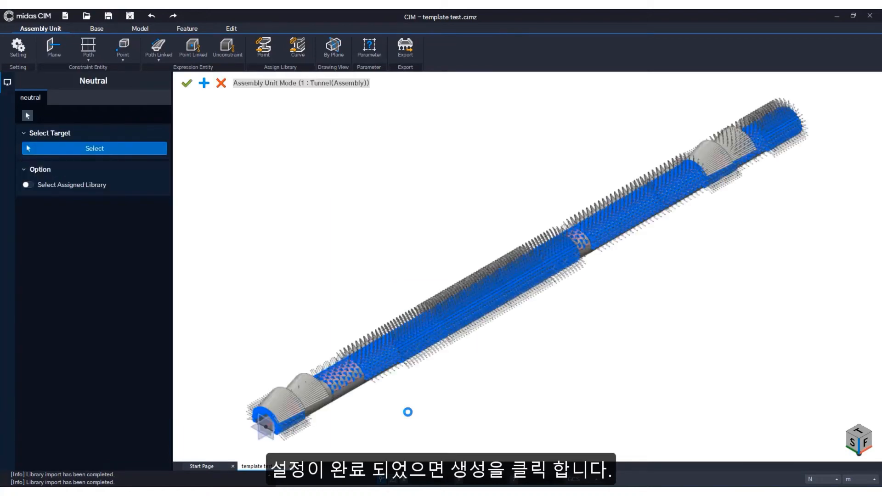
- Examine the staggered rock bolts at the tunnel entrance for their longitudinal and transverse spacing
{"action": "middle_click_drag", "start_coordinate": [409, 409], "coordinate": [476, 313]}
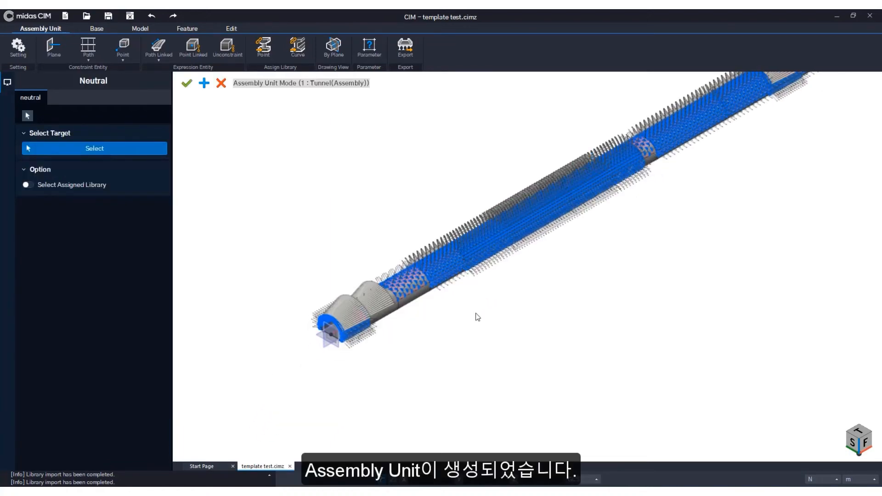
{"action": "scroll", "coordinate": [378, 351], "scroll_direction": "up", "scroll_amount": 3}
{"action": "scroll", "coordinate": [335, 356], "scroll_direction": "up", "scroll_amount": 3}
{"action": "scroll", "coordinate": [301, 364], "scroll_direction": "up", "scroll_amount": 5}
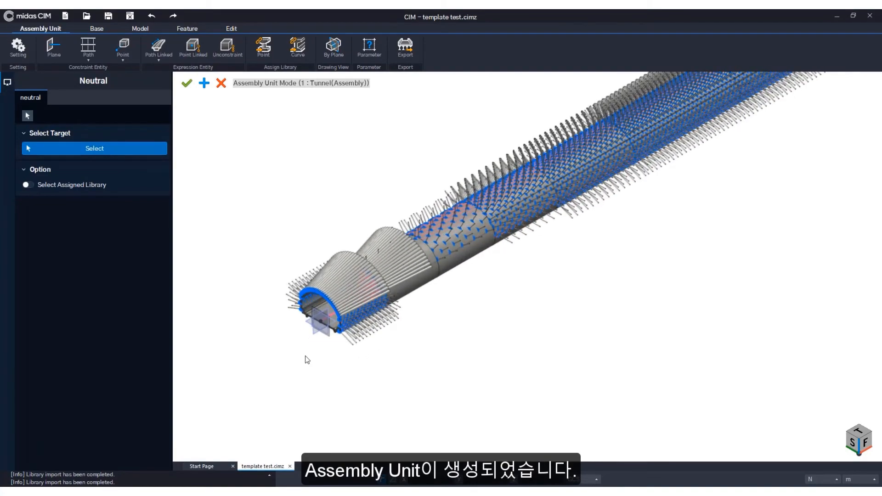
{"action": "scroll", "coordinate": [373, 321], "scroll_direction": "up", "scroll_amount": 5}
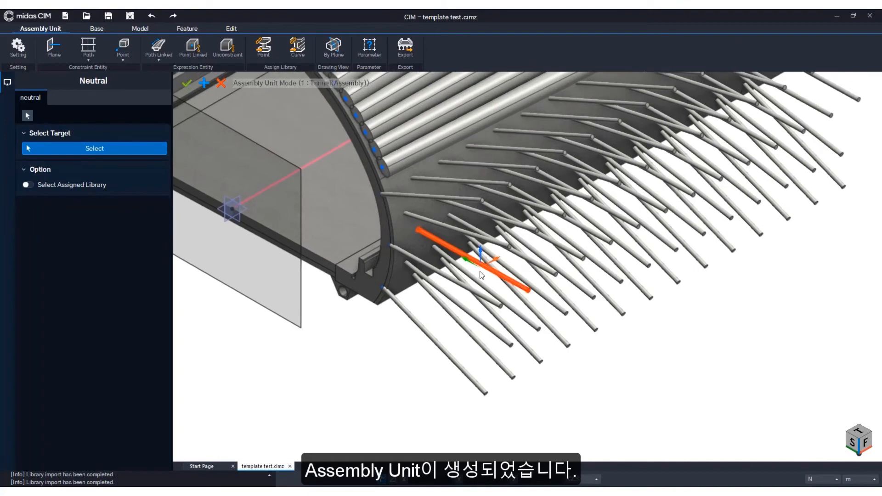
{"action": "middle_click_drag", "start_coordinate": [431, 293], "coordinate": [394, 273]}
{"action": "middle_click_drag", "start_coordinate": [510, 261], "coordinate": [434, 282]}
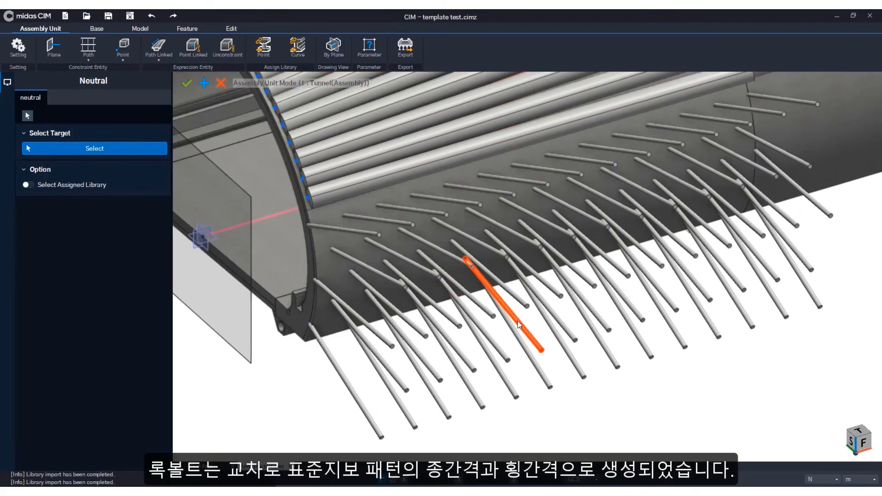
{"action": "middle_click_drag", "start_coordinate": [518, 319], "coordinate": [580, 306]}
{"action": "scroll", "coordinate": [580, 306], "scroll_direction": "down", "scroll_amount": 10}
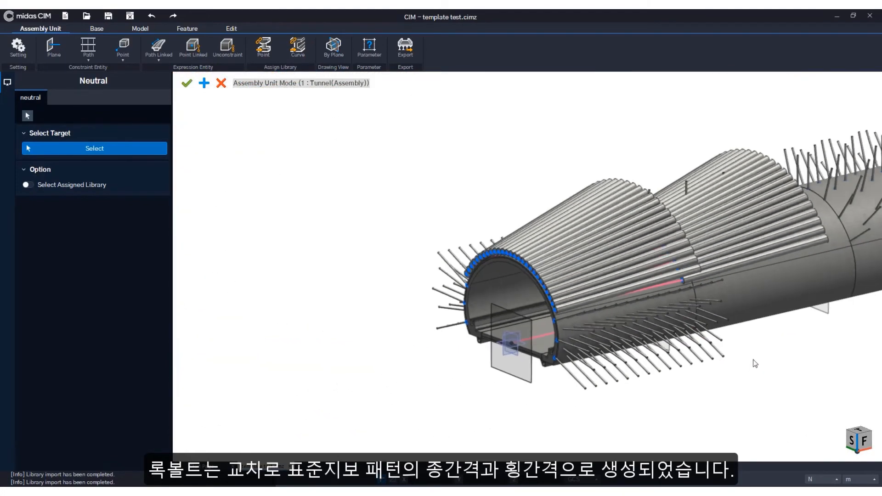
- Examine the rock bolt and grouting arrangement of the successive segments along the tunnel to its far end
{"action": "scroll", "coordinate": [756, 363], "scroll_direction": "down", "scroll_amount": 1}
{"action": "middle_click_drag", "start_coordinate": [755, 364], "coordinate": [417, 368]}
{"action": "scroll", "coordinate": [573, 359], "scroll_direction": "down", "scroll_amount": 2}
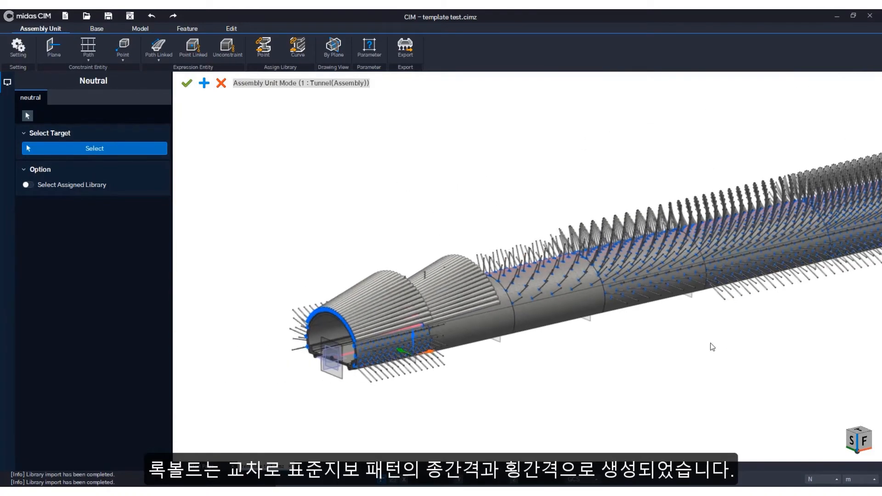
{"action": "middle_click_drag", "start_coordinate": [711, 346], "coordinate": [528, 357]}
{"action": "middle_click_drag", "start_coordinate": [778, 357], "coordinate": [542, 400]}
{"action": "middle_click_drag", "start_coordinate": [804, 317], "coordinate": [529, 396]}
{"action": "middle_click_drag", "start_coordinate": [847, 302], "coordinate": [548, 379]}
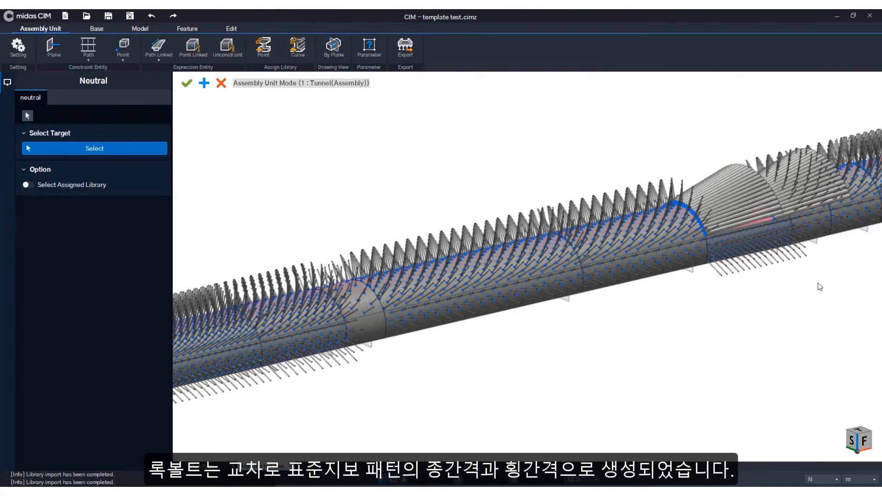
{"action": "middle_click_drag", "start_coordinate": [818, 282], "coordinate": [570, 360]}
{"action": "middle_click_drag", "start_coordinate": [792, 312], "coordinate": [767, 322]}
{"action": "scroll", "coordinate": [784, 292], "scroll_direction": "down", "scroll_amount": 5}
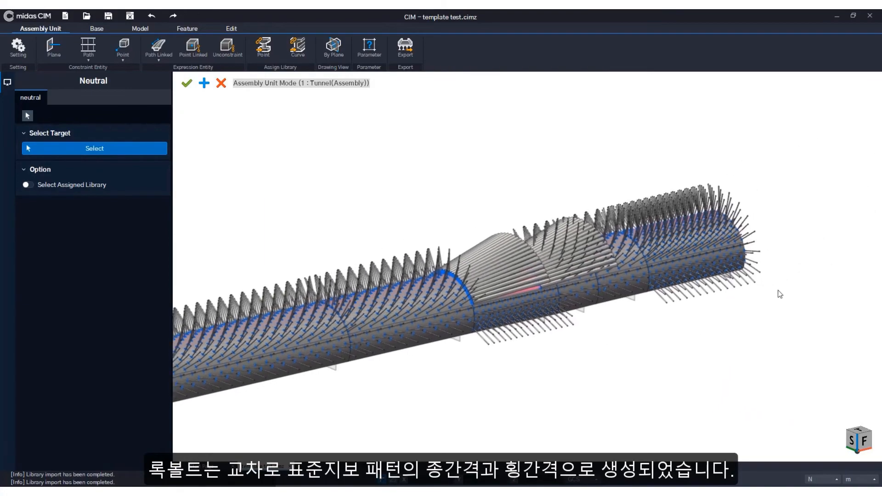
- Isolate the first tunnel lining segment at the entrance and view it from its open end
{"action": "right_click", "coordinate": [677, 332]}
{"action": "right_click_drag", "start_coordinate": [676, 338], "coordinate": [522, 380]}
{"action": "scroll", "coordinate": [548, 342], "scroll_direction": "up", "scroll_amount": 3}
{"action": "scroll", "coordinate": [480, 341], "scroll_direction": "up", "scroll_amount": 8}
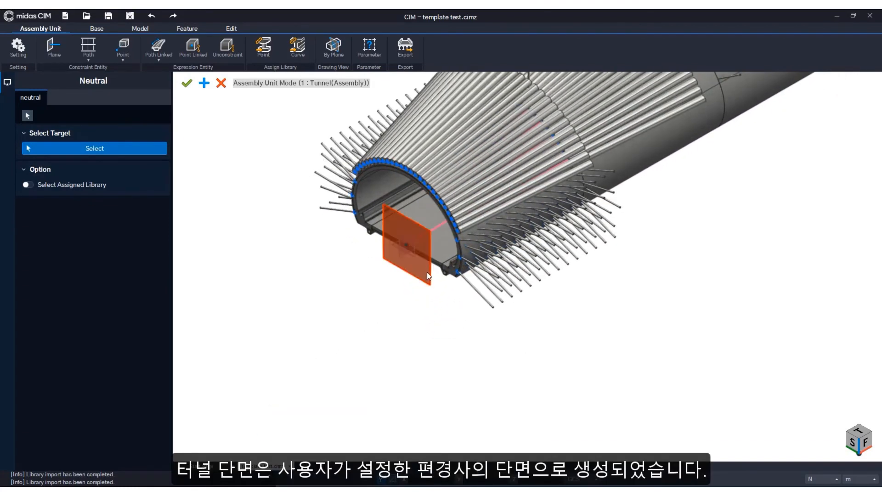
{"action": "left_click", "coordinate": [438, 261]}
{"action": "right_click", "coordinate": [439, 261]}
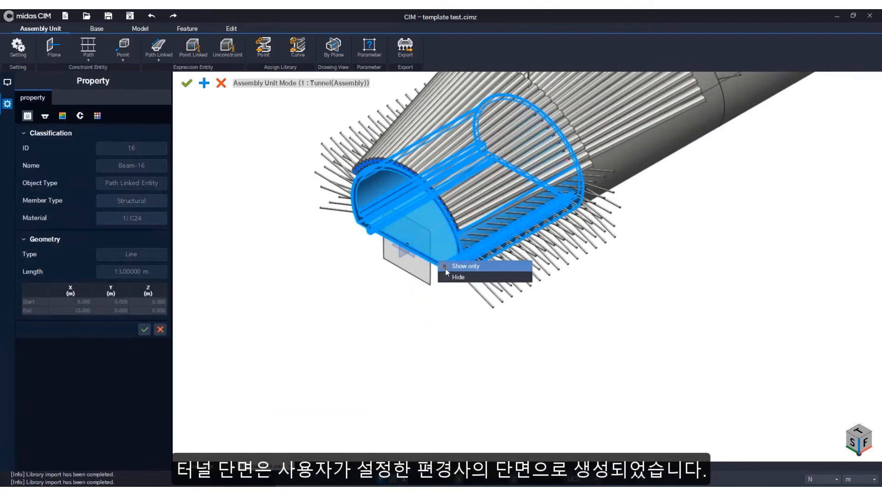
{"action": "left_click", "coordinate": [446, 267]}
{"action": "right_click", "coordinate": [524, 318]}
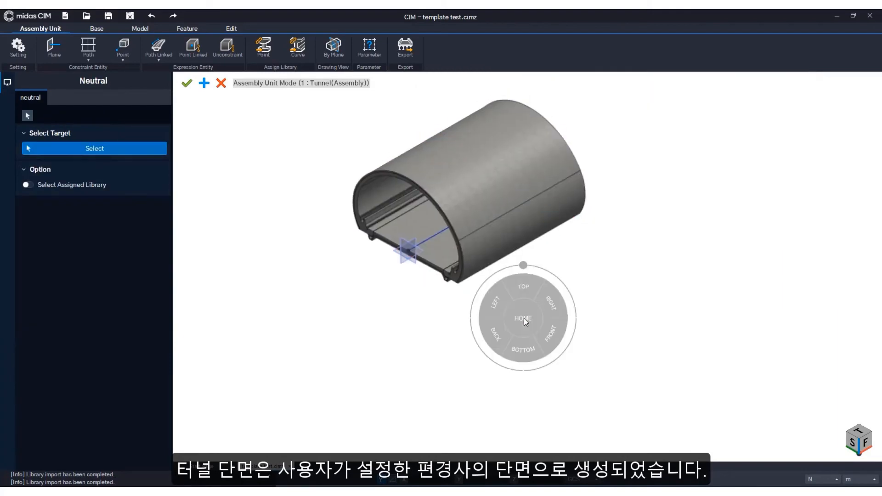
{"action": "left_click", "coordinate": [525, 319]}
{"action": "middle_click_drag", "start_coordinate": [606, 261], "coordinate": [788, 126]}
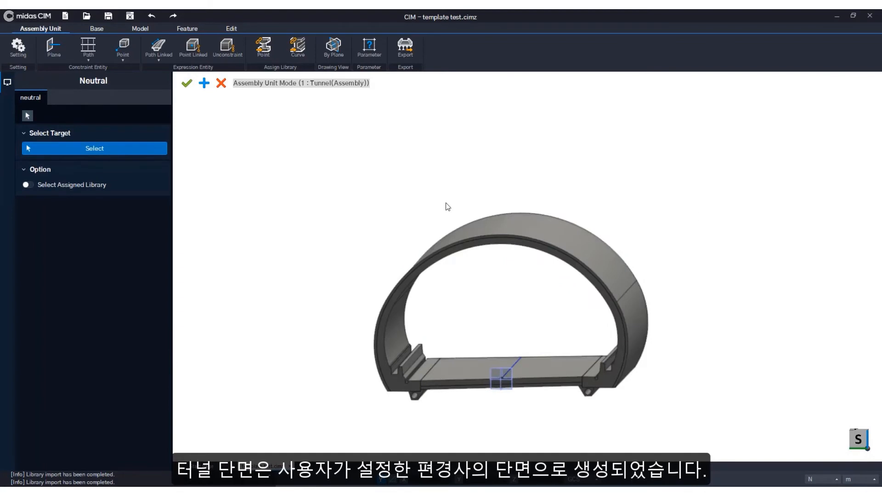
- Compare the start point and end point sections in the properties of the isolated lining segment
{"action": "left_click", "coordinate": [445, 255]}
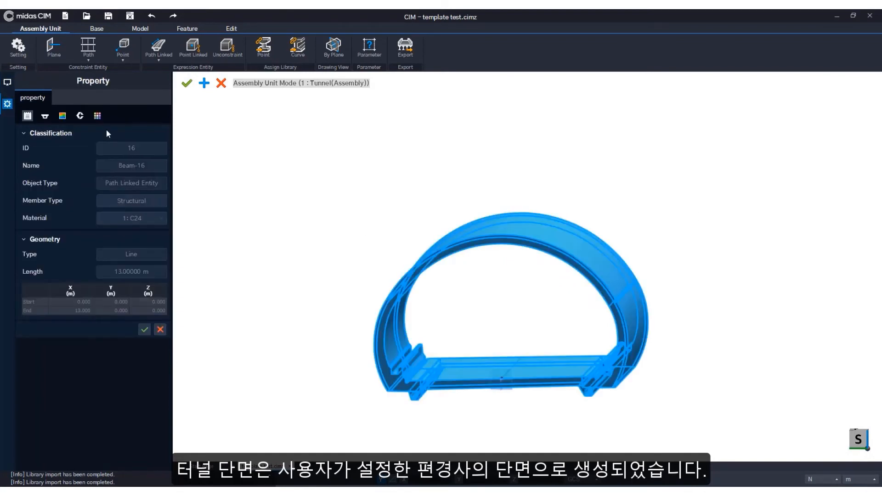
{"action": "left_click", "coordinate": [43, 116]}
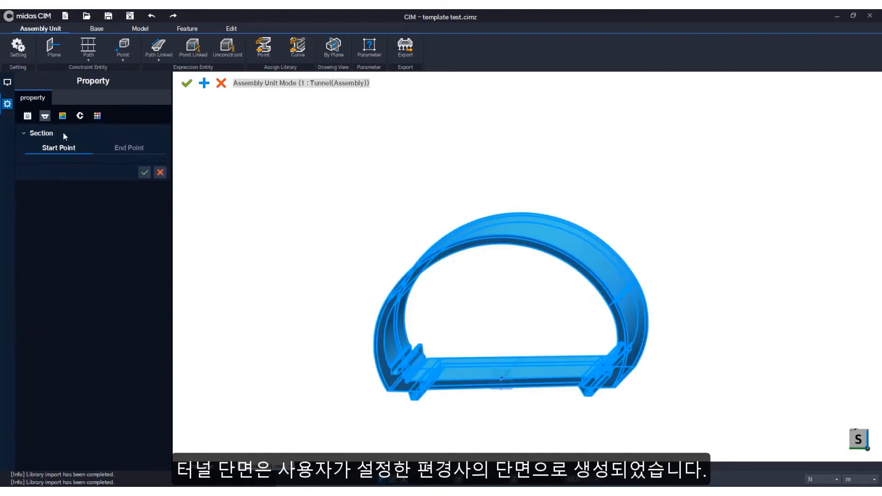
{"action": "left_click", "coordinate": [133, 150]}
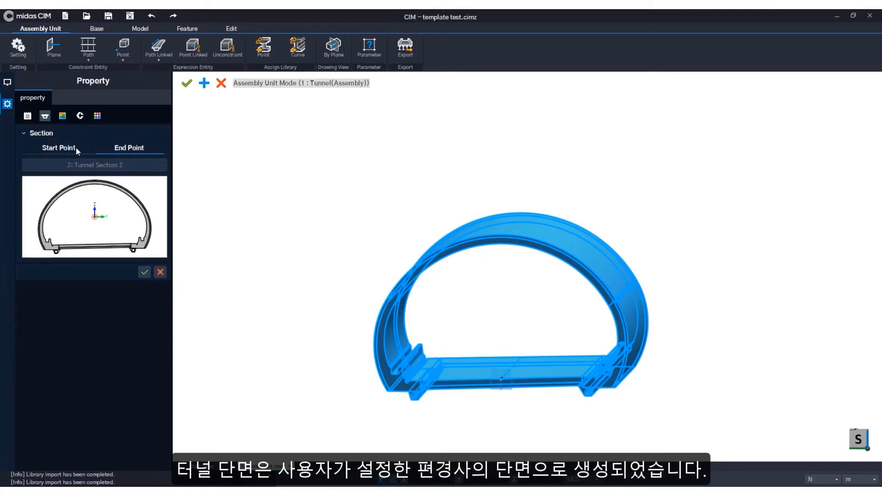
{"action": "left_click", "coordinate": [77, 150]}
{"action": "left_click", "coordinate": [126, 151]}
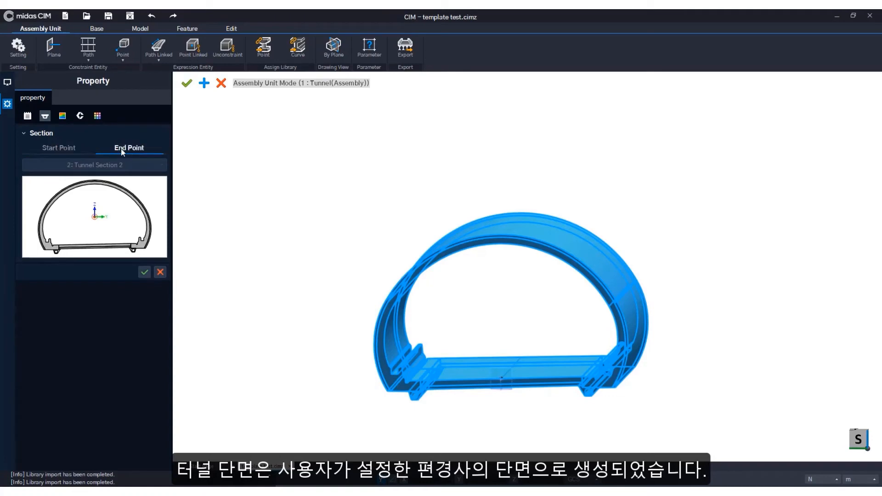
{"action": "left_click", "coordinate": [62, 152]}
{"action": "left_click", "coordinate": [160, 272]}
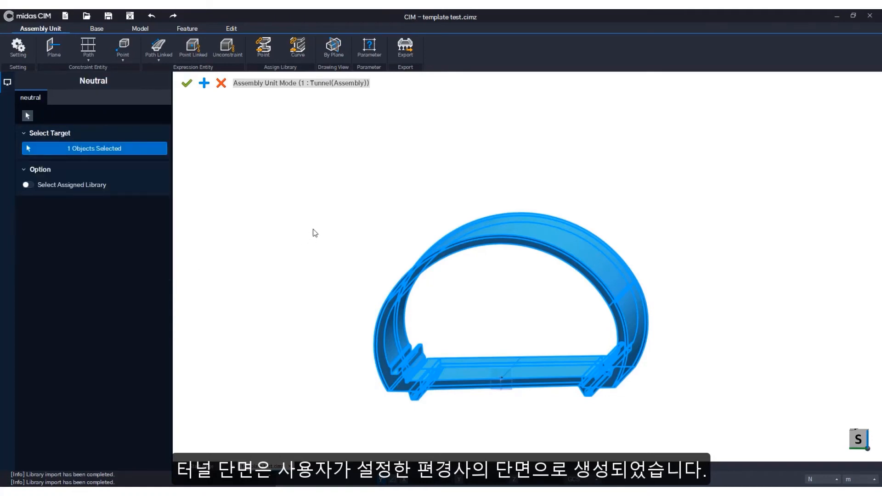
- Show all tunnel parts again, restore the home view and finish editing the Tunnel assembly unit
{"action": "right_click", "coordinate": [313, 230]}
{"action": "left_click", "coordinate": [321, 174]}
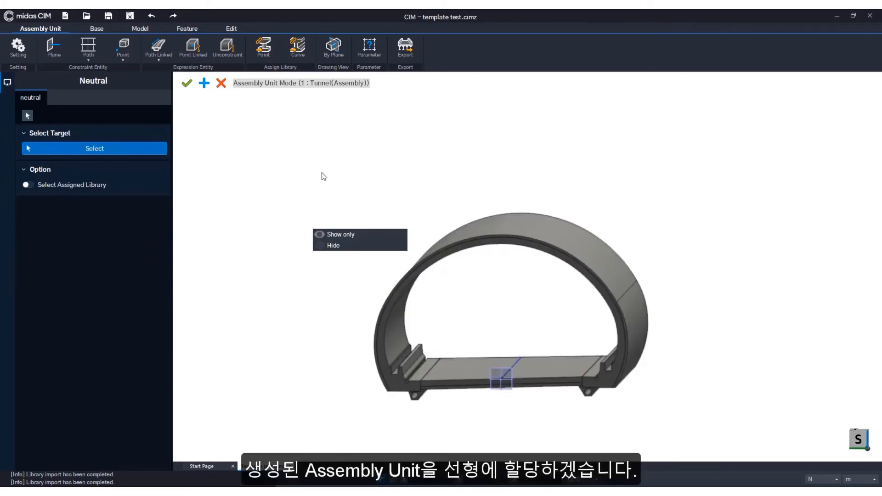
{"action": "right_click", "coordinate": [319, 179]}
{"action": "left_click", "coordinate": [324, 183]}
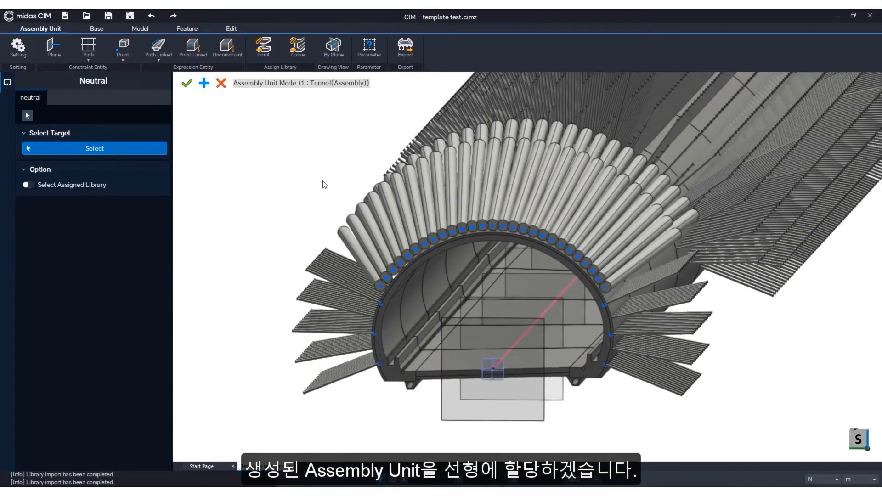
{"action": "right_click", "coordinate": [299, 201]}
{"action": "left_click", "coordinate": [300, 201]}
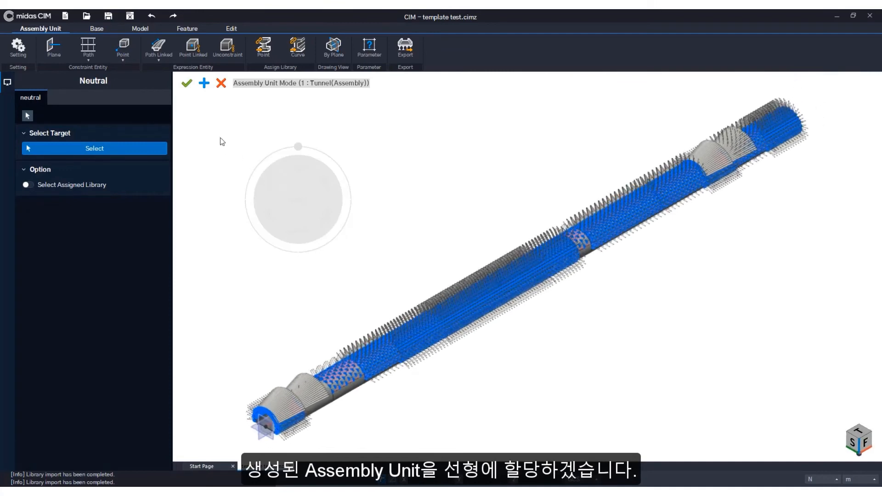
{"action": "left_click", "coordinate": [187, 83]}
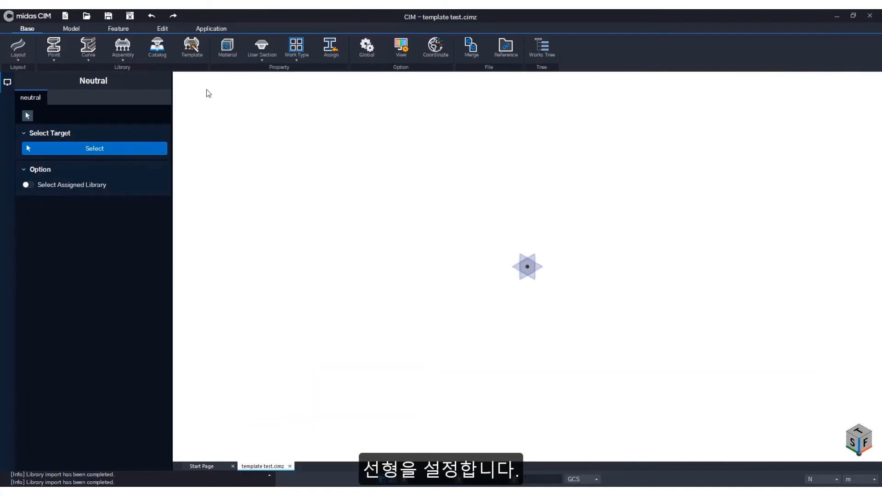
- Start a new layout whose horizontal alignment is an arc with a length of 263 m and a radius of 2500 m
{"action": "left_click", "coordinate": [18, 48]}
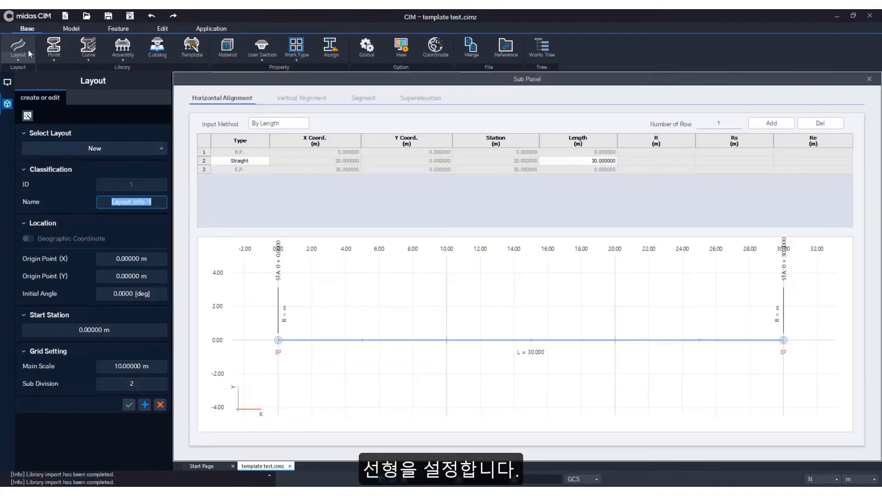
{"action": "left_click", "coordinate": [234, 163]}
{"action": "left_click", "coordinate": [265, 161]}
{"action": "left_click", "coordinate": [239, 175]}
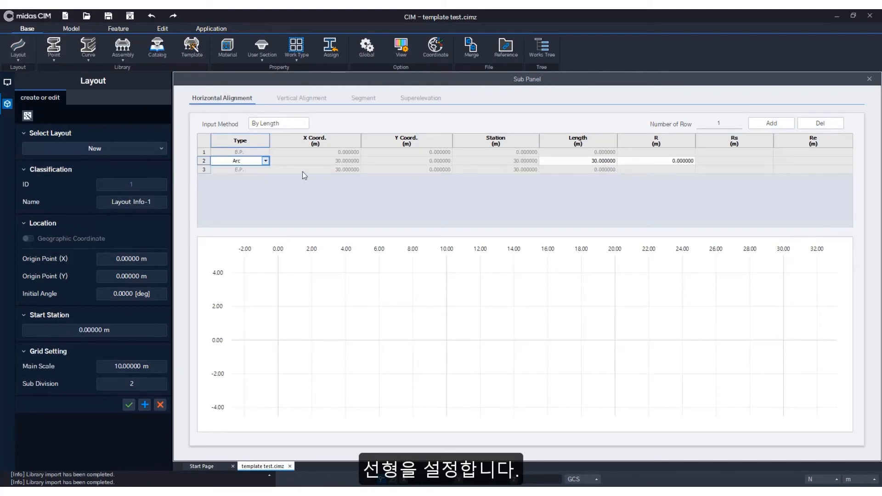
{"action": "double_click", "coordinate": [570, 159]}
{"action": "type", "text": "4"}
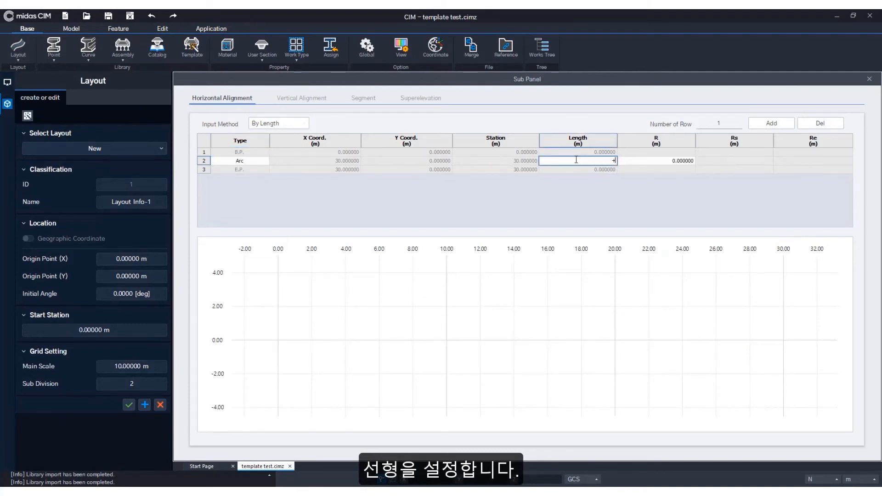
{"action": "type", "text": "63"}
{"action": "key", "text": "Tab"}
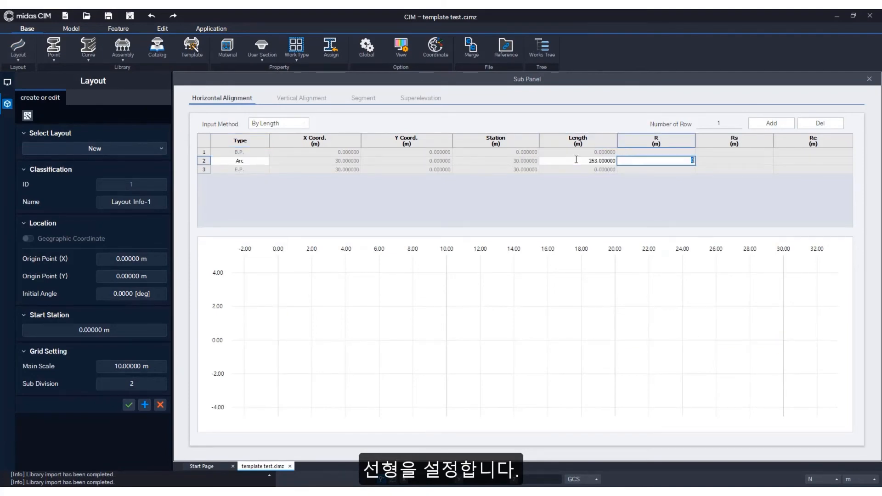
{"action": "key", "text": "Tab"}
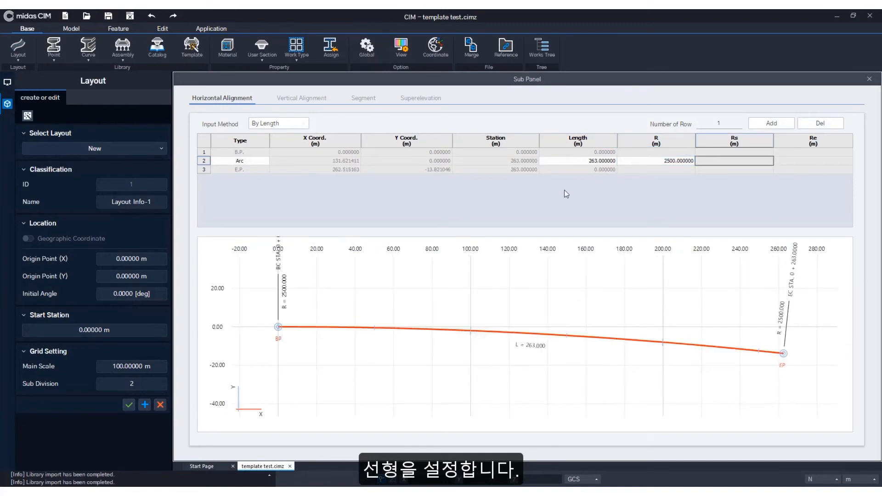
- Set the second vertical alignment point to station 263 m and elevation 5 m, and create the layout
{"action": "left_click", "coordinate": [300, 98]}
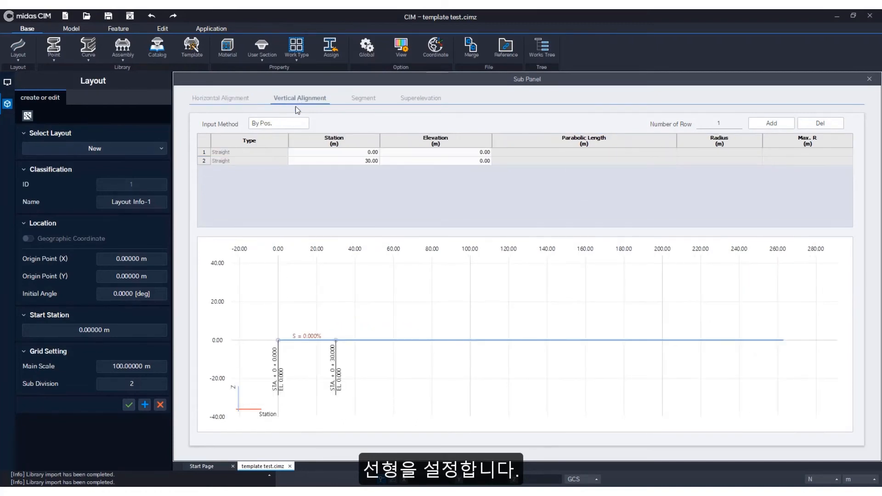
{"action": "left_click", "coordinate": [329, 162]}
{"action": "type", "text": "263"}
{"action": "key", "text": "Tab"}
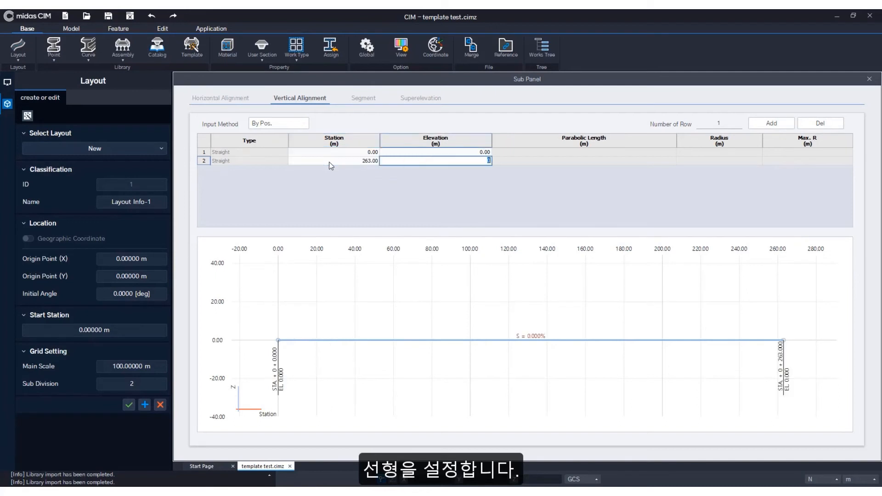
{"action": "type", "text": "5"}
{"action": "key", "text": "Tab"}
{"action": "left_click", "coordinate": [356, 197]}
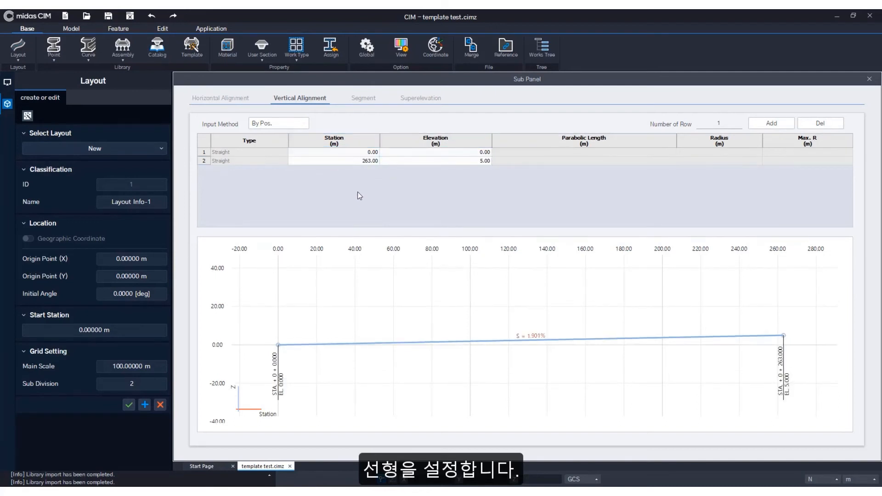
{"action": "left_click", "coordinate": [129, 405]}
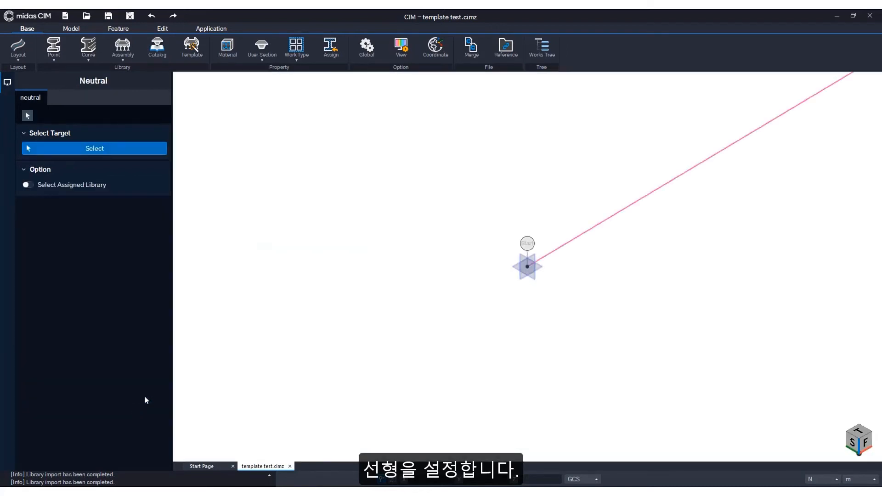
- Assign the Tunnel(Assembly) unit to the new alignment as a single segment, starting from its start point with parallel alignment
{"action": "right_click", "coordinate": [483, 250]}
{"action": "left_click", "coordinate": [482, 253]}
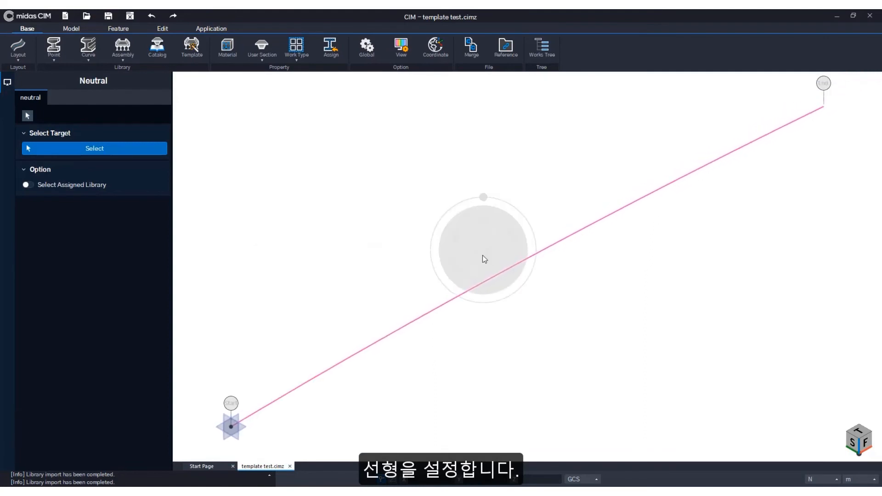
{"action": "left_click", "coordinate": [124, 60]}
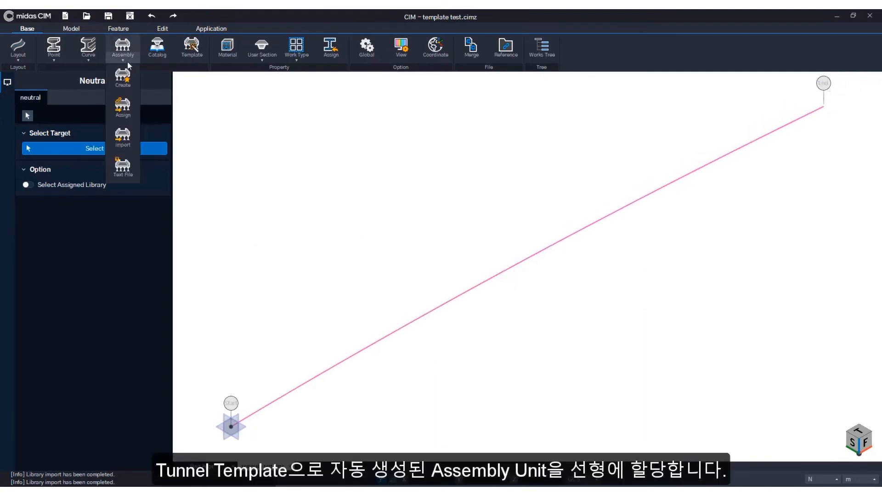
{"action": "left_click", "coordinate": [121, 106]}
{"action": "left_click", "coordinate": [492, 286]}
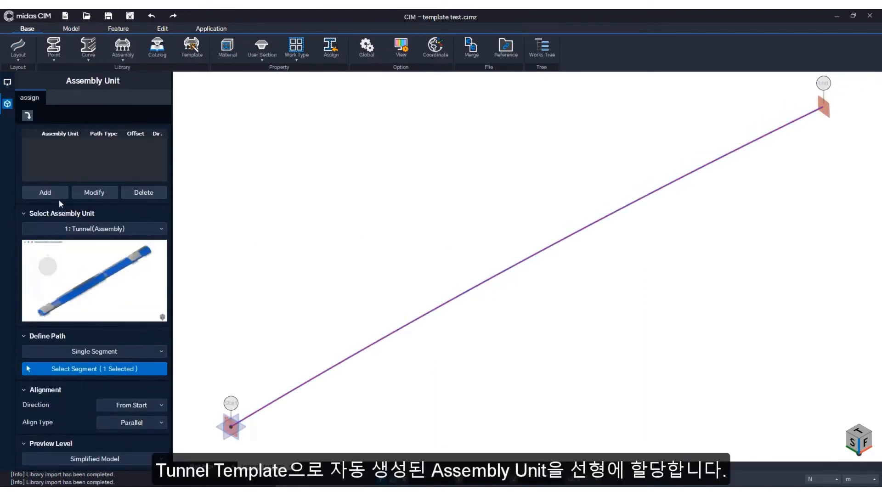
{"action": "left_click", "coordinate": [45, 192]}
{"action": "scroll", "coordinate": [92, 368], "scroll_direction": "down", "scroll_amount": 2}
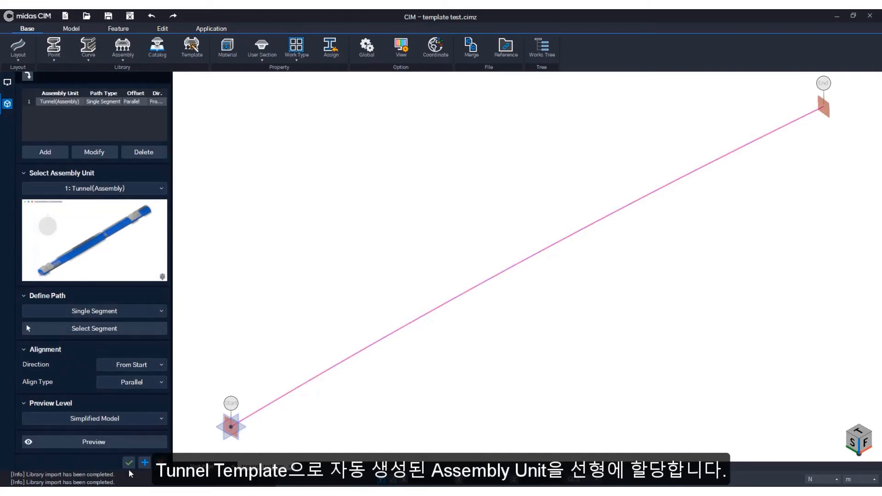
{"action": "left_click", "coordinate": [129, 463]}
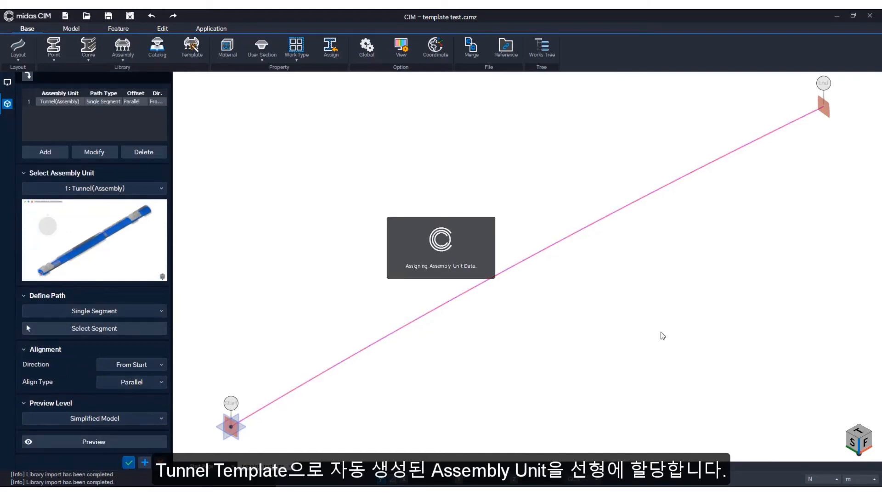
- Check how the assigned tunnel follows the alignment in the top and front views, and return to the home view
{"action": "right_click", "coordinate": [584, 329]}
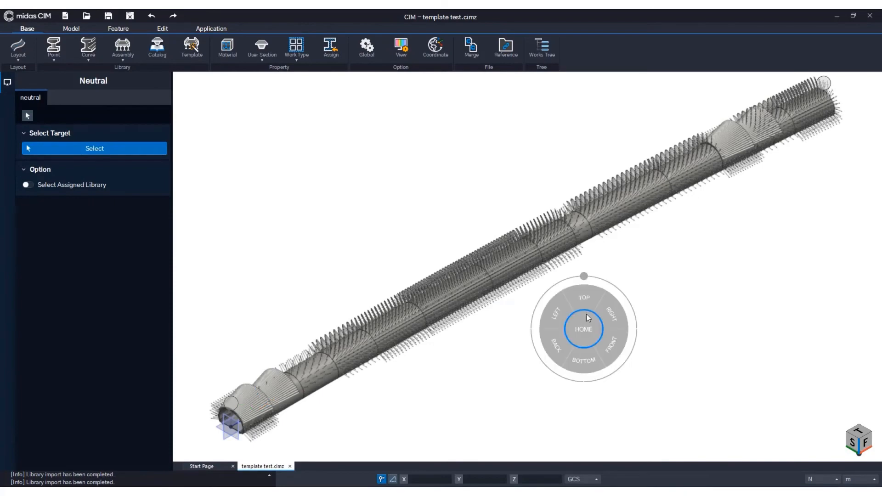
{"action": "left_click", "coordinate": [584, 302]}
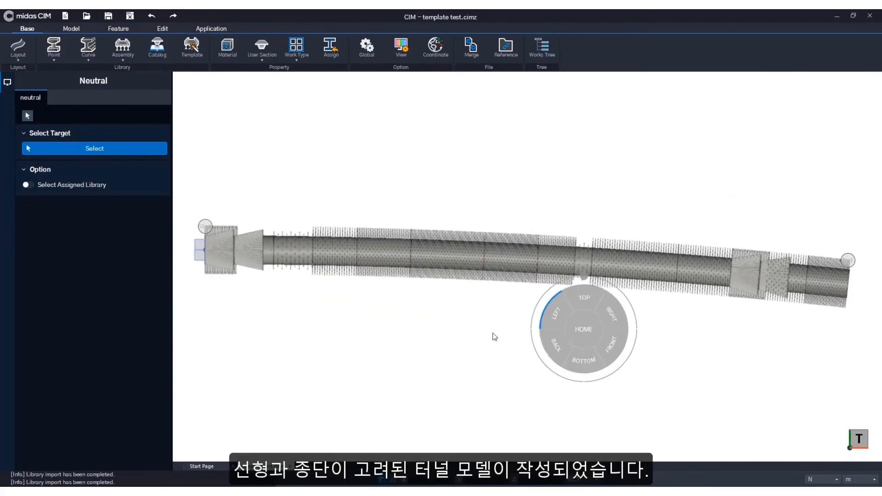
{"action": "right_click", "coordinate": [442, 345]}
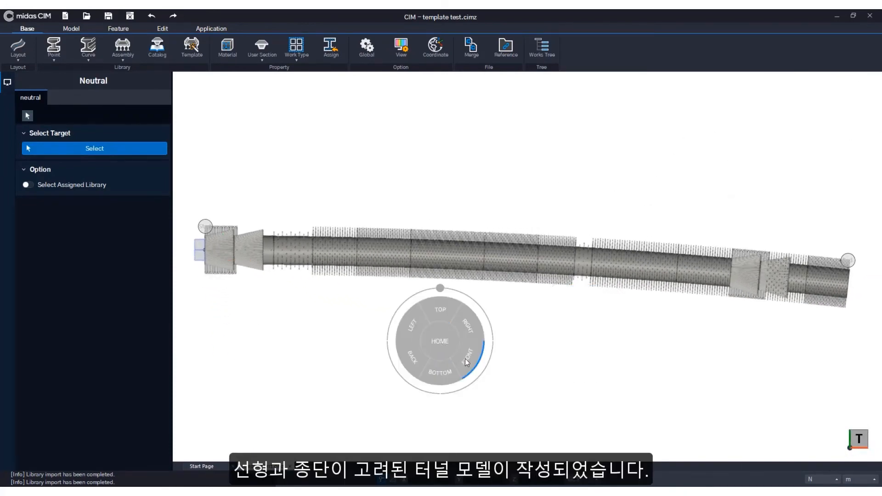
{"action": "left_click", "coordinate": [468, 359]}
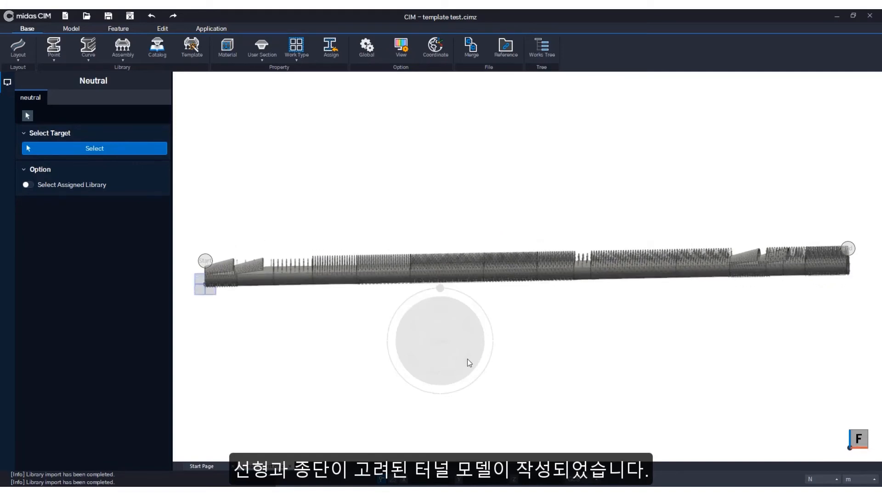
{"action": "middle_click_drag", "start_coordinate": [370, 357], "coordinate": [502, 355]}
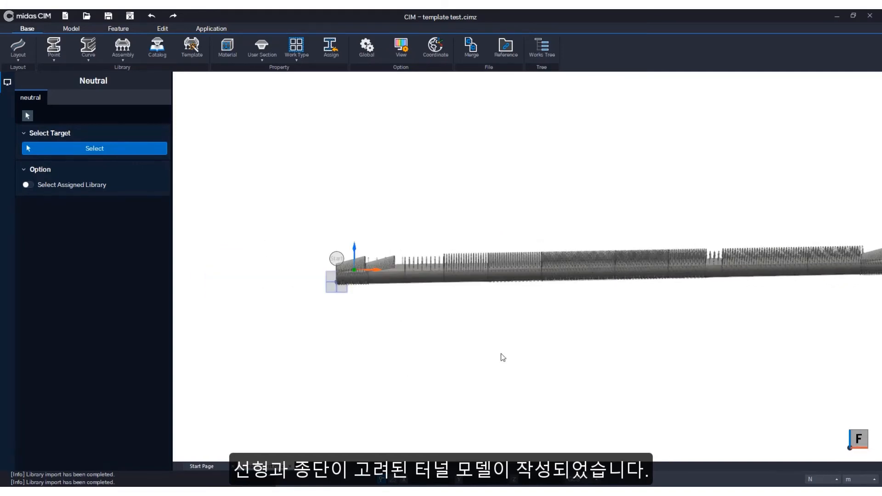
{"action": "right_click", "coordinate": [396, 329]}
{"action": "left_click", "coordinate": [396, 329]}
- Examine the assigned tunnel up close from its start portal onward, including the pipe umbrellas and rock bolts
{"action": "scroll", "coordinate": [263, 416], "scroll_direction": "up", "scroll_amount": 5}
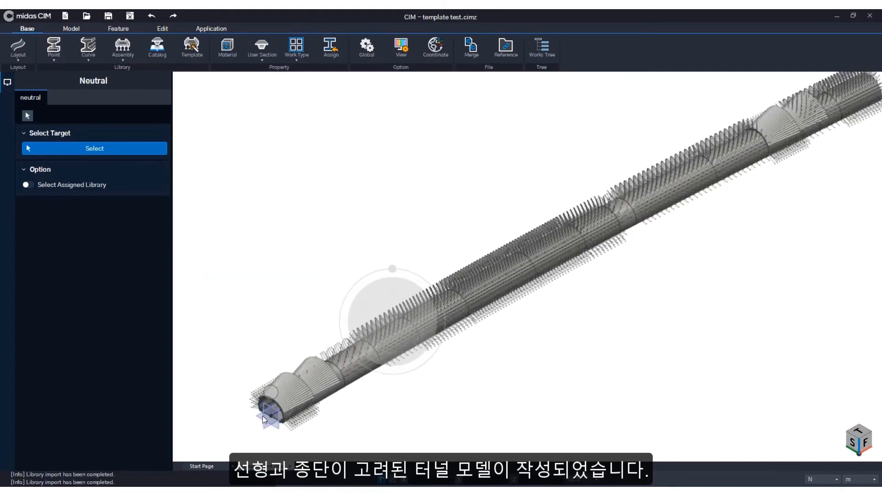
{"action": "scroll", "coordinate": [267, 403], "scroll_direction": "up", "scroll_amount": 2}
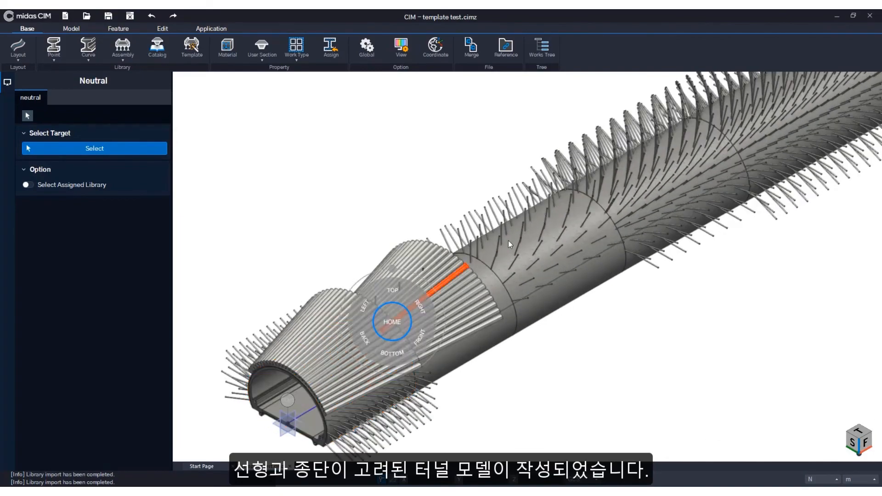
{"action": "middle_click_drag", "start_coordinate": [508, 241], "coordinate": [353, 283]}
{"action": "middle_click_drag", "start_coordinate": [655, 197], "coordinate": [371, 357]}
{"action": "middle_click_drag", "start_coordinate": [639, 225], "coordinate": [331, 394]}
{"action": "middle_click_drag", "start_coordinate": [687, 258], "coordinate": [382, 409]}
{"action": "middle_click_drag", "start_coordinate": [846, 187], "coordinate": [664, 226]}
{"action": "middle_click_drag", "start_coordinate": [598, 271], "coordinate": [616, 234]}
{"action": "scroll", "coordinate": [616, 235], "scroll_direction": "up", "scroll_amount": 5}
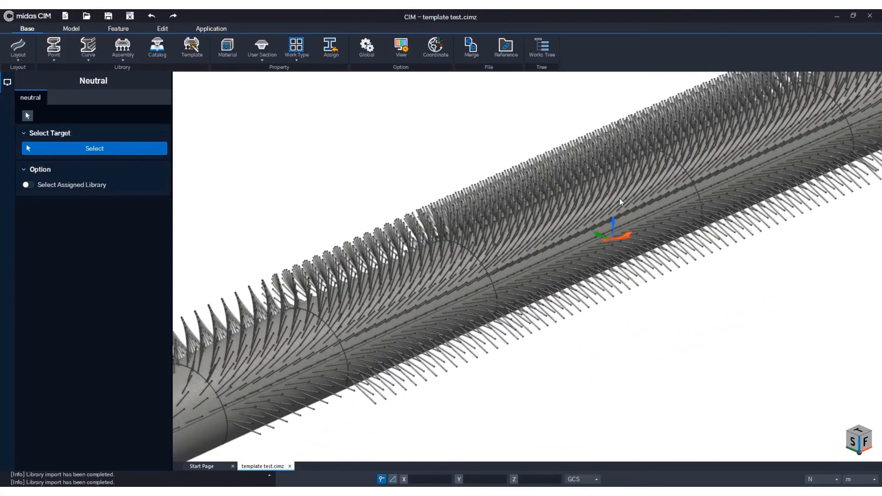
{"action": "scroll", "coordinate": [514, 279], "scroll_direction": "up", "scroll_amount": 5}
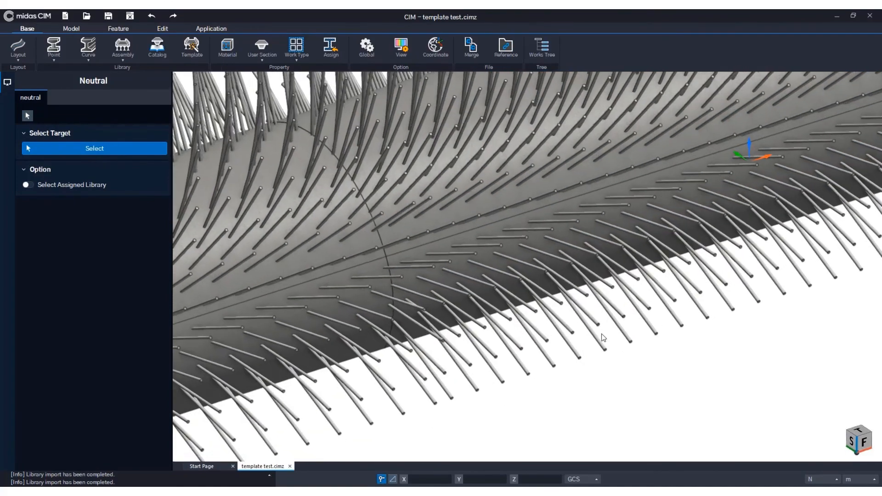
{"action": "middle_click_drag", "start_coordinate": [603, 338], "coordinate": [538, 289], "text": "ctrl"}
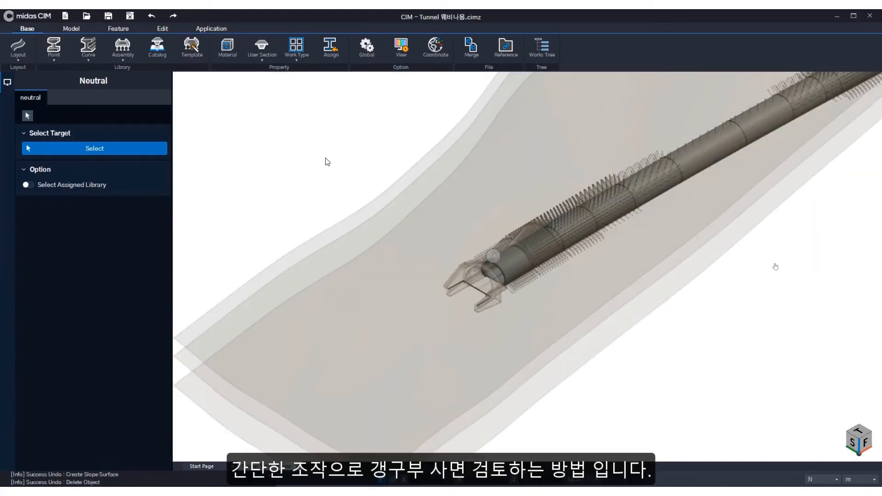
- Start creating a slope surface and make its filling profile start the slope from the first row
{"action": "left_click", "coordinate": [69, 28]}
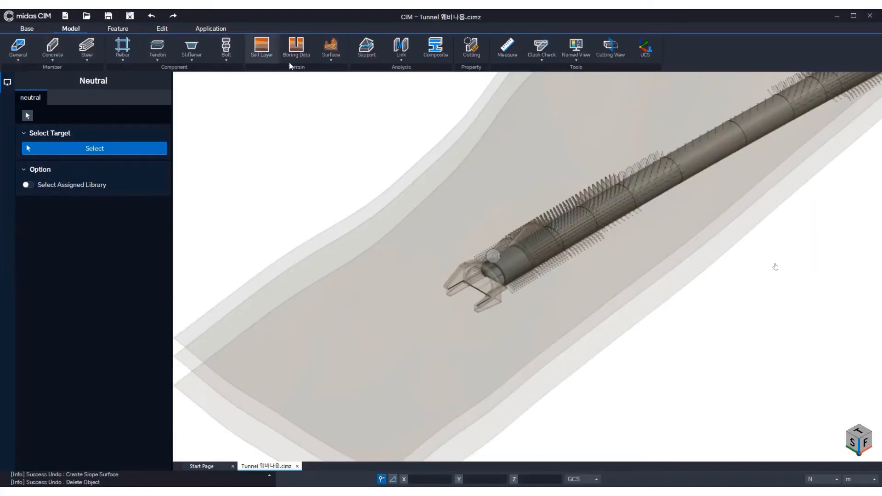
{"action": "left_click", "coordinate": [331, 48]}
{"action": "left_click", "coordinate": [342, 137]}
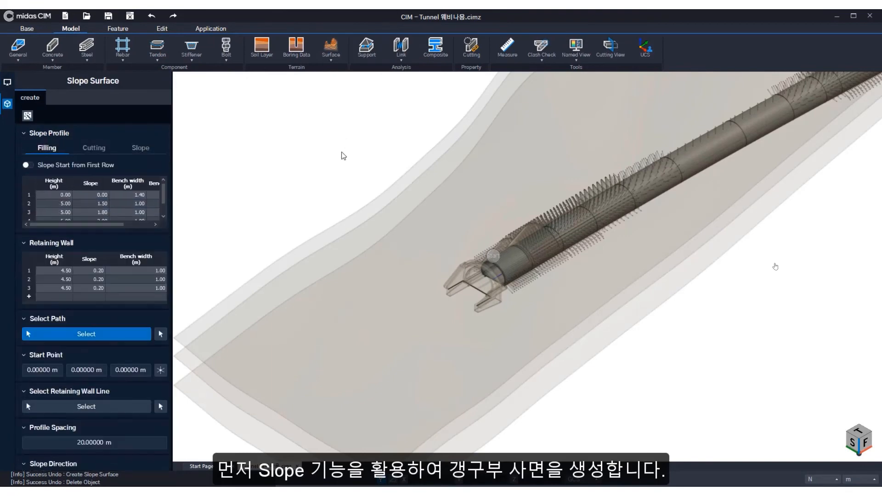
{"action": "left_click", "coordinate": [45, 166]}
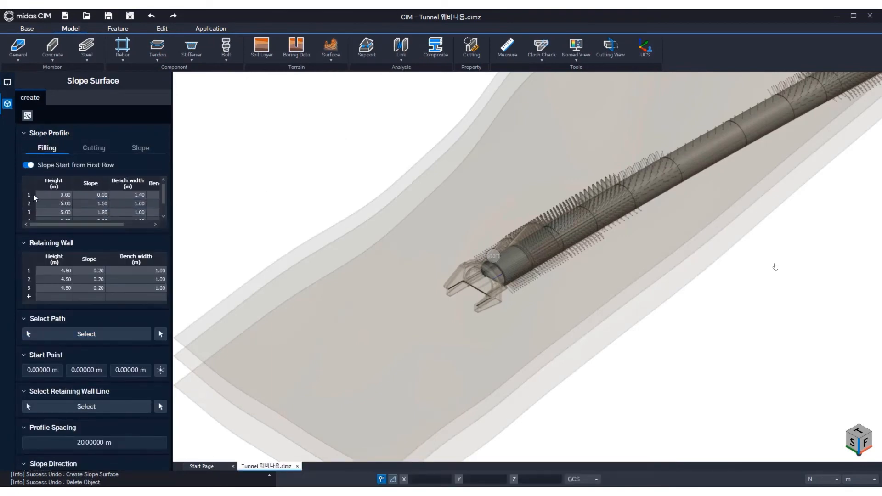
- Make the cutting profile start the slope from the first row and delete its zero-height first row
{"action": "left_click", "coordinate": [94, 147]}
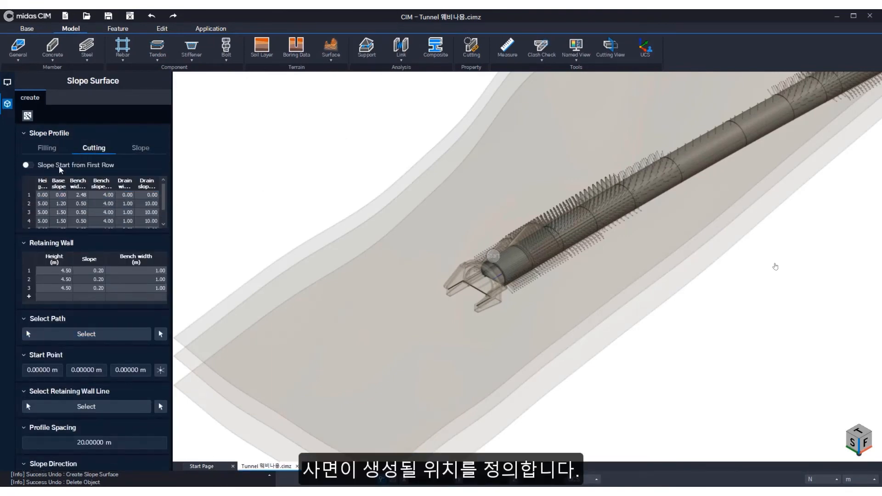
{"action": "left_click", "coordinate": [50, 166]}
{"action": "left_click", "coordinate": [29, 195]}
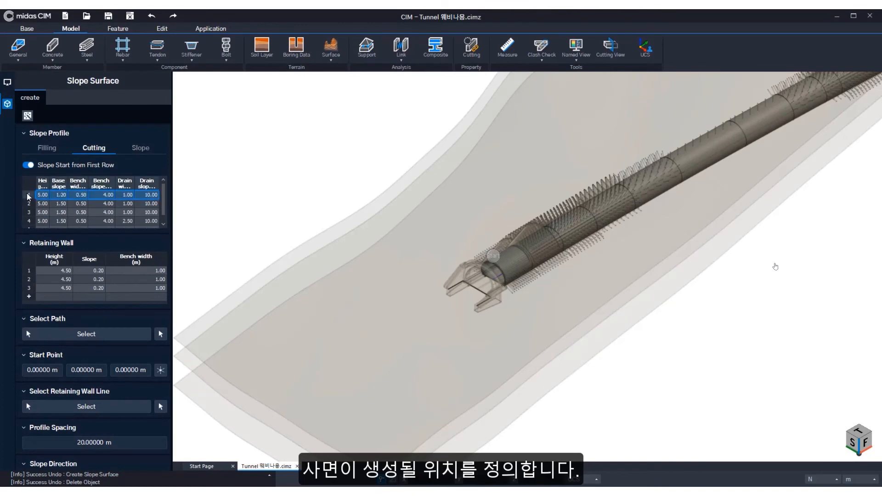
- Select the three connected base lines of the tunnel portal as the slope surface's path
{"action": "left_click", "coordinate": [113, 334]}
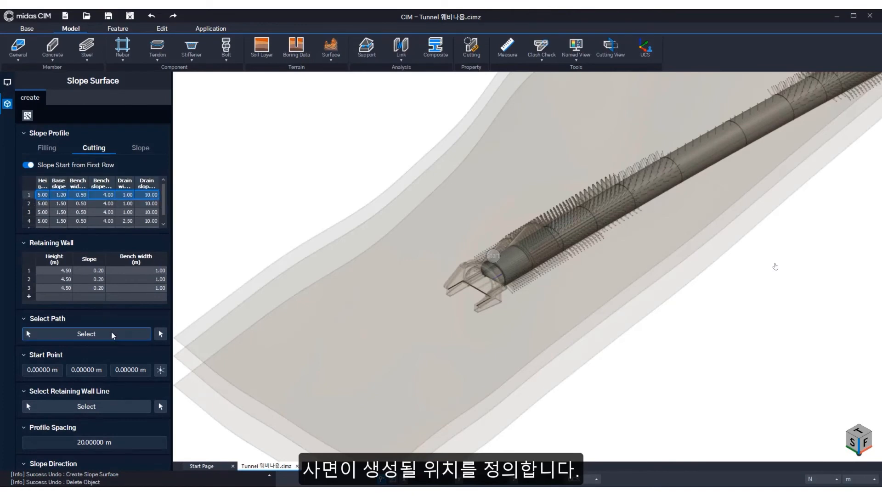
{"action": "scroll", "coordinate": [454, 272], "scroll_direction": "up", "scroll_amount": 3}
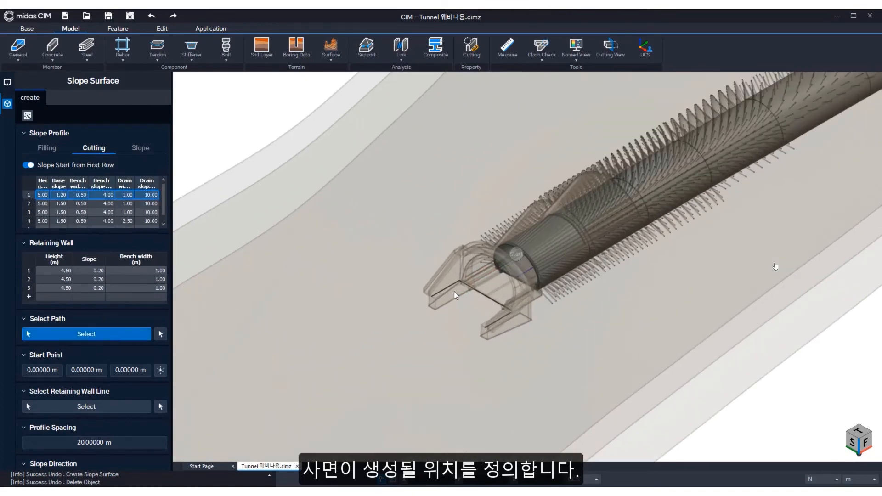
{"action": "left_click", "coordinate": [450, 292]}
{"action": "left_click", "coordinate": [487, 296]}
{"action": "scroll", "coordinate": [501, 323], "scroll_direction": "up", "scroll_amount": 4}
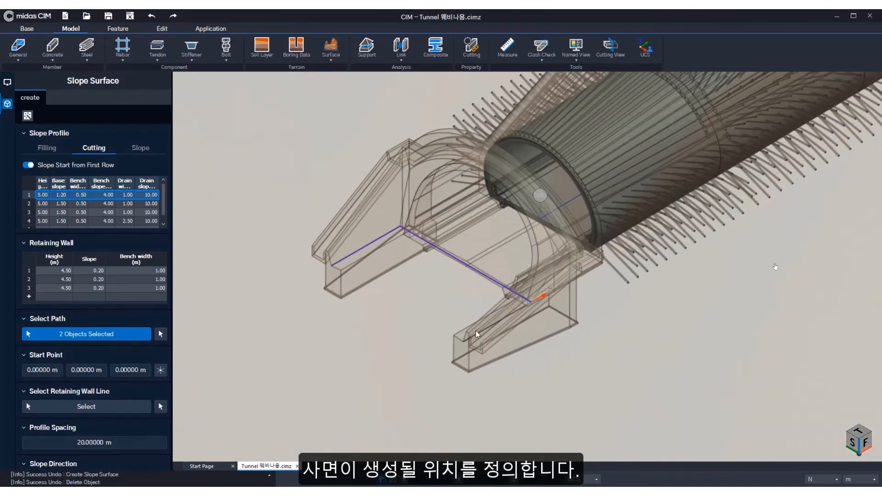
{"action": "left_click", "coordinate": [483, 338]}
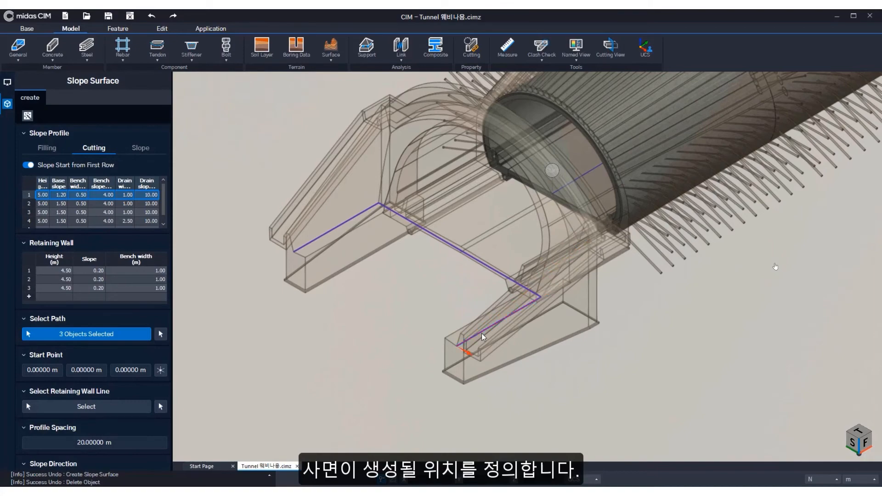
- Select the terrain's ground surface and the two soil layers below it as the slope's reference objects
{"action": "scroll", "coordinate": [484, 337], "scroll_direction": "down", "scroll_amount": 3}
{"action": "scroll", "coordinate": [485, 332], "scroll_direction": "down", "scroll_amount": 5}
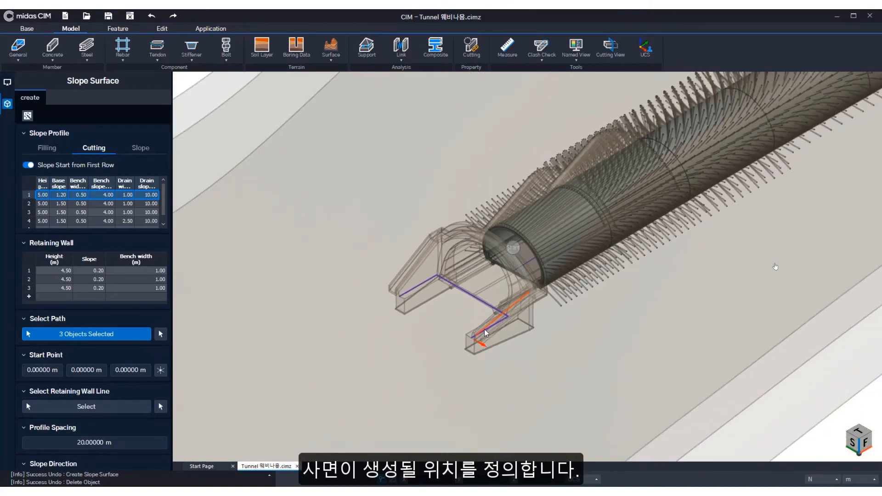
{"action": "scroll", "coordinate": [491, 332], "scroll_direction": "down", "scroll_amount": 3}
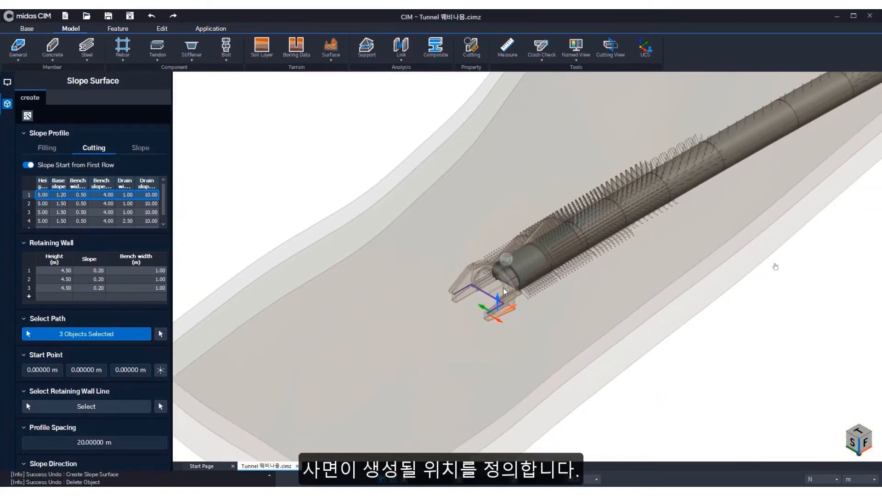
{"action": "scroll", "coordinate": [120, 412], "scroll_direction": "down", "scroll_amount": 1}
{"action": "scroll", "coordinate": [122, 409], "scroll_direction": "down", "scroll_amount": 4}
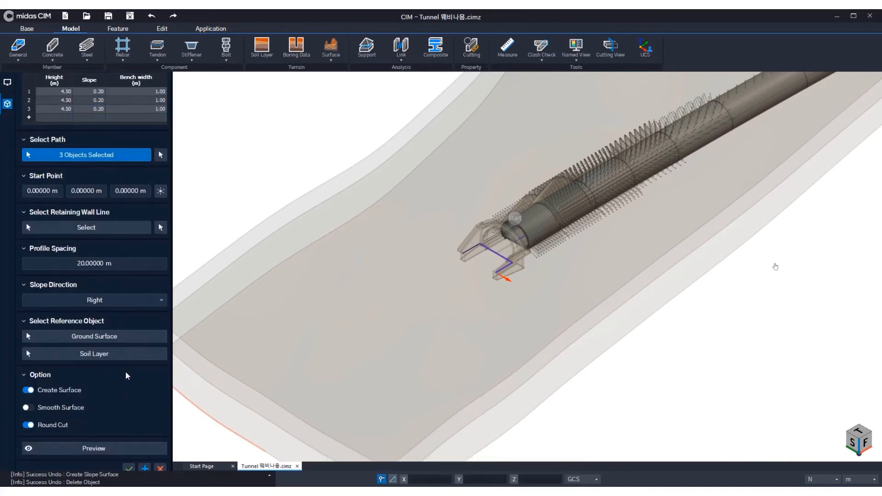
{"action": "left_click", "coordinate": [129, 337]}
{"action": "left_click", "coordinate": [266, 320]}
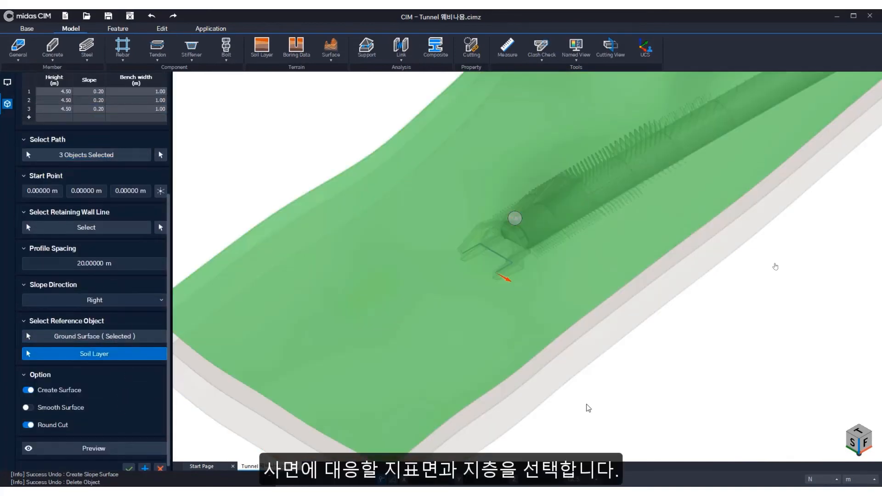
{"action": "left_click_drag", "start_coordinate": [589, 405], "coordinate": [546, 359]}
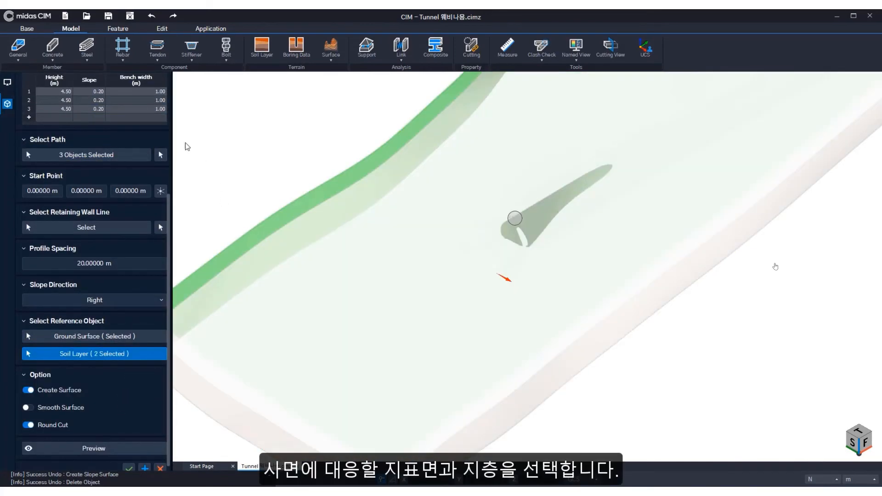
- Set the slope values of the Tunnel soil layers to 0.7 for Sand and 0.5 for Weathered
{"action": "scroll", "coordinate": [130, 123], "scroll_direction": "up", "scroll_amount": 4}
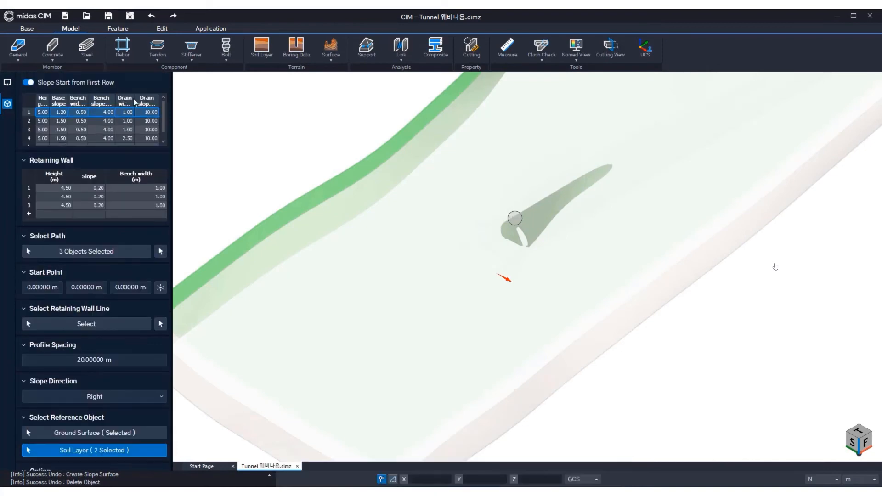
{"action": "scroll", "coordinate": [157, 176], "scroll_direction": "up", "scroll_amount": 1}
{"action": "left_click", "coordinate": [141, 106]}
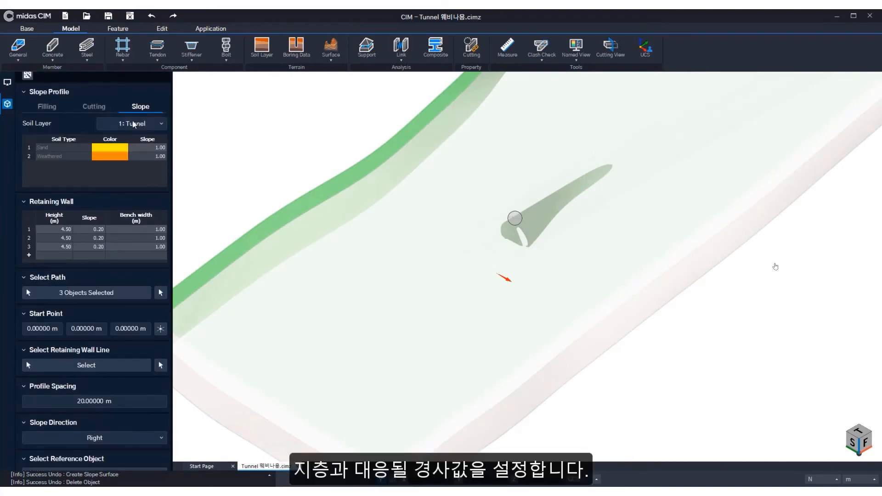
{"action": "double_click", "coordinate": [150, 157]}
{"action": "type", "text": "0.5"}
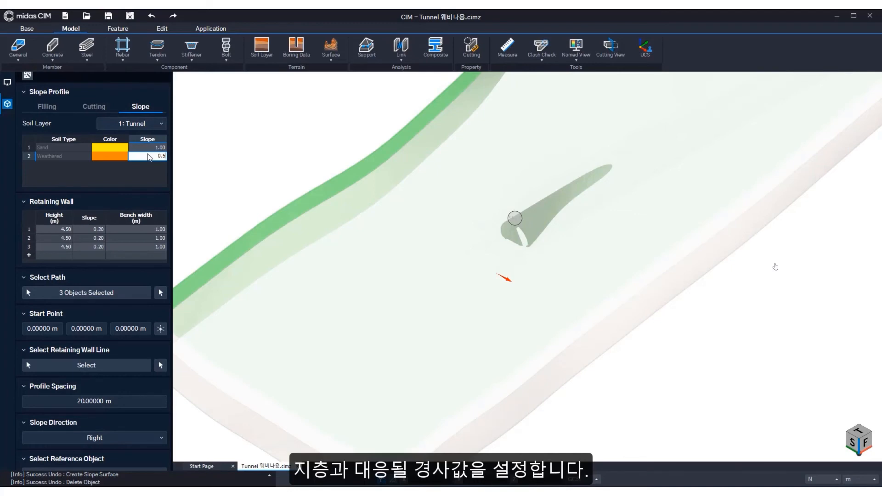
{"action": "key", "text": "Up"}
{"action": "type", "text": "0.7"}
{"action": "key", "text": "Return"}
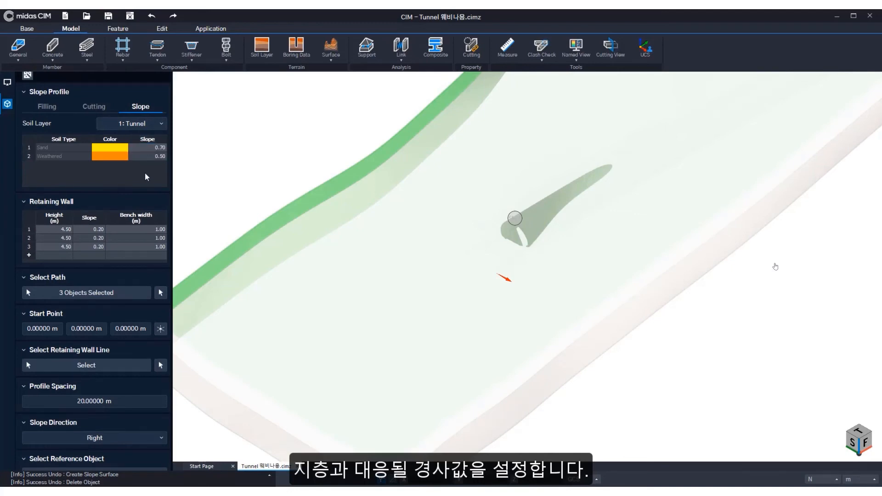
- Create the slope surface at the portal with these settings and close the command
{"action": "scroll", "coordinate": [131, 235], "scroll_direction": "down", "scroll_amount": 3}
{"action": "scroll", "coordinate": [133, 294], "scroll_direction": "down", "scroll_amount": 1}
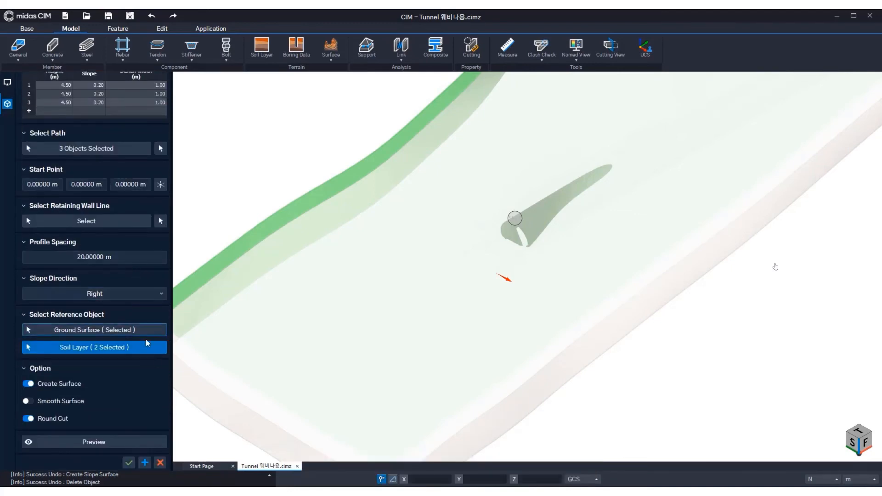
{"action": "left_click", "coordinate": [145, 462]}
{"action": "left_click", "coordinate": [160, 463]}
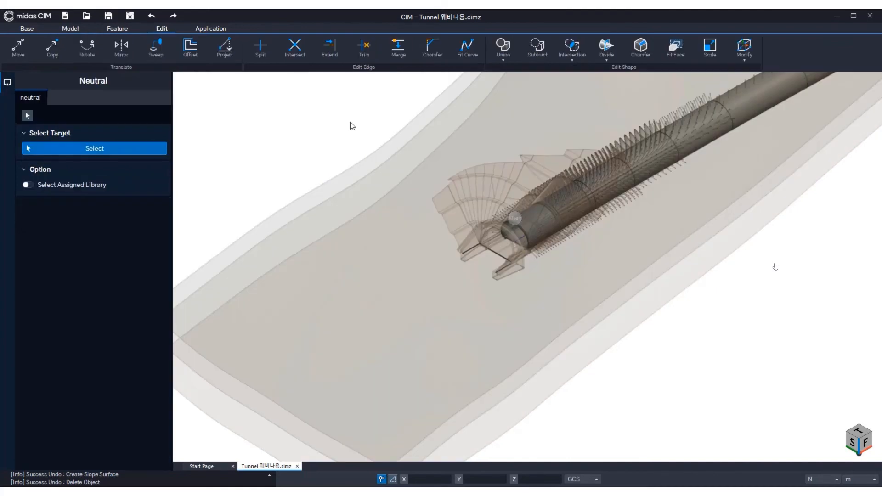
- Reset the view options to their initial state and apply them
{"action": "left_click", "coordinate": [28, 29]}
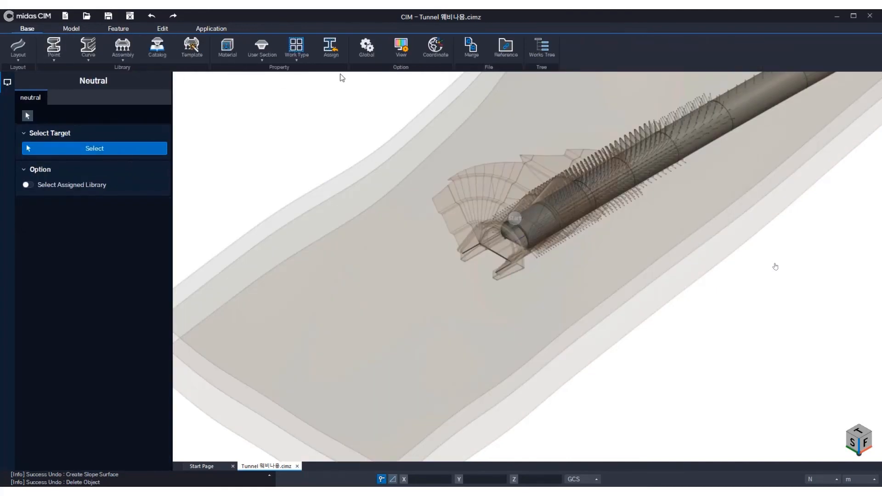
{"action": "left_click", "coordinate": [400, 48]}
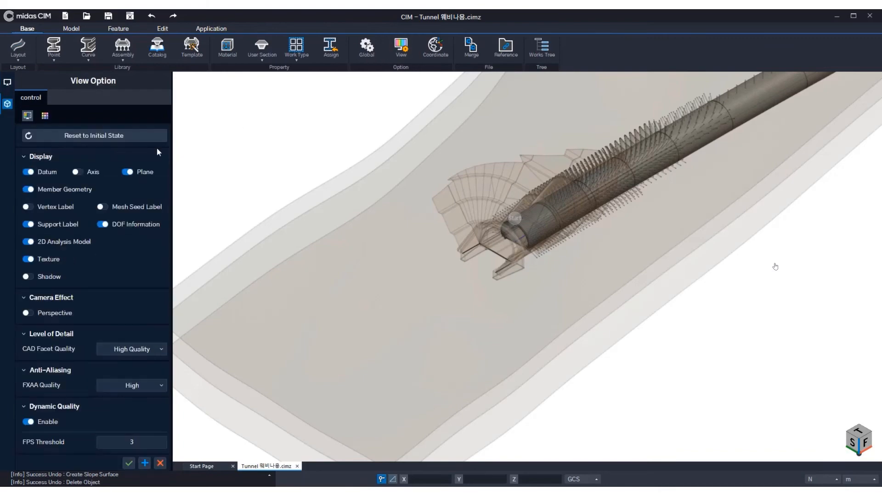
{"action": "left_click", "coordinate": [101, 138]}
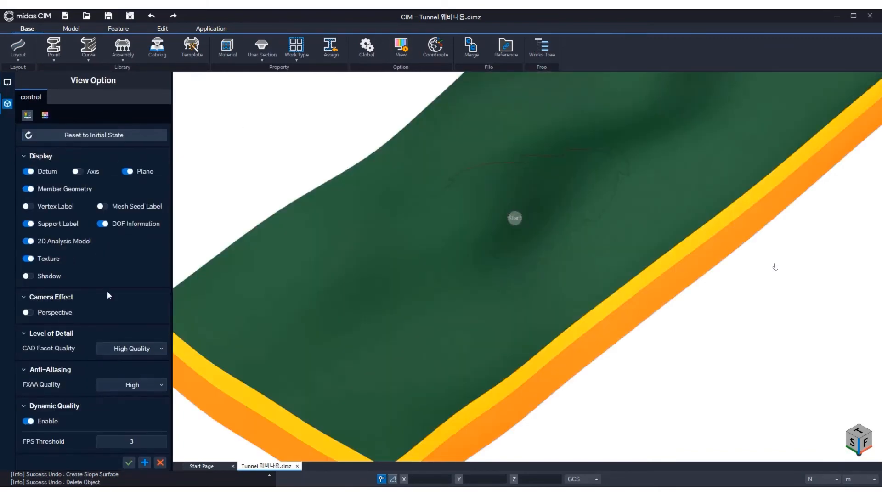
{"action": "left_click", "coordinate": [129, 463]}
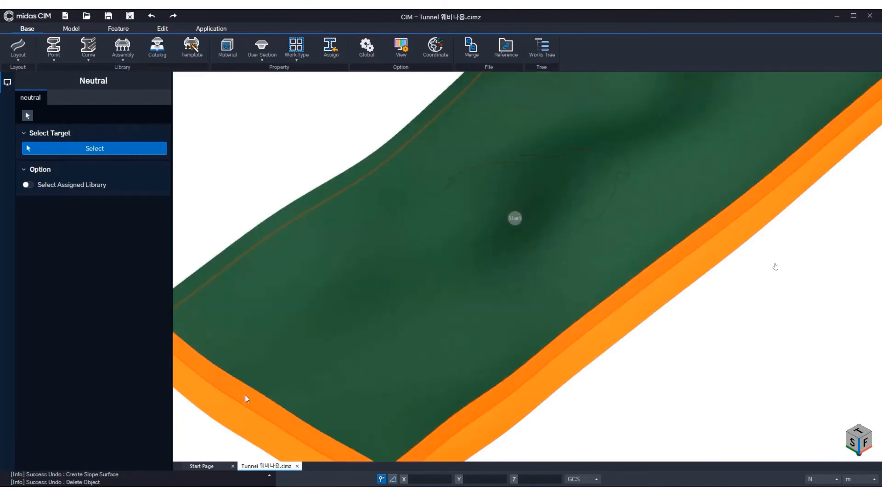
- Select the terrain's ground surface and soil layers and hide them to isolate the portal slope and tunnel
{"action": "left_click", "coordinate": [244, 396]}
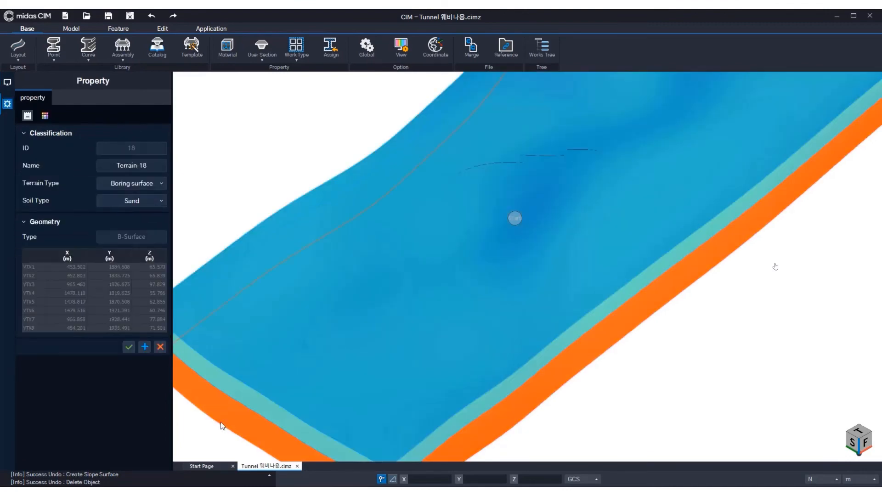
{"action": "right_click", "coordinate": [231, 196]}
{"action": "left_click", "coordinate": [243, 211]}
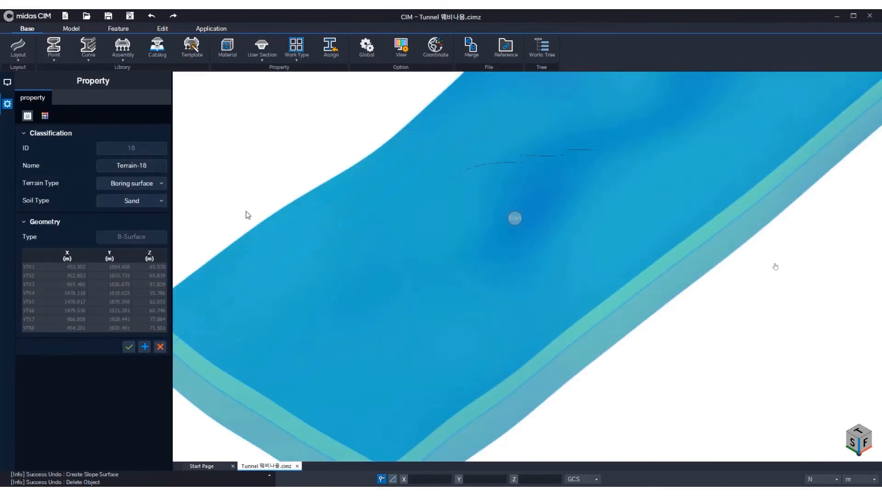
{"action": "scroll", "coordinate": [478, 258], "scroll_direction": "up", "scroll_amount": 3}
{"action": "middle_click_drag", "start_coordinate": [614, 195], "coordinate": [784, 203]}
{"action": "middle_click_drag", "start_coordinate": [863, 187], "coordinate": [821, 225]}
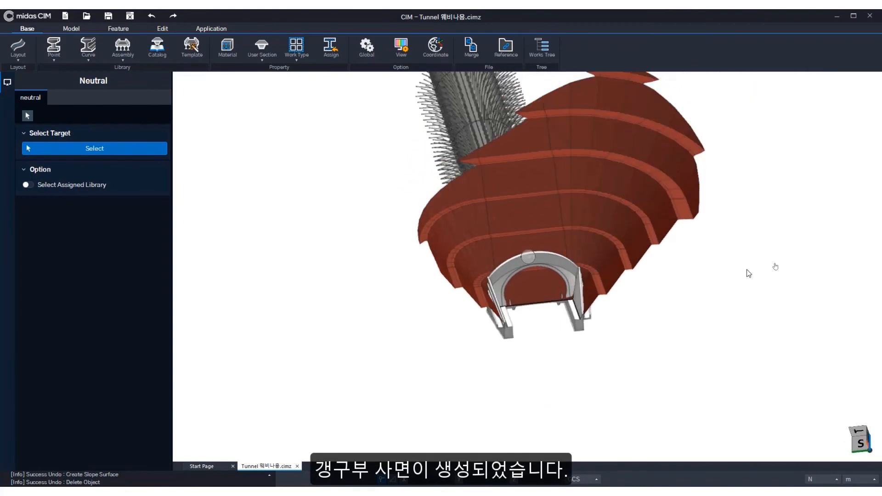
{"action": "middle_click_drag", "start_coordinate": [748, 272], "coordinate": [690, 296]}
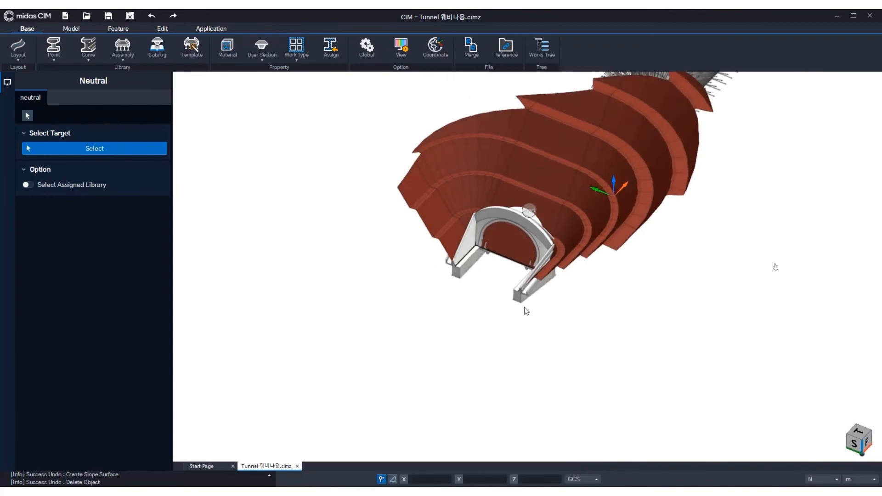
{"action": "middle_click_drag", "start_coordinate": [526, 309], "coordinate": [512, 282]}
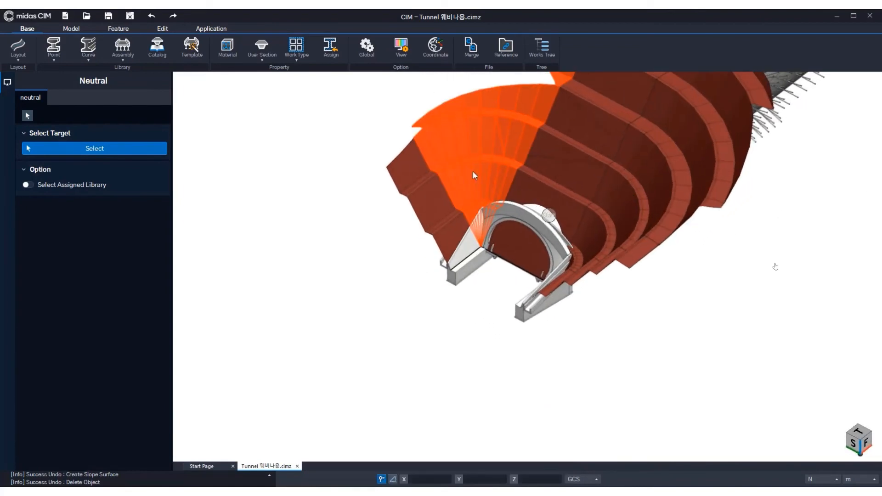
{"action": "middle_click_drag", "start_coordinate": [473, 172], "coordinate": [354, 171]}
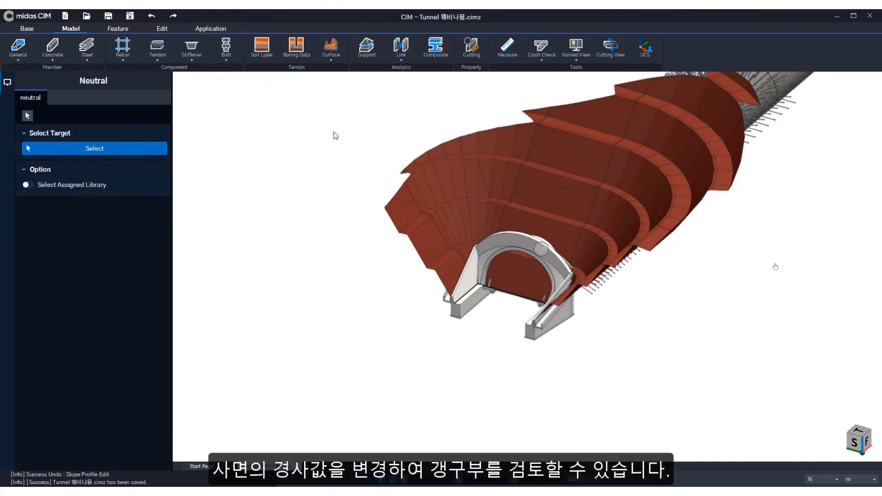
- Edit the slope profile between the portal's left fan and middle panel, setting the Sand and Weathered slopes to 1.00, and apply it
{"action": "left_click", "coordinate": [331, 52]}
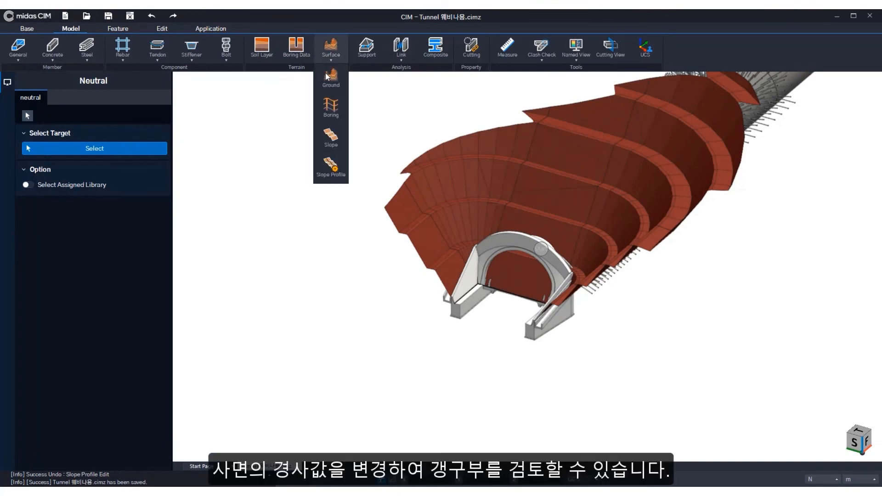
{"action": "left_click", "coordinate": [333, 161]}
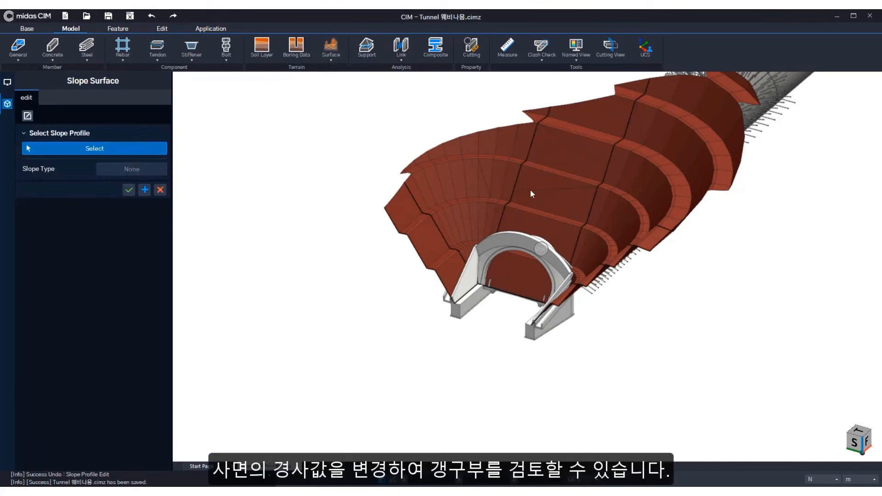
{"action": "left_click", "coordinate": [513, 180]}
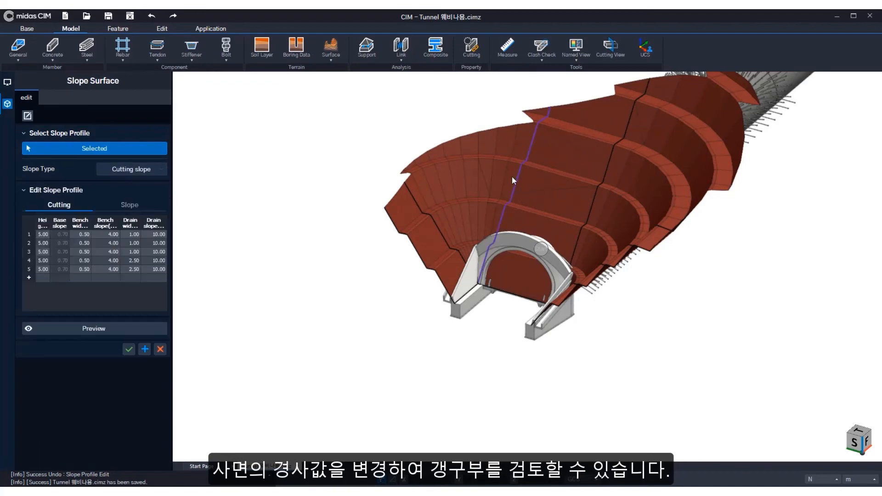
{"action": "left_click", "coordinate": [114, 209]}
{"action": "left_click", "coordinate": [125, 230]}
{"action": "type", "text": "1"}
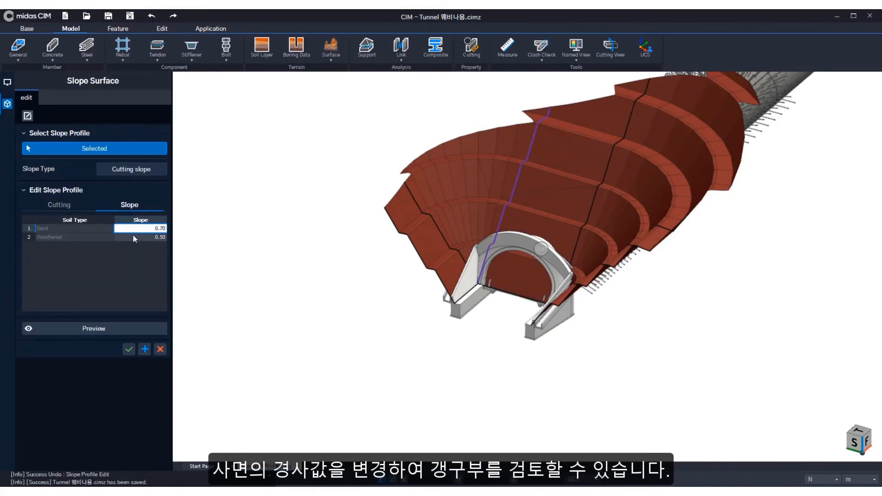
{"action": "left_click", "coordinate": [138, 237]}
{"action": "type", "text": "1."}
{"action": "left_click", "coordinate": [145, 266]}
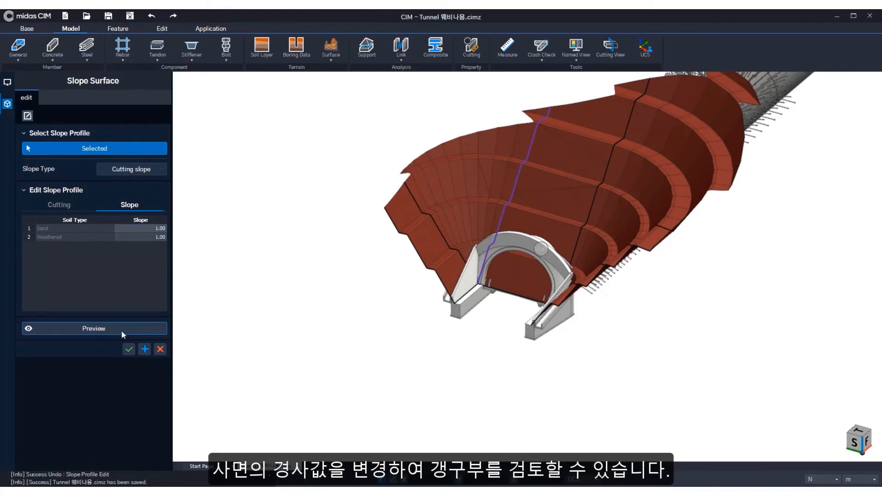
{"action": "left_click", "coordinate": [122, 330]}
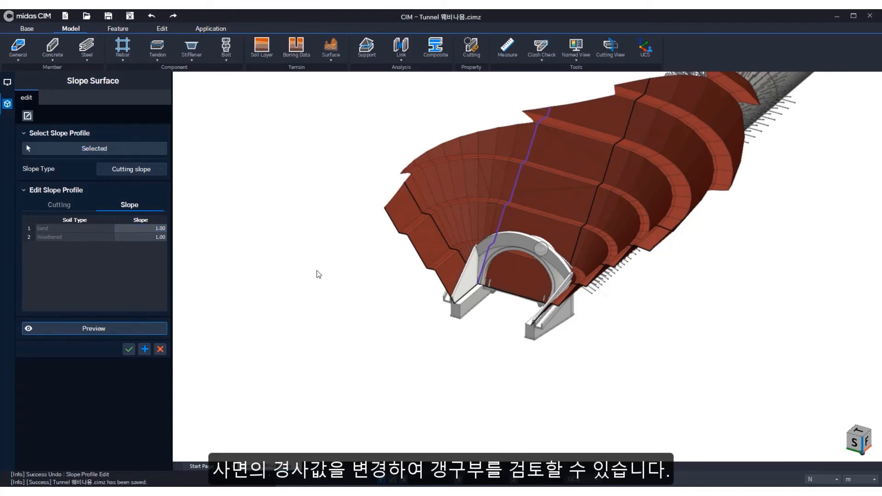
{"action": "middle_click_drag", "start_coordinate": [359, 254], "coordinate": [313, 338]}
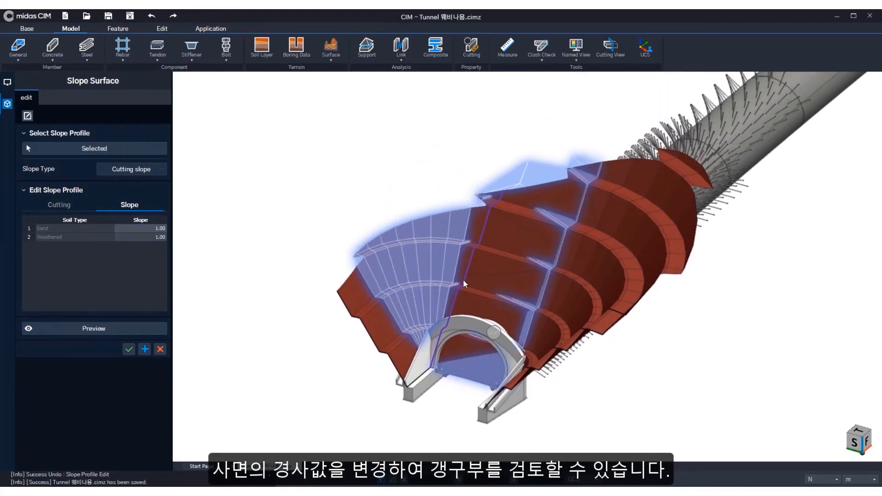
{"action": "middle_click_drag", "start_coordinate": [508, 273], "coordinate": [536, 278]}
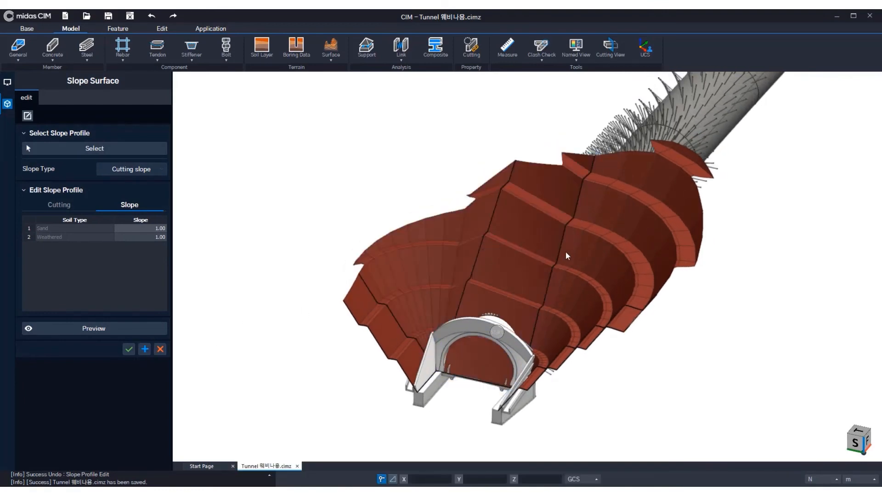
- Set the Sand and Weathered slopes of the profile between the middle panel and right fan to 1.00 and apply them
{"action": "left_click", "coordinate": [152, 149]}
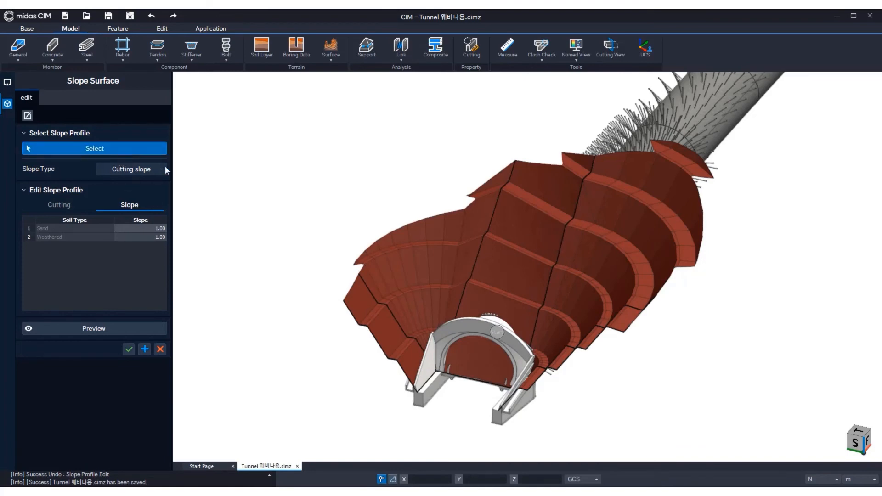
{"action": "left_click", "coordinate": [555, 292]}
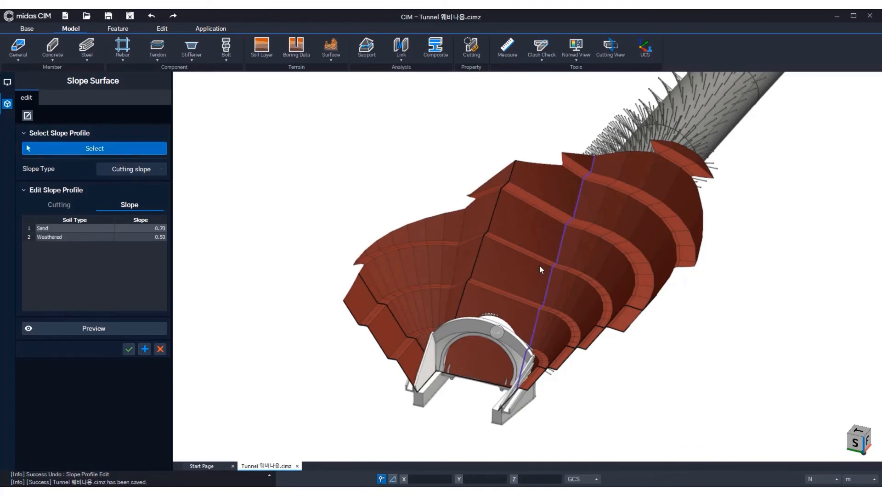
{"action": "left_click", "coordinate": [135, 225]}
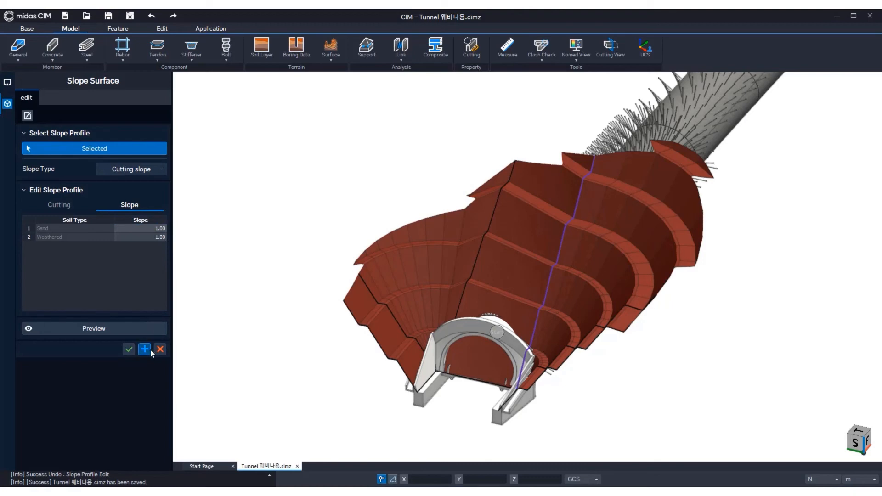
{"action": "right_click", "coordinate": [553, 245]}
{"action": "middle_click_drag", "start_coordinate": [573, 253], "coordinate": [720, 287]}
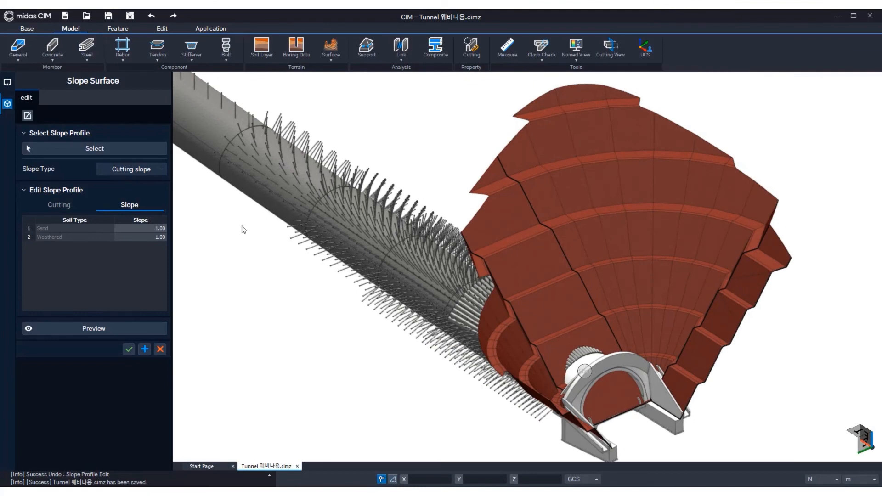
- Set the Sand and Weathered slopes to 1.00 for the profile between the right fan and right wing panel, apply, and close the command
{"action": "left_click", "coordinate": [117, 149]}
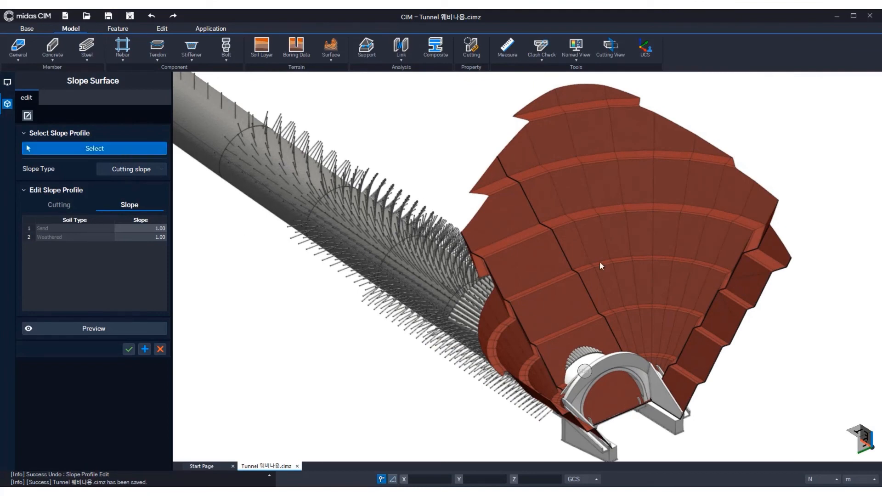
{"action": "left_click", "coordinate": [713, 296]}
{"action": "left_click", "coordinate": [135, 228]}
{"action": "type", "text": "1"}
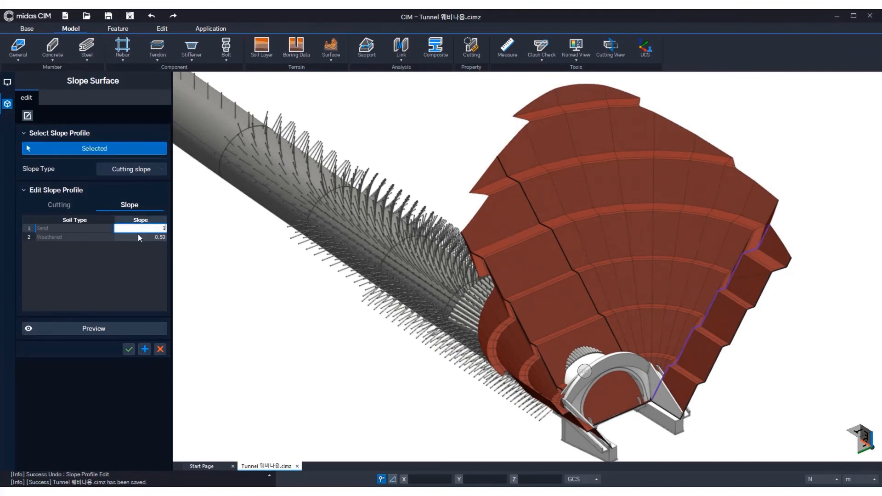
{"action": "left_click", "coordinate": [138, 235]}
{"action": "type", "text": "1"}
{"action": "key", "text": "Return"}
{"action": "left_click", "coordinate": [122, 330]}
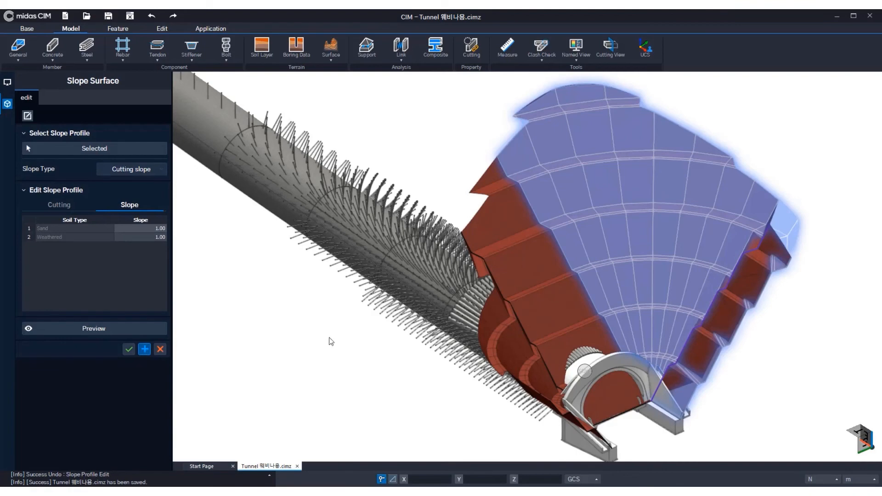
{"action": "key", "text": "Escape"}
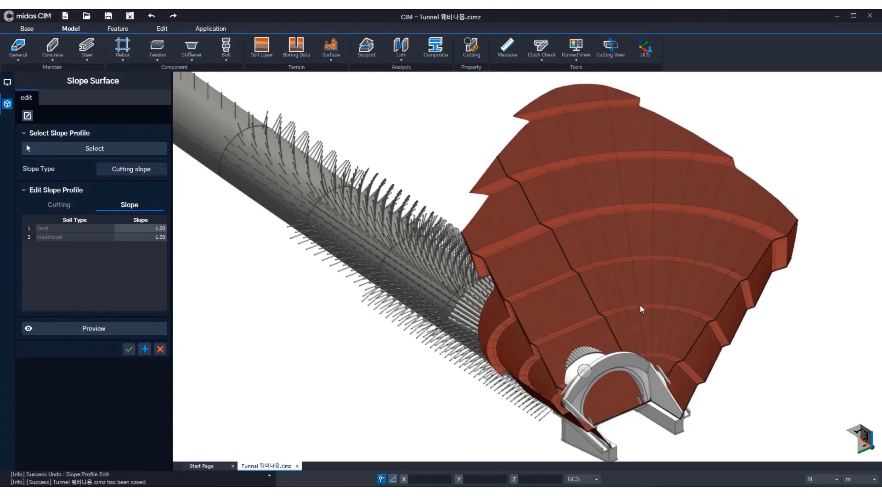
{"action": "middle_click_drag", "start_coordinate": [671, 316], "coordinate": [457, 317]}
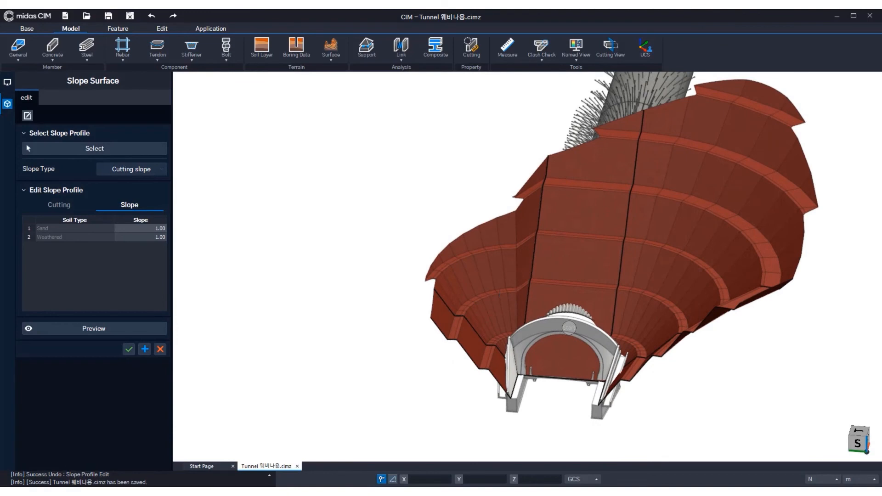
{"action": "middle_click_drag", "start_coordinate": [631, 308], "coordinate": [675, 316]}
{"action": "left_click", "coordinate": [161, 350]}
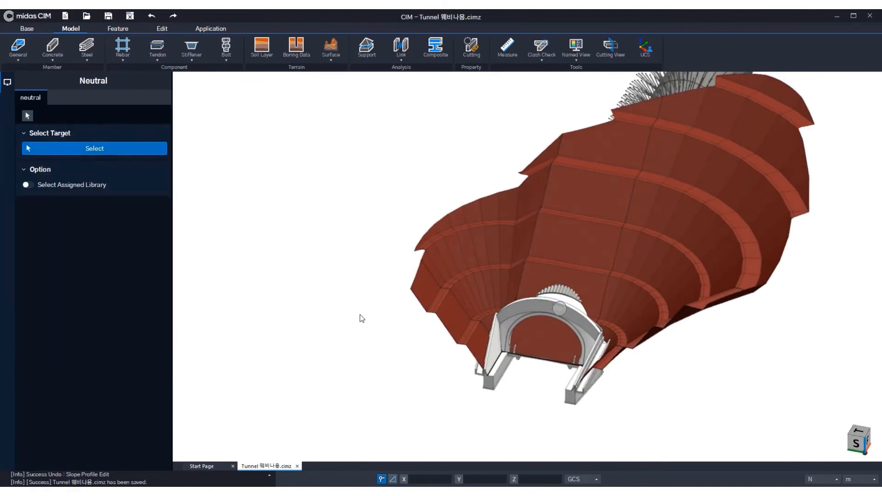
- Undo the slope profile edits on the portal slope
{"action": "key", "text": "ctrl+z"}
{"action": "key", "text": "ctrl+z"}
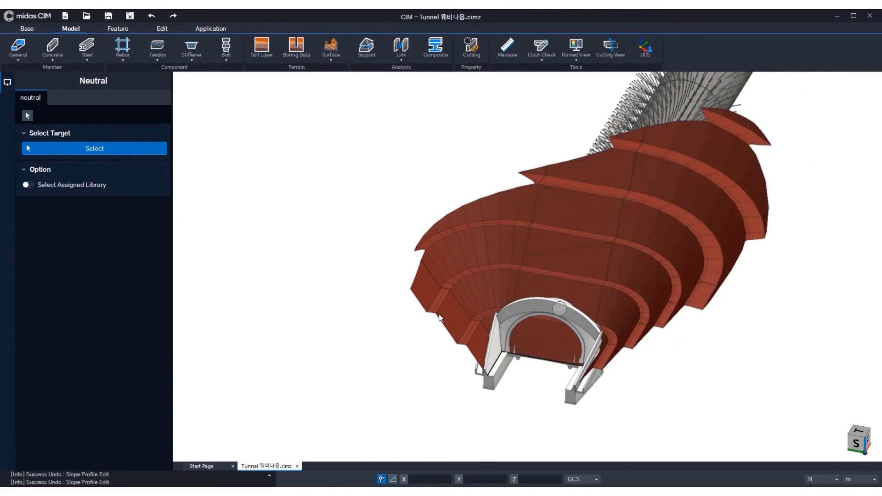
{"action": "middle_click_drag", "start_coordinate": [622, 295], "coordinate": [666, 381]}
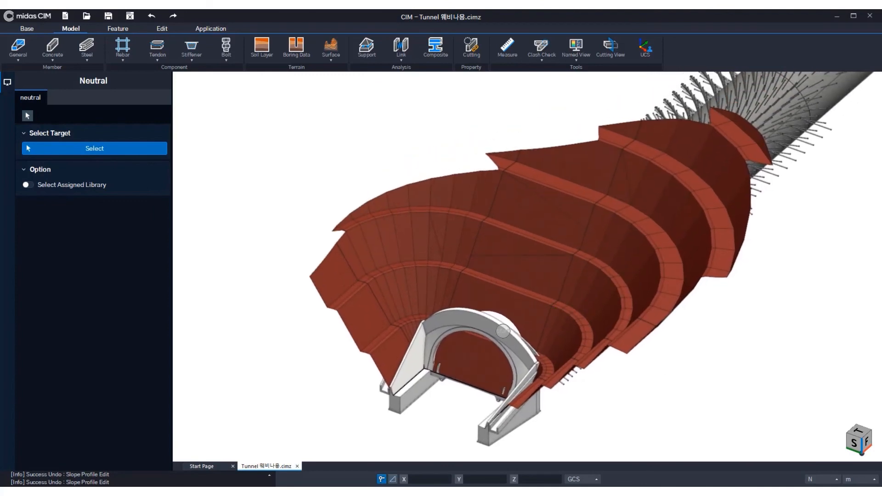